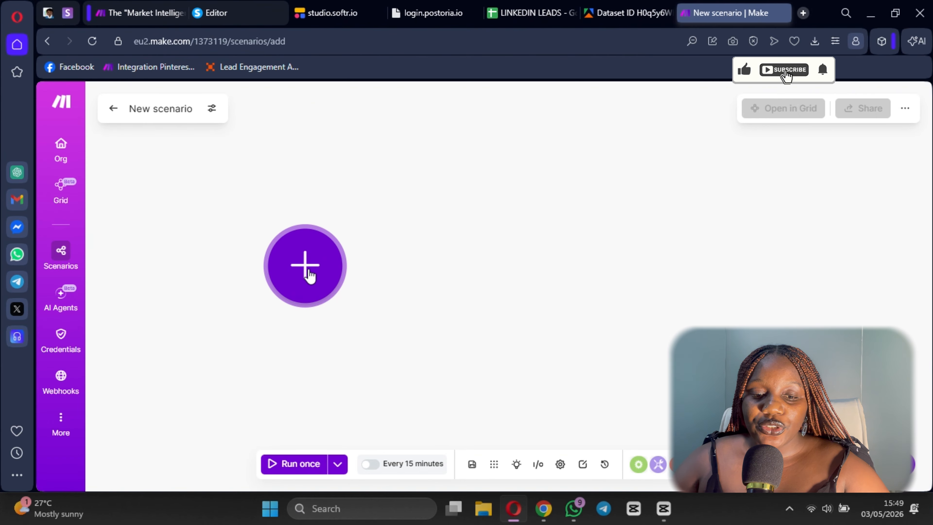
# - Add Apify's Run an Actor module as the first module of the new scenario
pyautogui.click(309, 274)
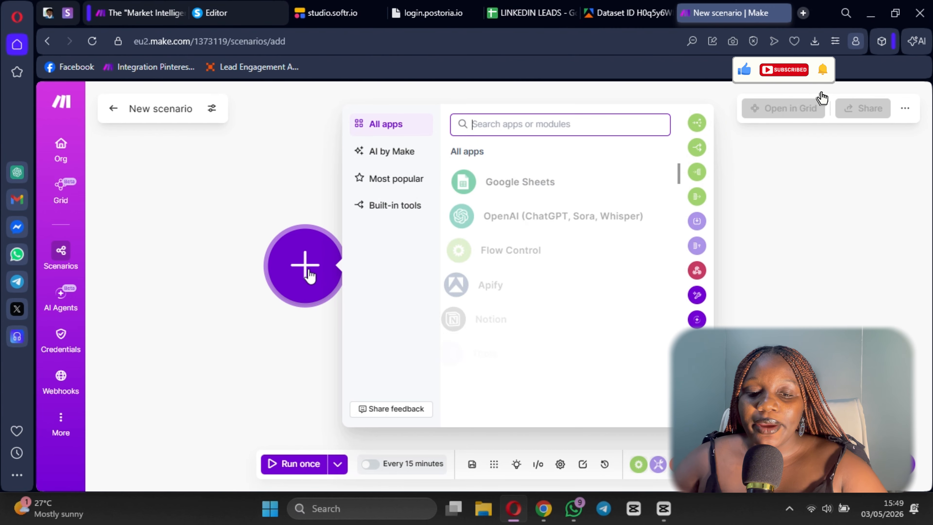
pyautogui.click(494, 287)
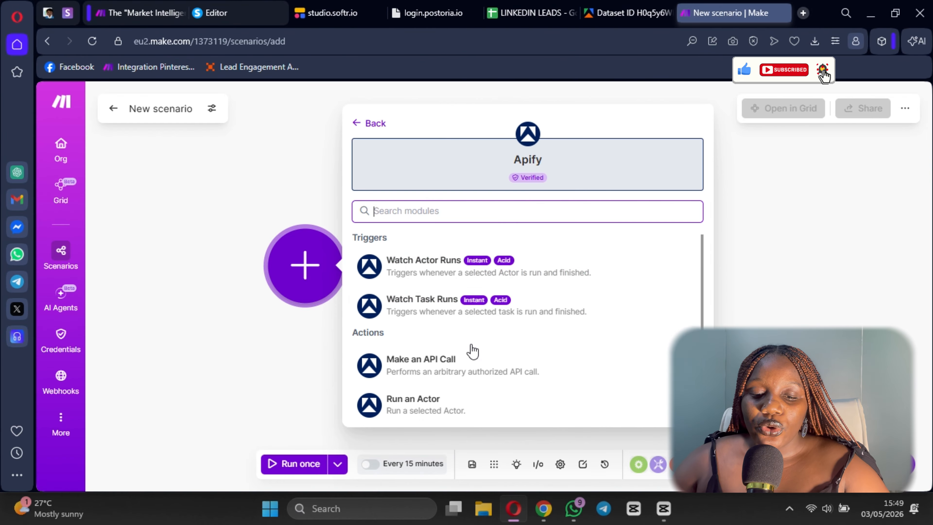
pyautogui.scroll(-4, 407, 362)
pyautogui.scroll(4, 407, 362)
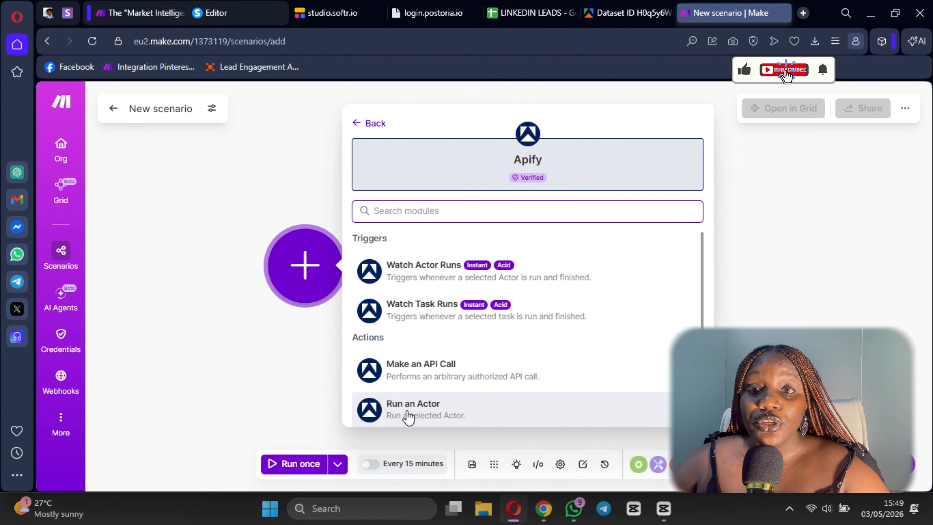
pyautogui.click(407, 415)
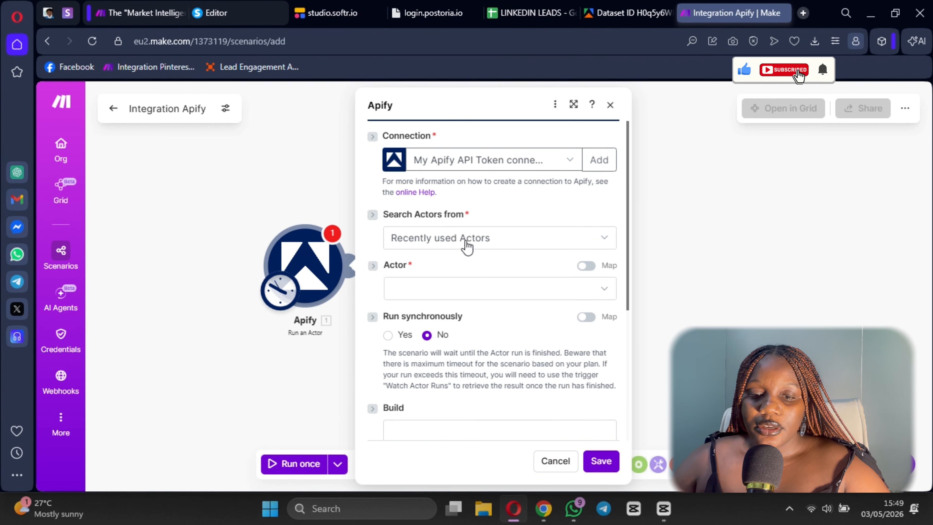
# - Examine the Search Actors from options and the connection types offered for a new Apify connection
pyautogui.click(466, 246)
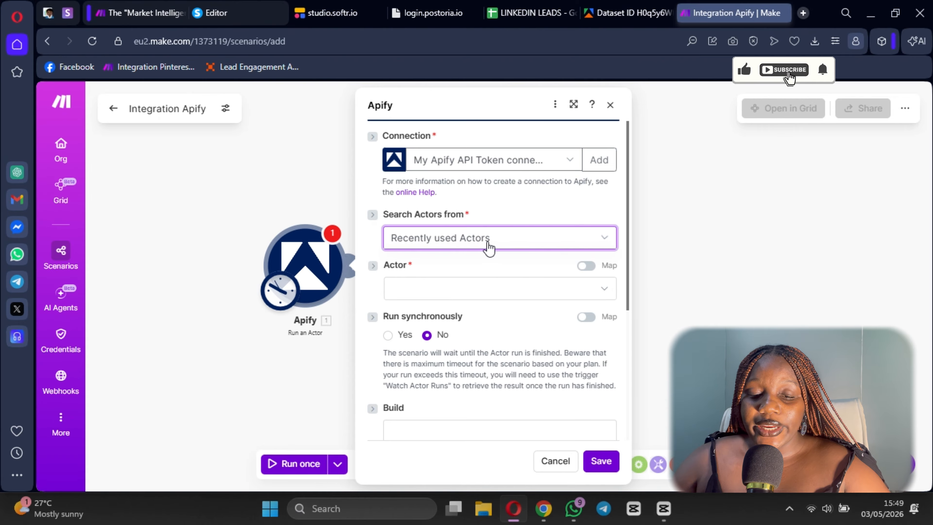
pyautogui.click(476, 250)
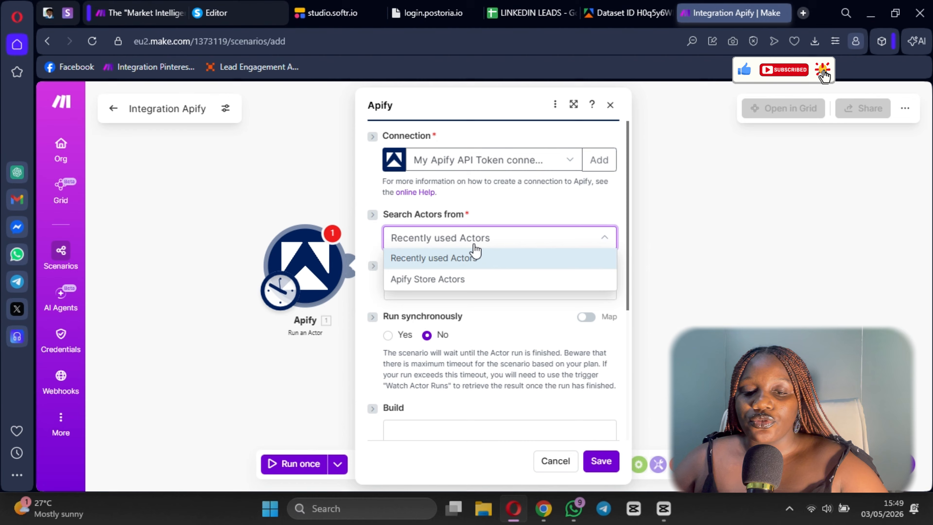
pyautogui.click(529, 209)
pyautogui.click(599, 159)
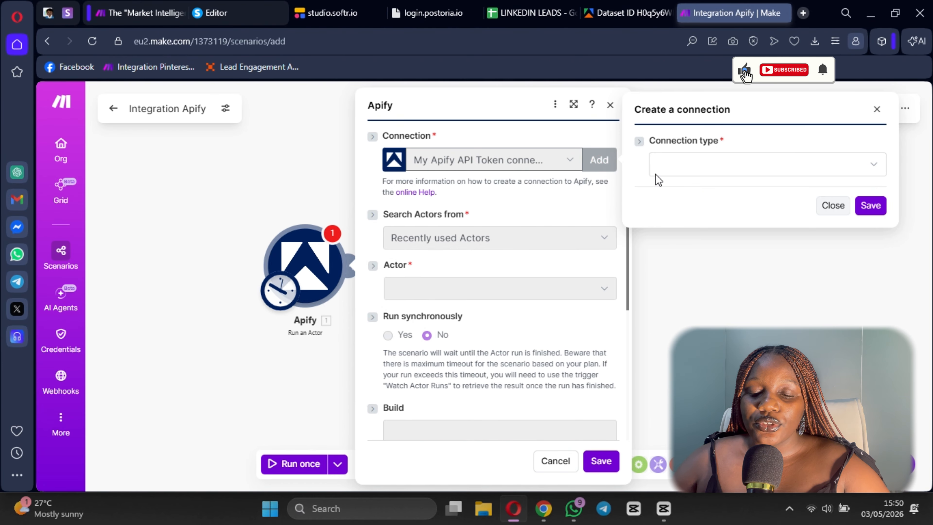
pyautogui.click(699, 168)
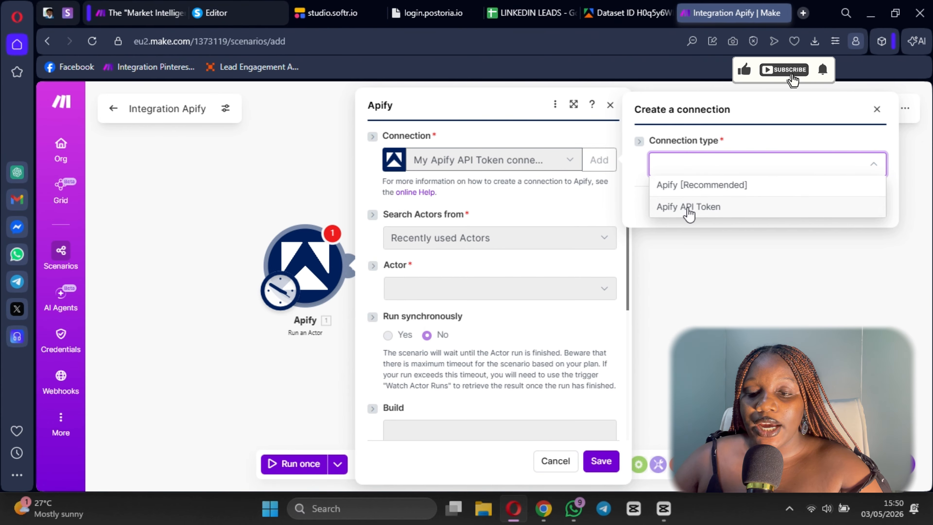
pyautogui.click(713, 242)
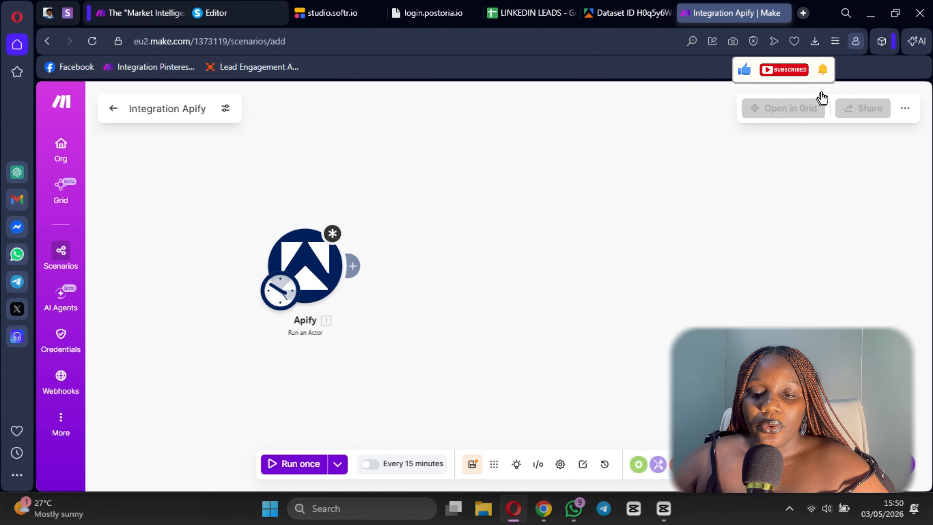
pyautogui.click(305, 263)
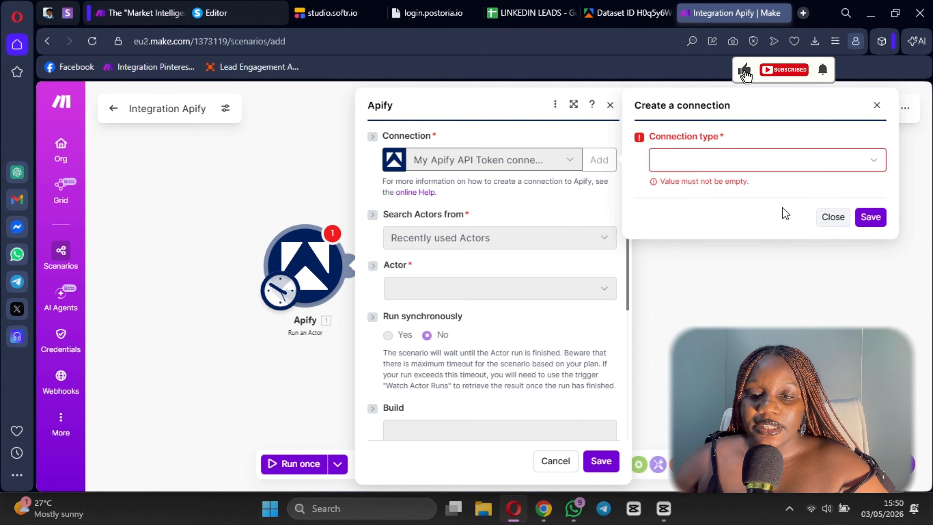
pyautogui.click(877, 105)
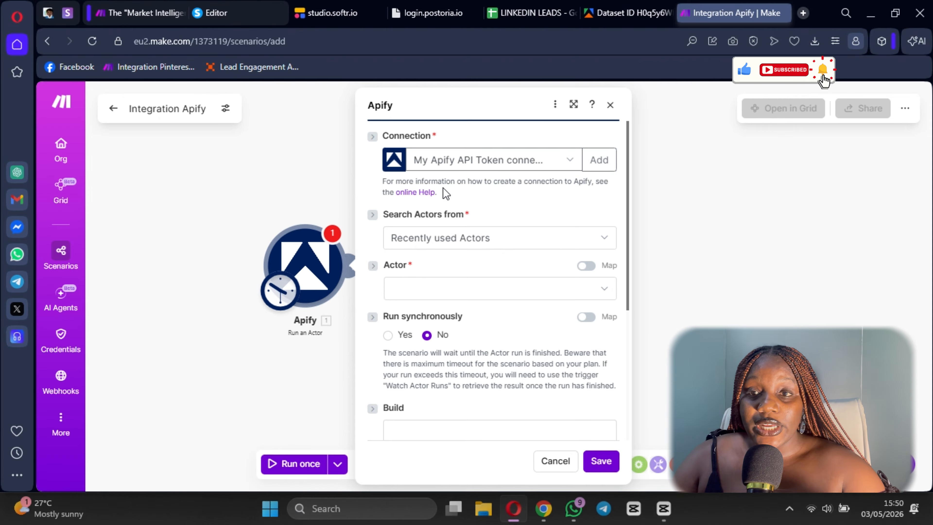
# - Switch to Apify Console and search the Apify Store for "linkedin profile"
pyautogui.click(629, 13)
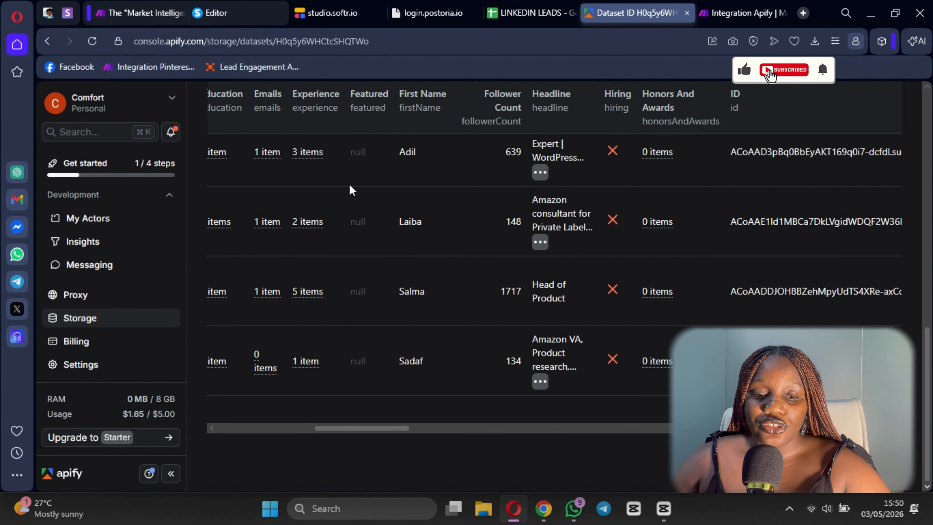
pyautogui.scroll(3, 349, 183)
pyautogui.scroll(5, 123, 287)
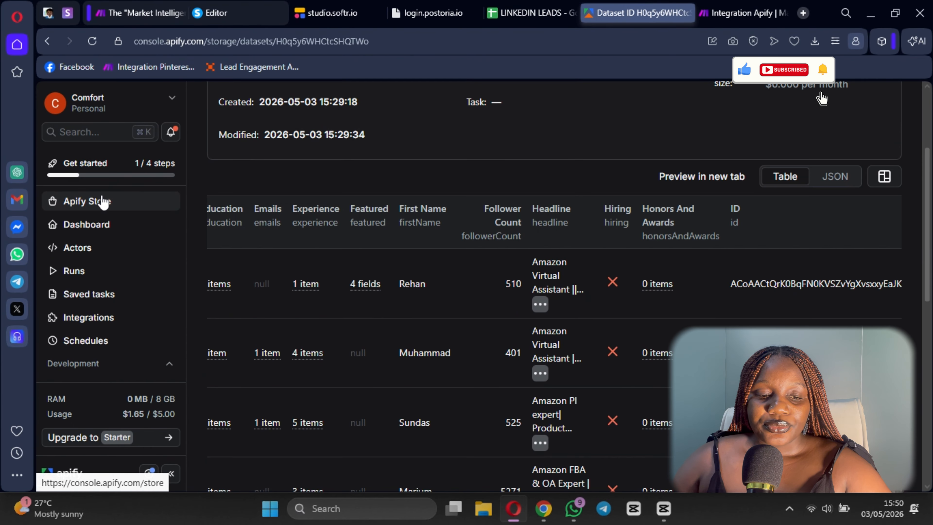
pyautogui.click(123, 210)
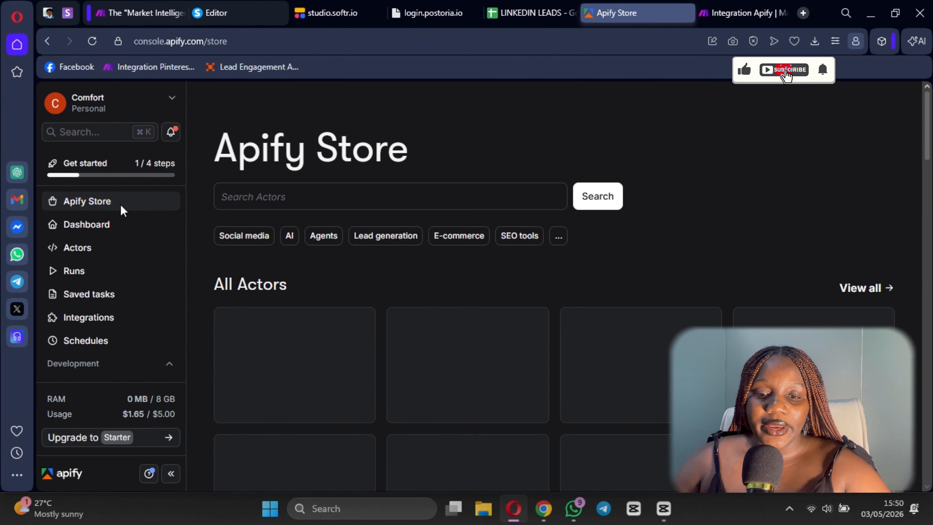
pyautogui.click(301, 195)
pyautogui.write('link')
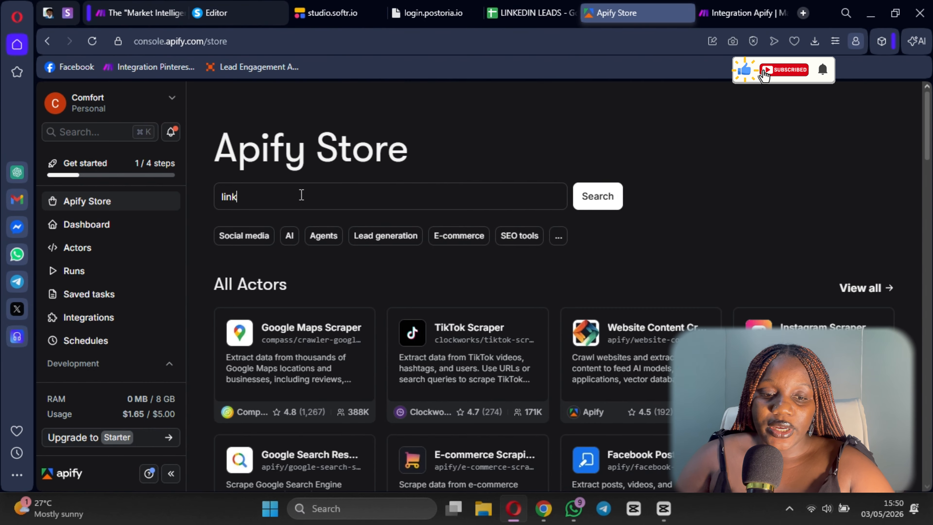
pyautogui.write('ed')
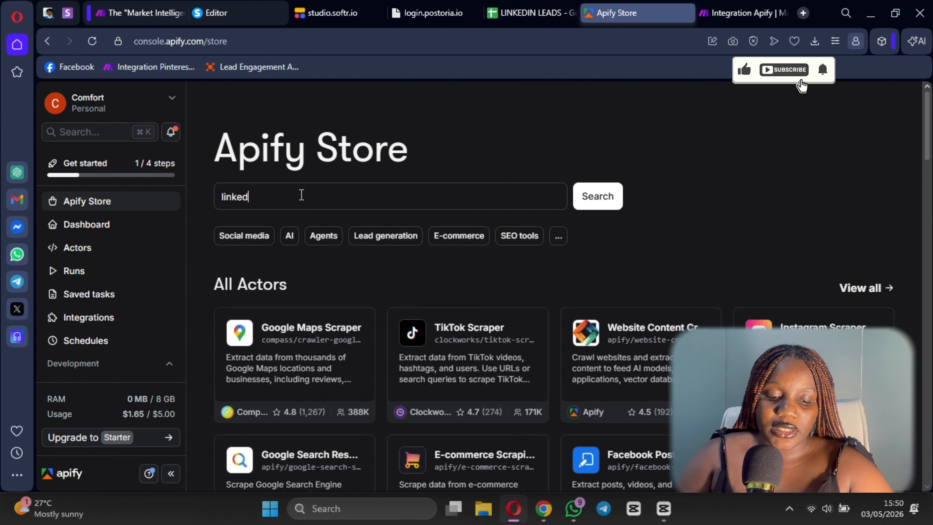
pyautogui.write('in profile')
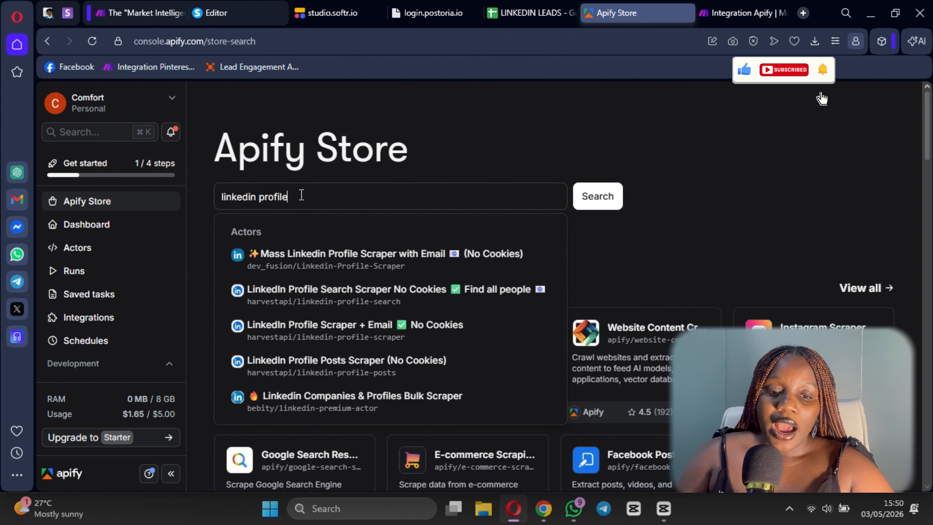
pyautogui.press('Return')
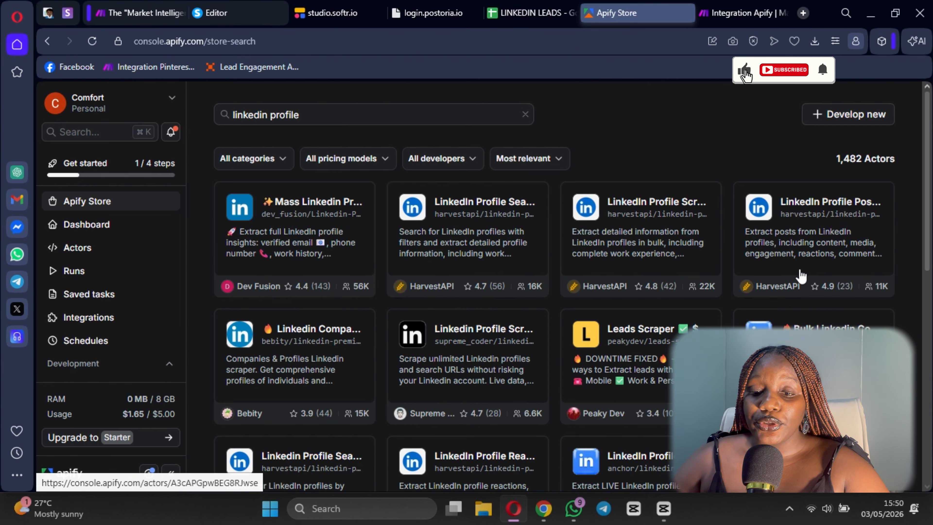
# - Open the Mass Linkedin Profile Scraper with Email (No Cookies) actor and remove the second URL from its Linkedin Profile URLs
pyautogui.scroll(-4, 413, 368)
pyautogui.scroll(4, 414, 367)
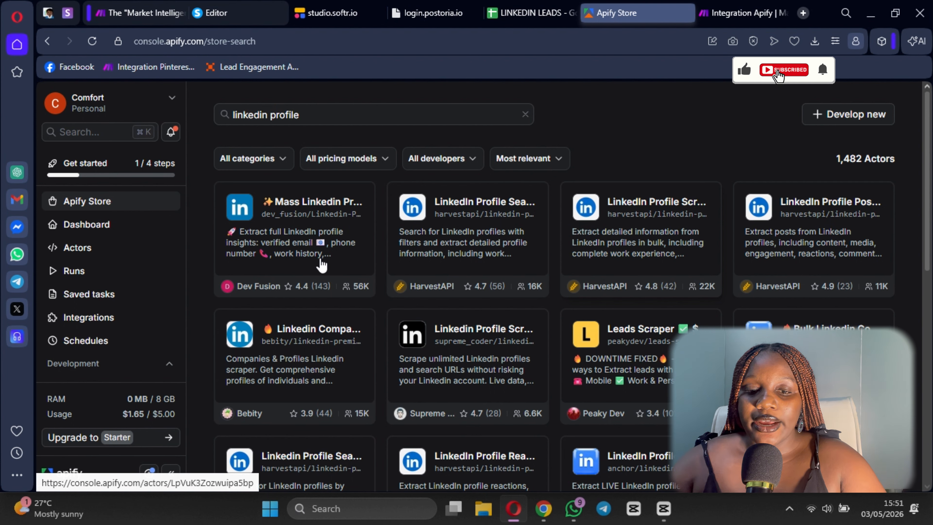
pyautogui.click(313, 202)
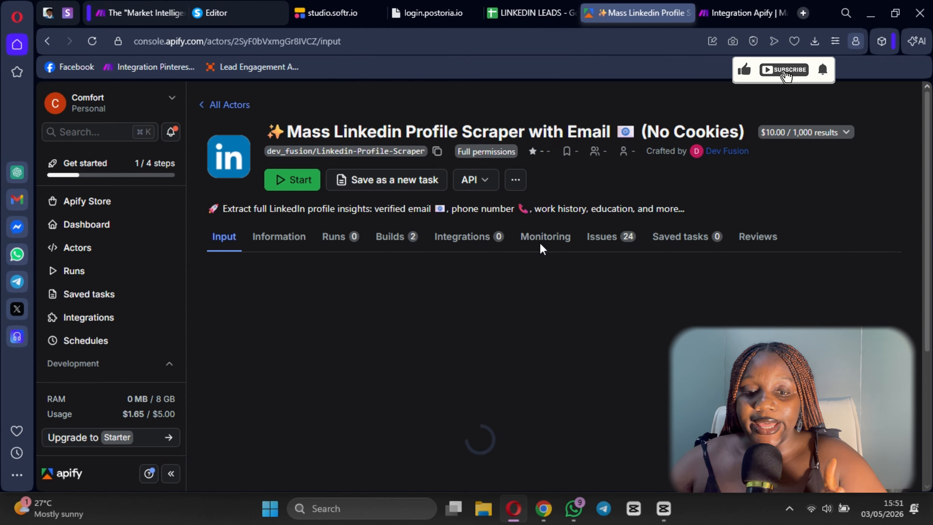
pyautogui.scroll(-5, 428, 305)
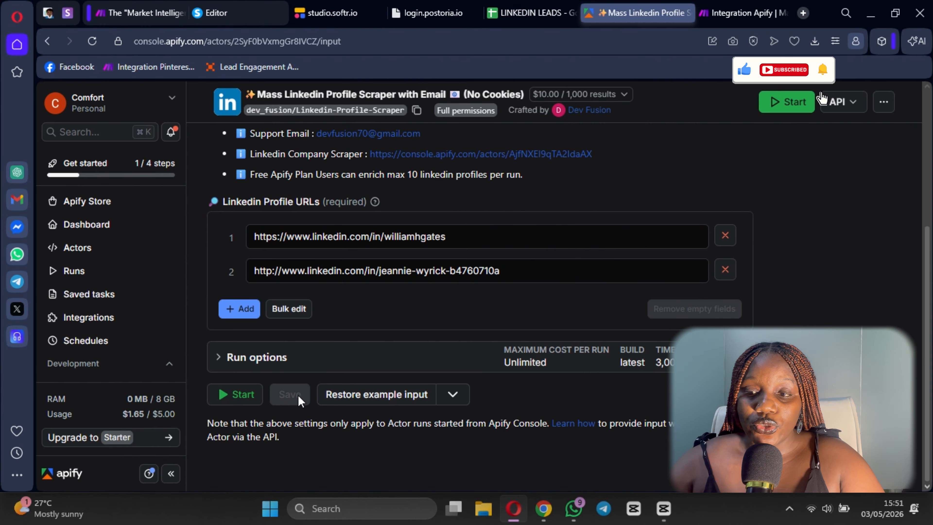
pyautogui.scroll(2, 616, 313)
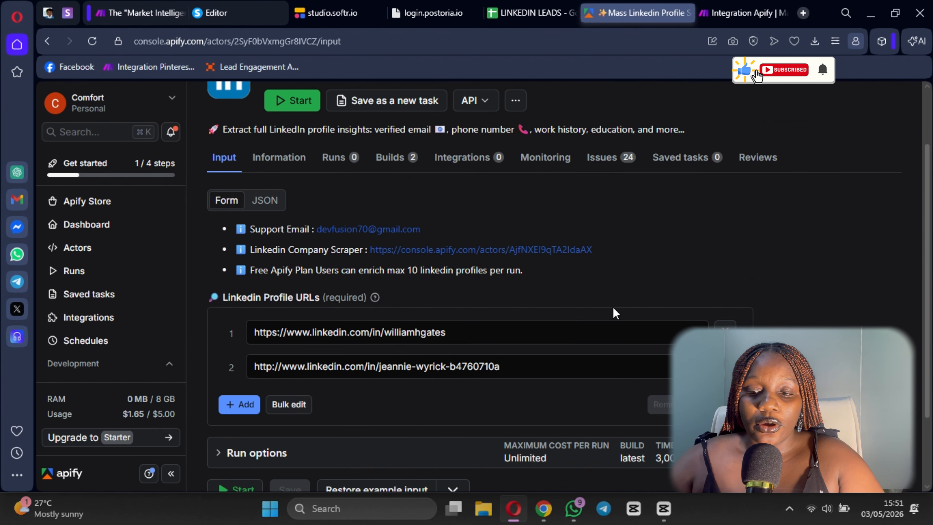
pyautogui.click(725, 365)
pyautogui.scroll(-1, 419, 350)
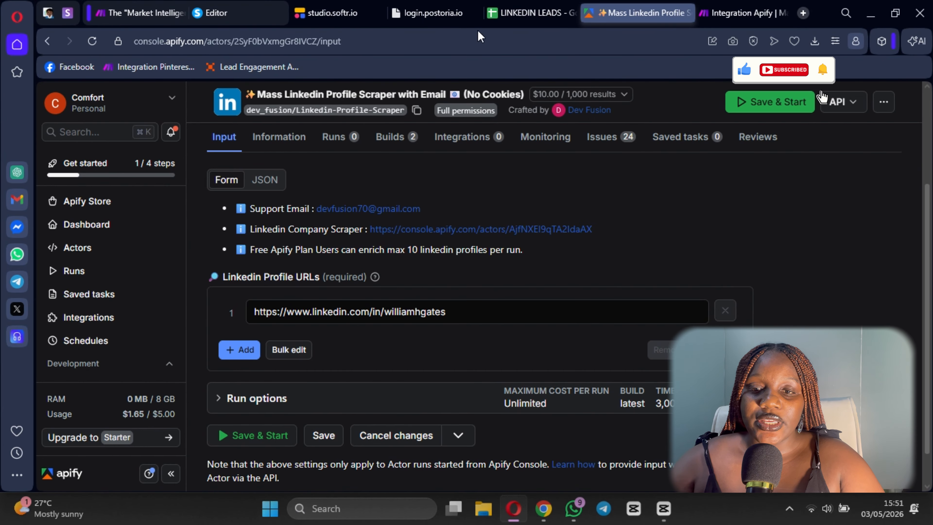
# - Set Search Actors from to Apify Store Actors in the Make module, and return to the store's actor results in Apify Console
pyautogui.click(738, 13)
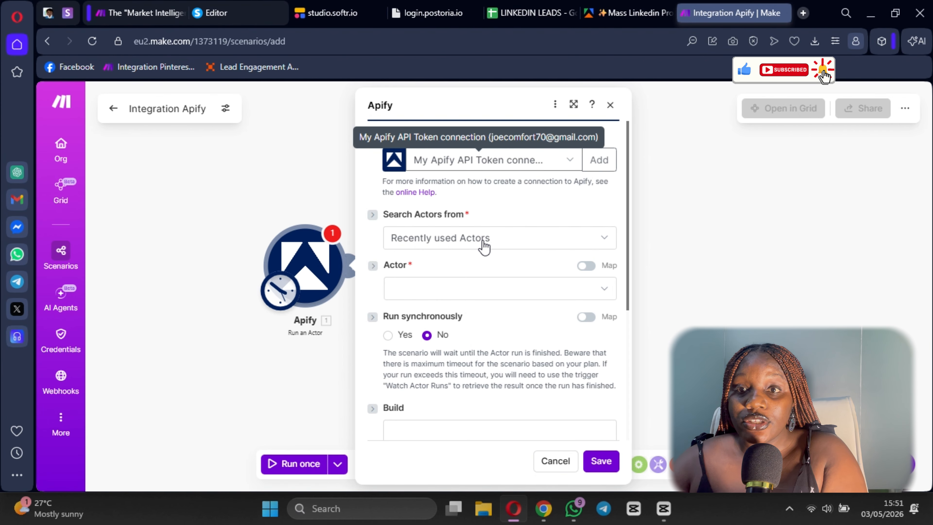
pyautogui.click(456, 238)
pyautogui.click(440, 280)
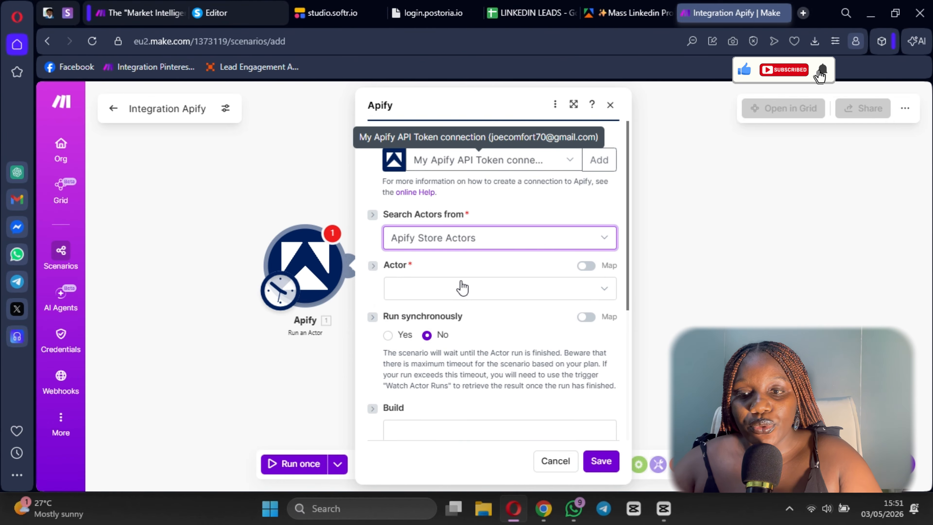
pyautogui.click(627, 13)
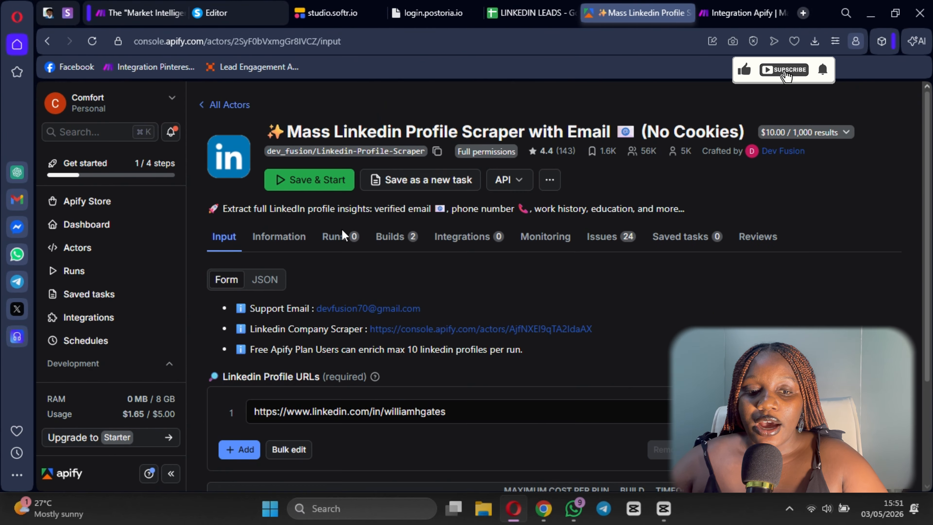
pyautogui.click(203, 104)
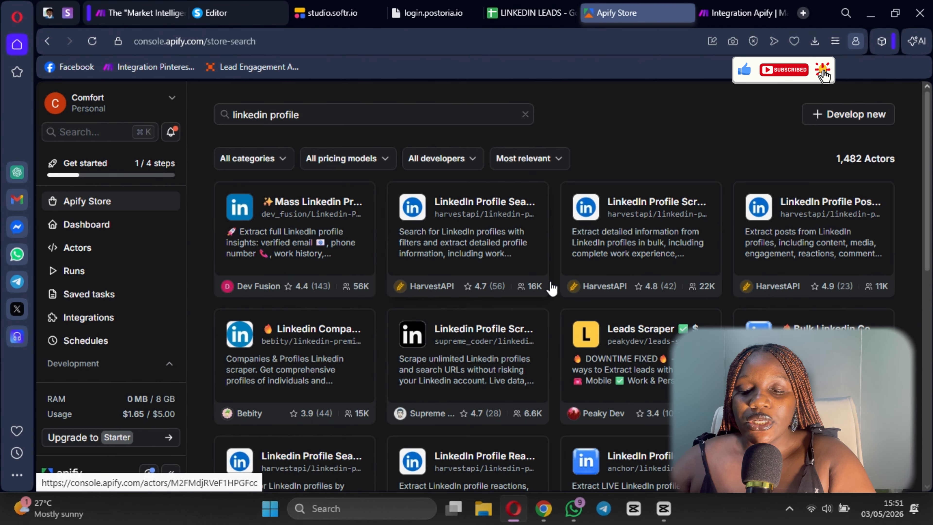
# - Switch to Make, set Search Actors from to Recently used Actors, and browse the available choices for Actor
pyautogui.click(744, 11)
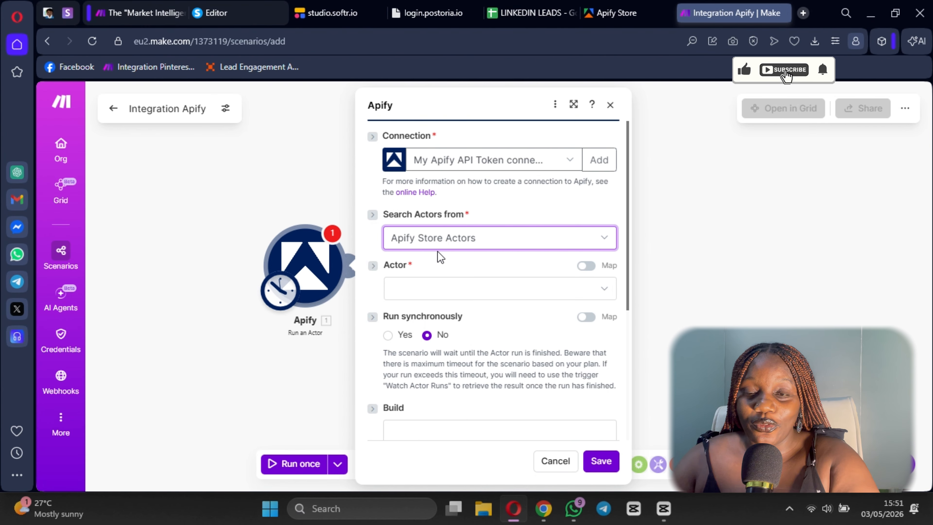
pyautogui.click(470, 245)
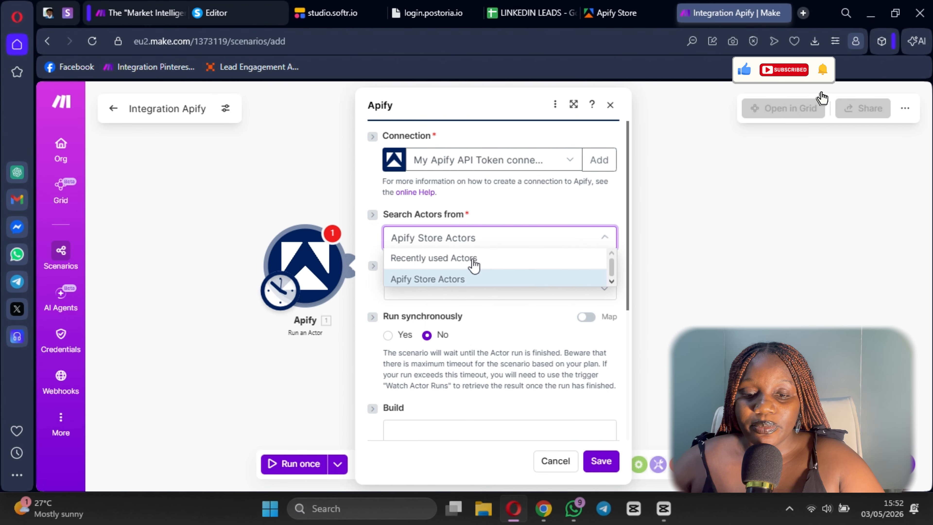
pyautogui.click(471, 258)
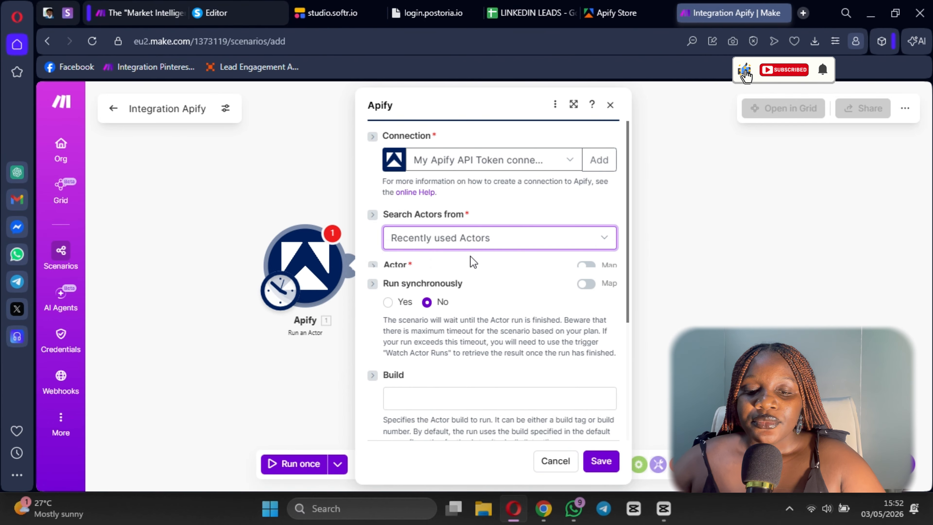
pyautogui.click(471, 291)
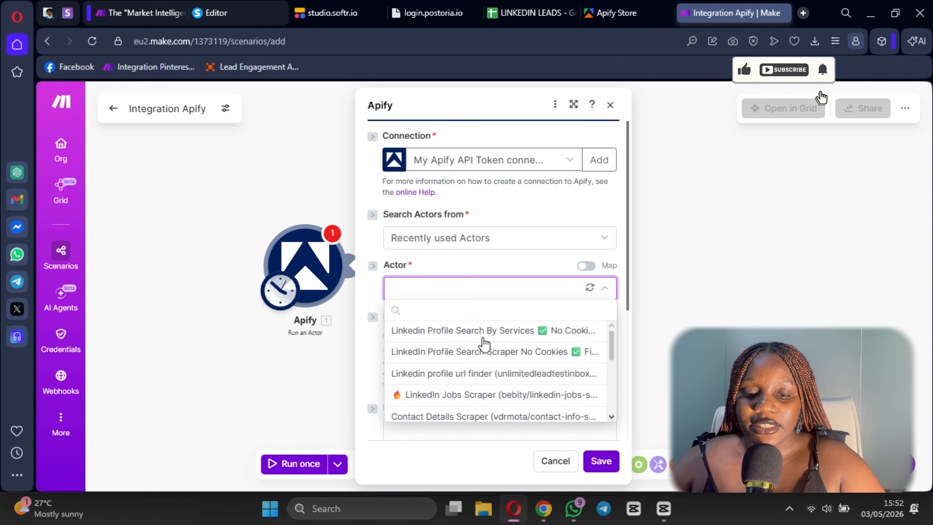
pyautogui.scroll(-3, 478, 394)
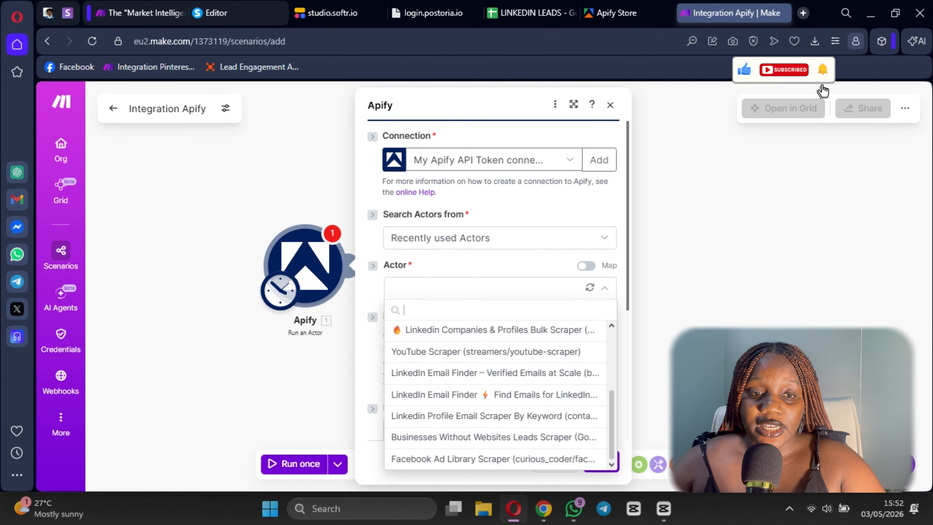
# - Open the Run an Actor module in the "Market Intelligence" scenario and review its selected actor and input JSON
pyautogui.click(151, 13)
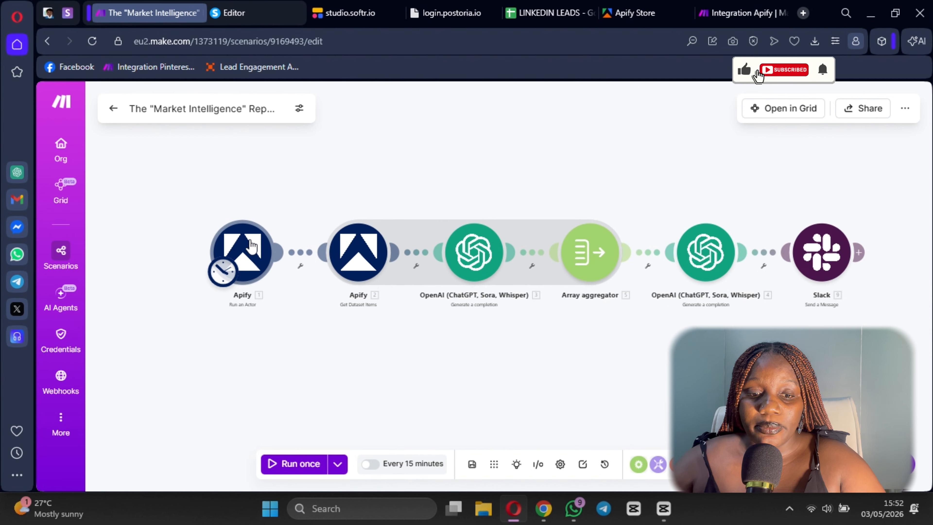
pyautogui.click(250, 251)
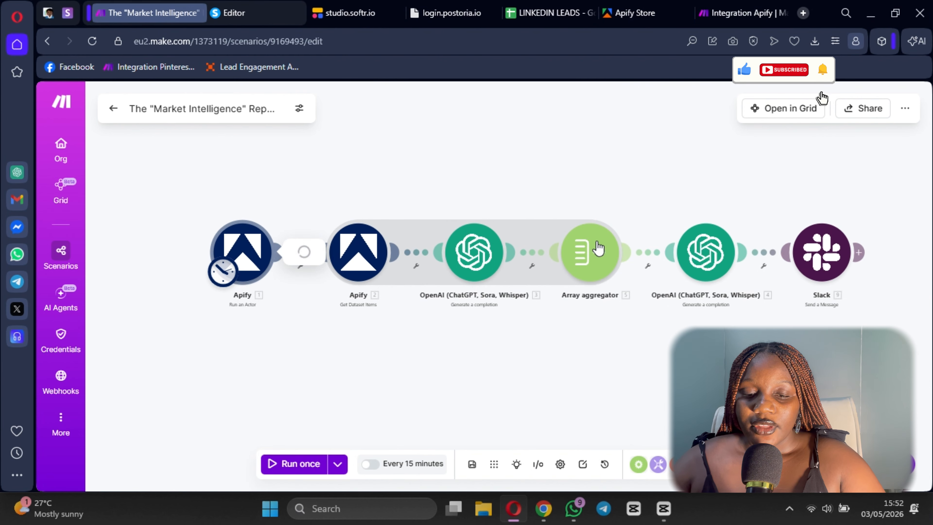
pyautogui.scroll(-3, 415, 261)
pyautogui.scroll(1, 412, 198)
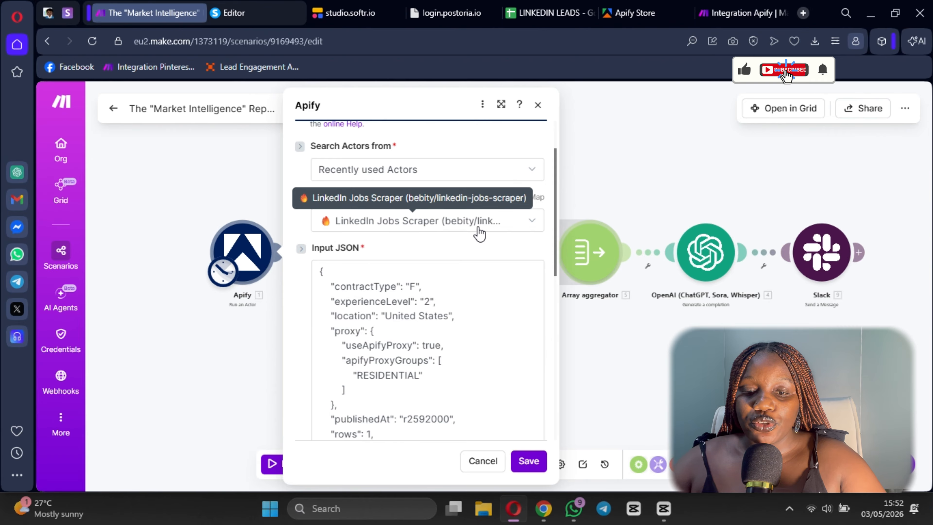
# - Switch to the Integration Apify scenario, select LinkedIn Jobs Scraper (bebity/linkedin-jobs-scraper) as the Actor, and review its Input JSON
pyautogui.click(740, 13)
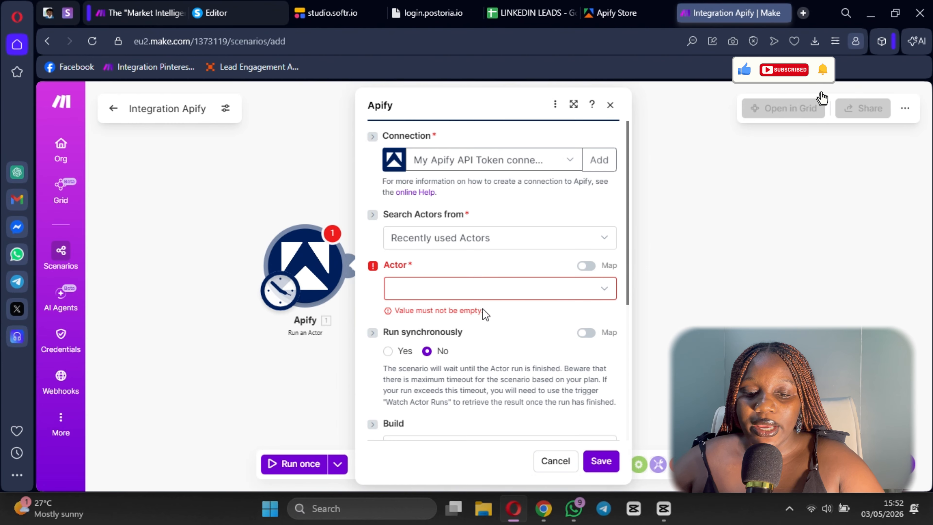
pyautogui.click(460, 294)
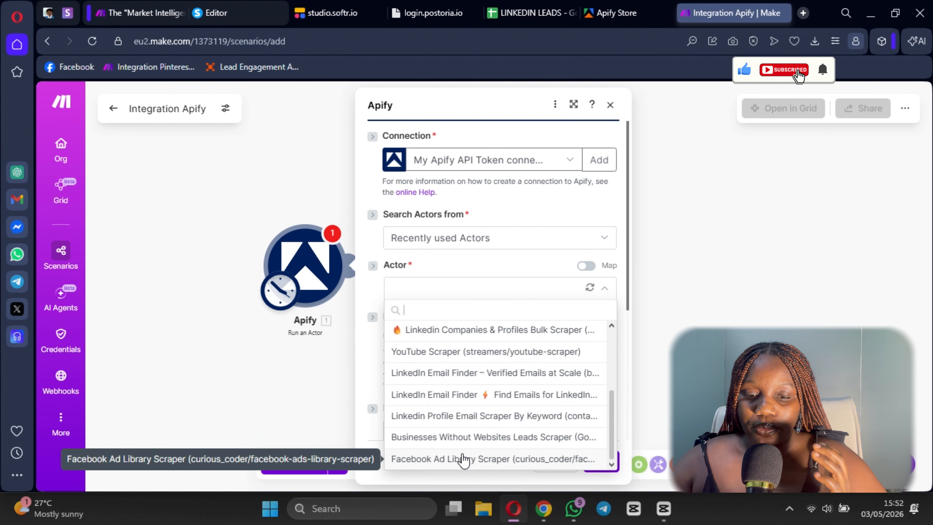
pyautogui.scroll(5, 464, 460)
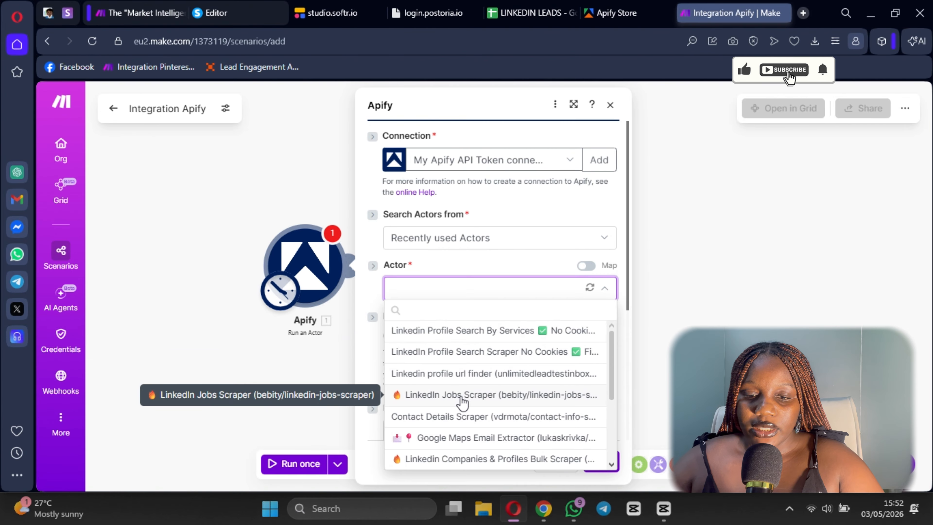
pyautogui.click(462, 395)
pyautogui.scroll(-5, 571, 241)
pyautogui.scroll(3, 537, 239)
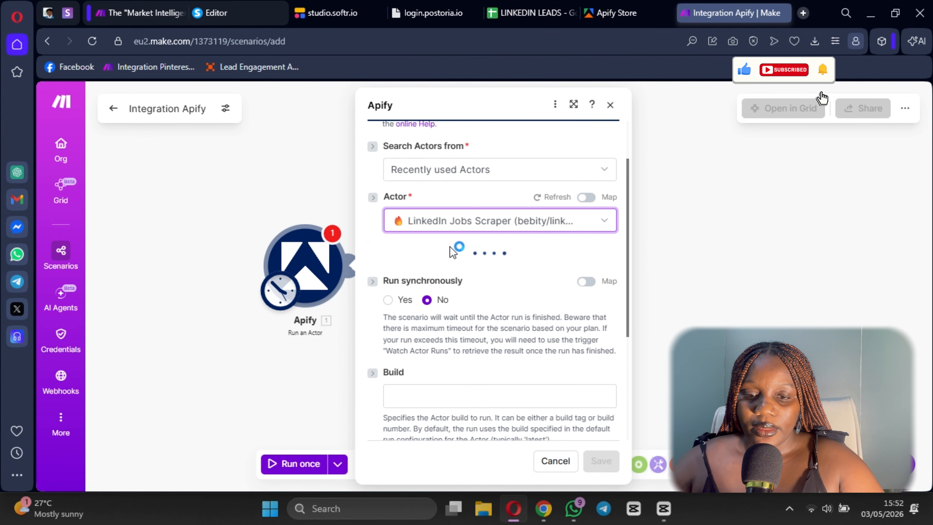
pyautogui.scroll(-5, 518, 317)
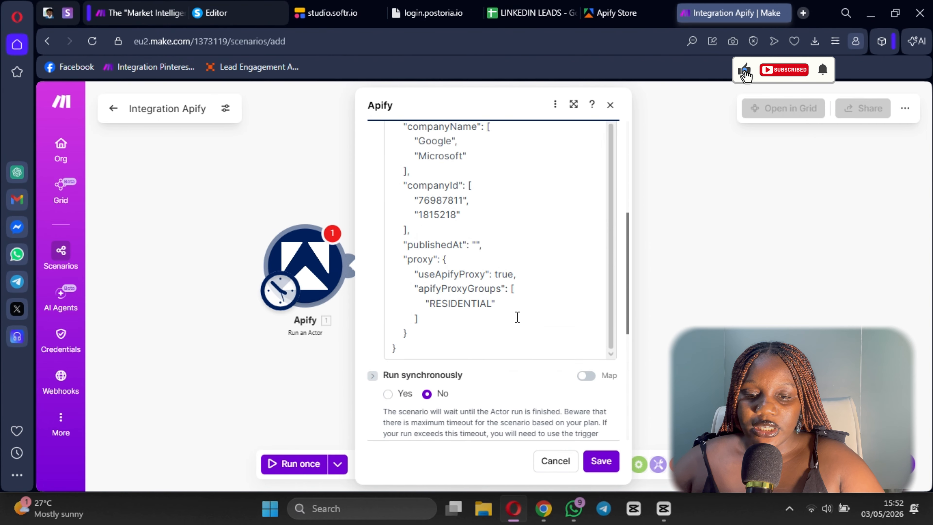
pyautogui.scroll(5, 478, 280)
pyautogui.scroll(-2, 492, 374)
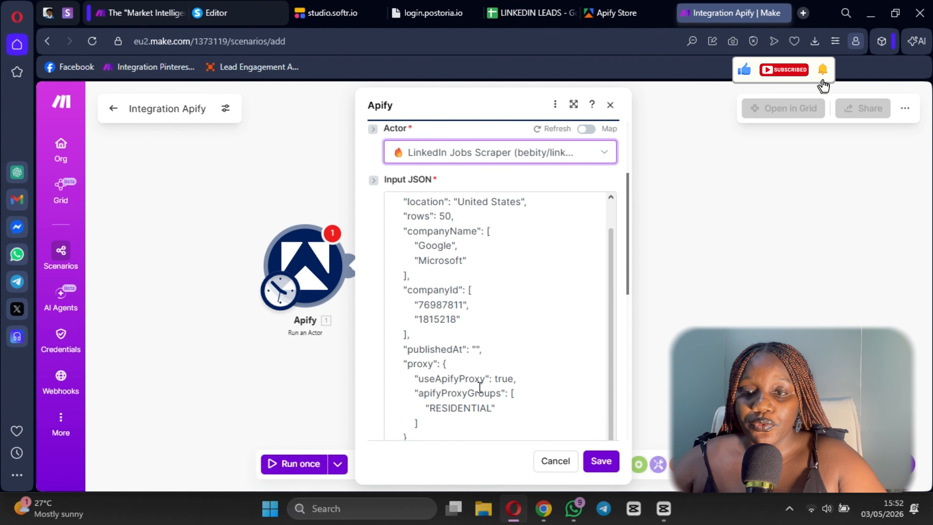
pyautogui.scroll(2, 479, 386)
# - Switch to Apify Console and browse the list of recent and bookmarked actors
pyautogui.click(617, 13)
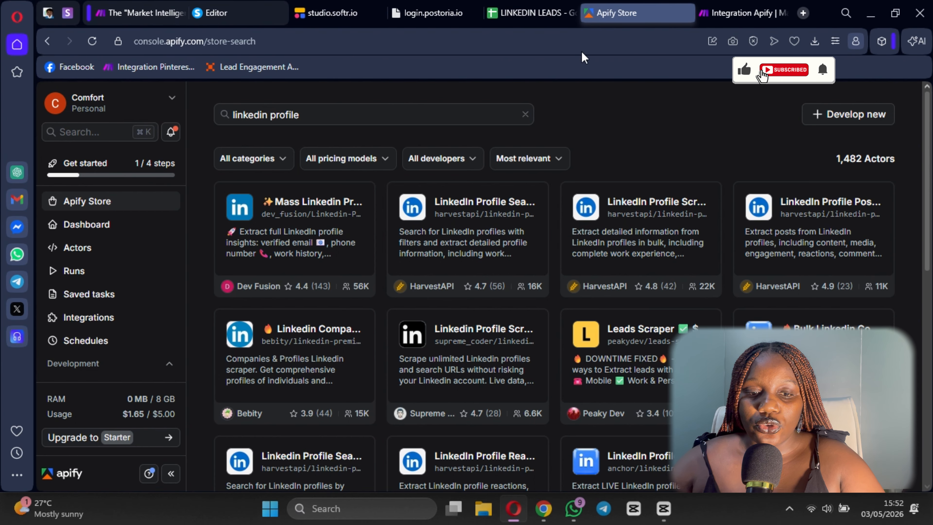
pyautogui.scroll(-2, 118, 264)
pyautogui.scroll(2, 114, 257)
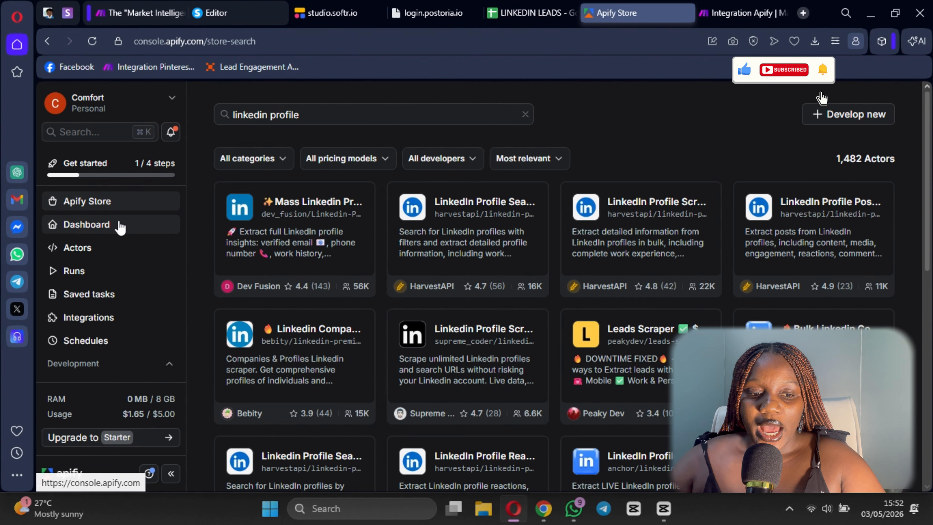
pyautogui.click(101, 246)
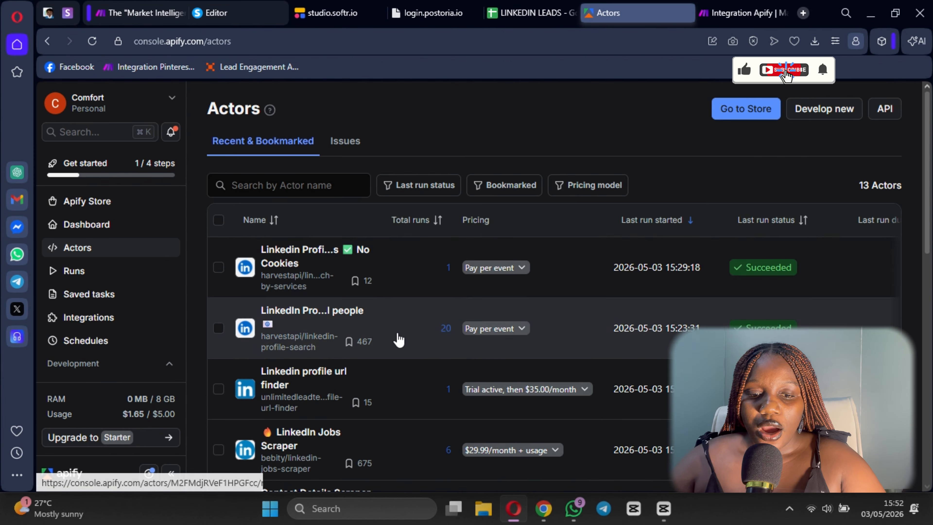
pyautogui.scroll(-10, 399, 340)
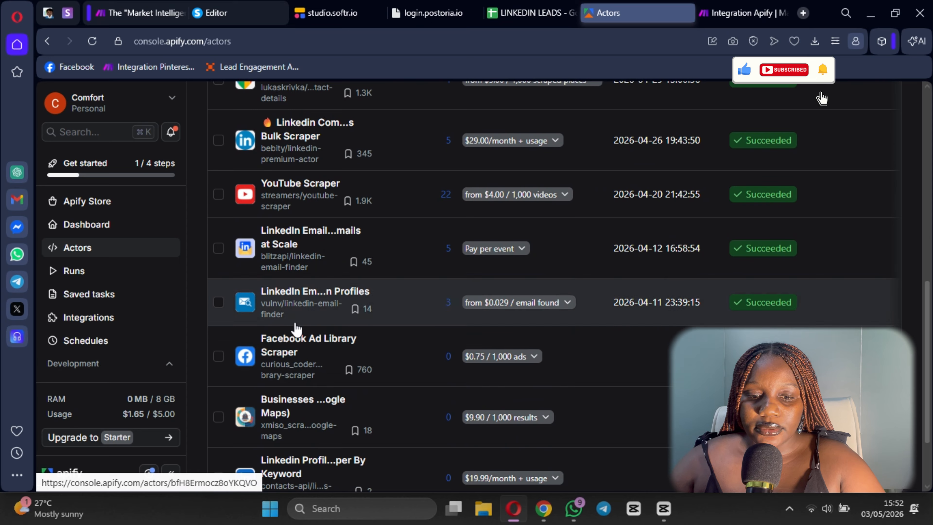
pyautogui.scroll(8, 305, 316)
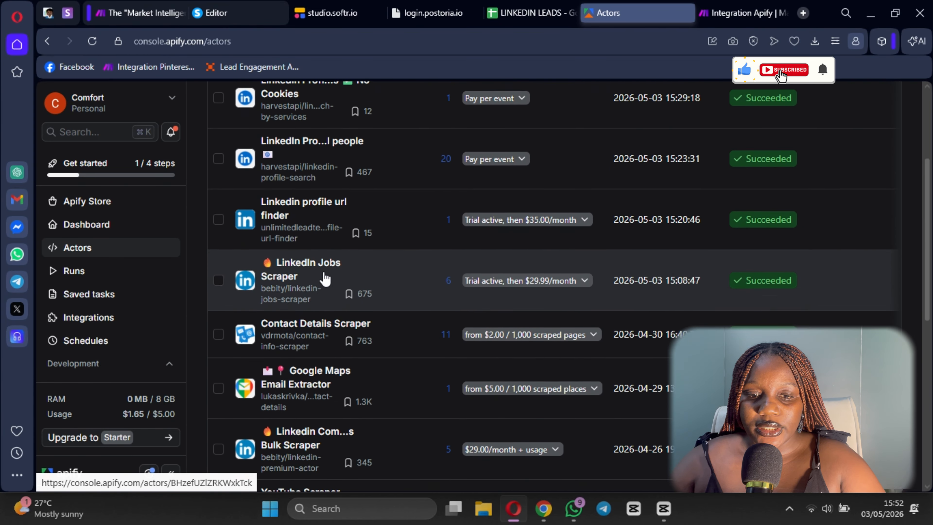
pyautogui.scroll(3, 325, 279)
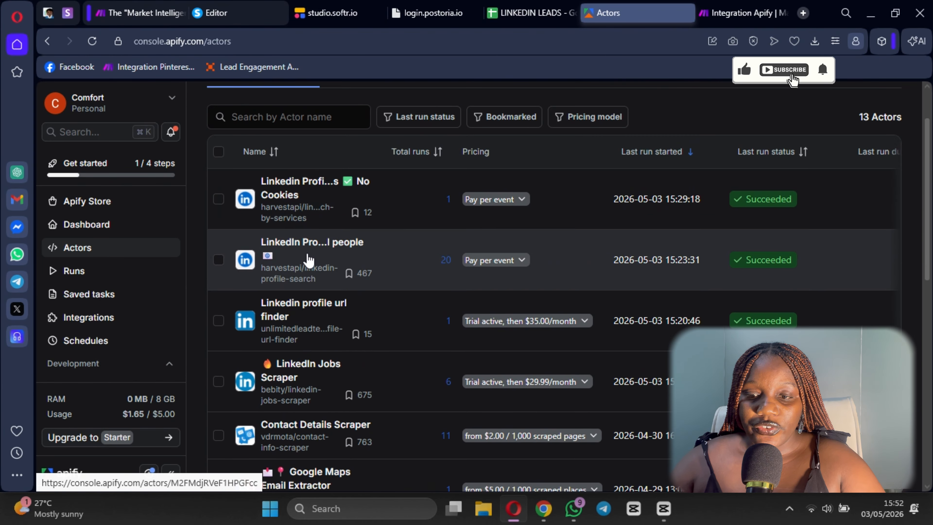
# - Open the LinkedIn Jobs Scraper actor from the actors list and look through its input form
pyautogui.click(311, 253)
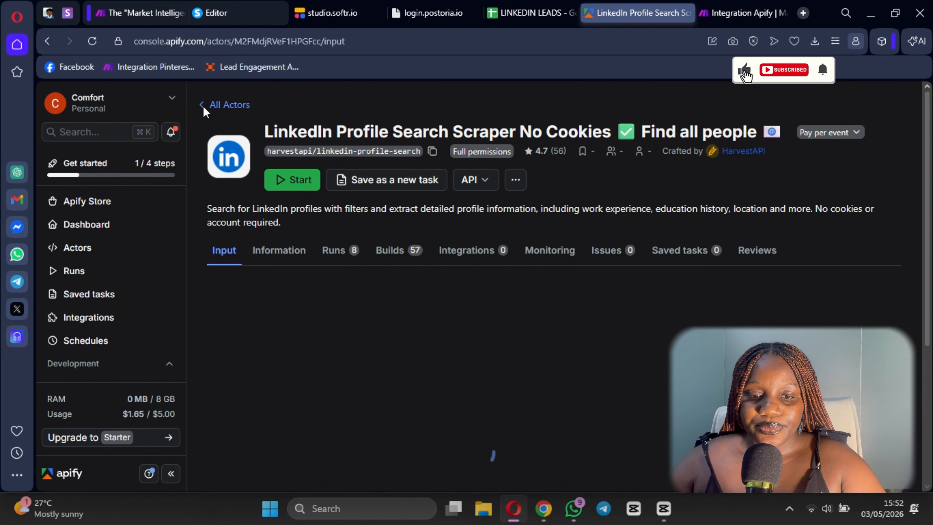
pyautogui.click(205, 106)
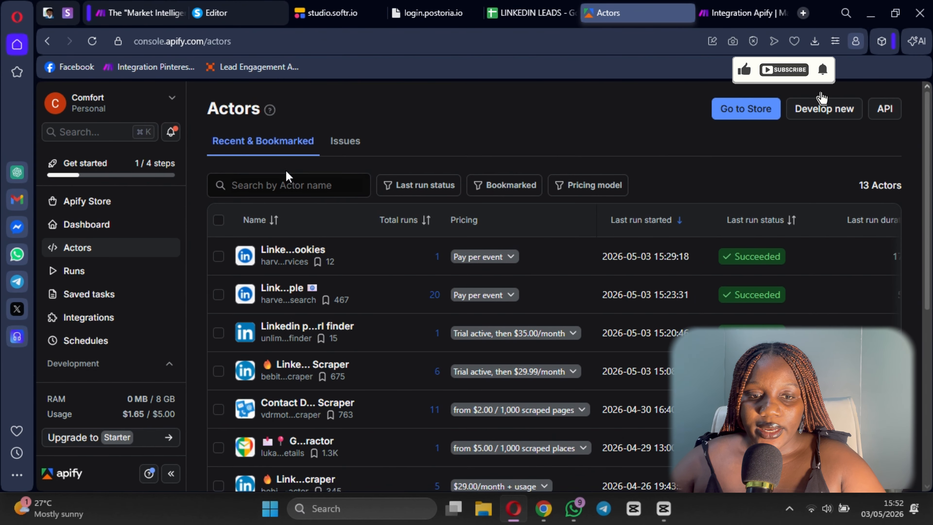
pyautogui.scroll(-3, 294, 228)
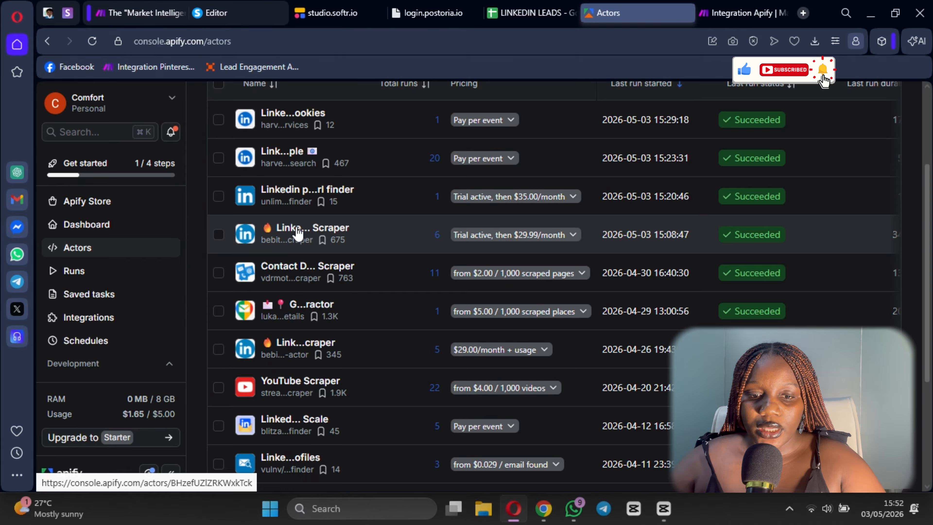
pyautogui.click(297, 234)
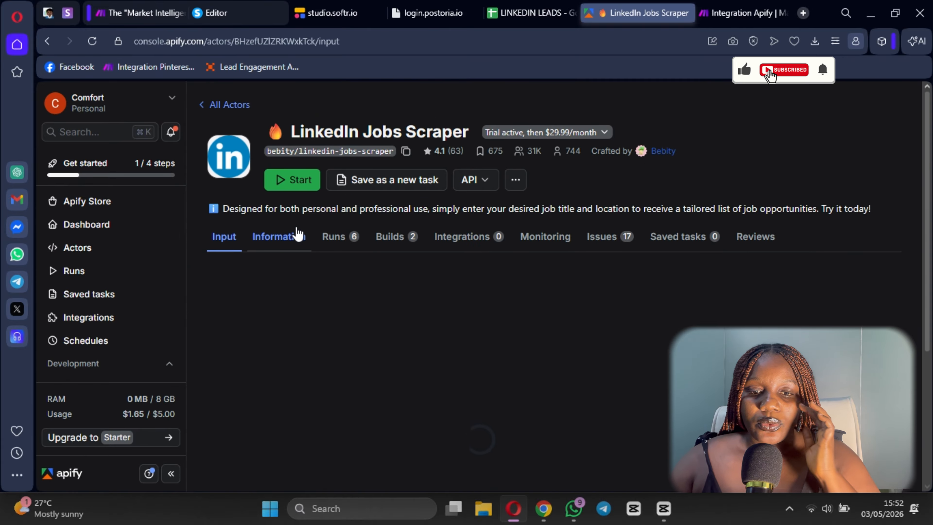
pyautogui.scroll(-5, 362, 277)
pyautogui.scroll(2, 301, 254)
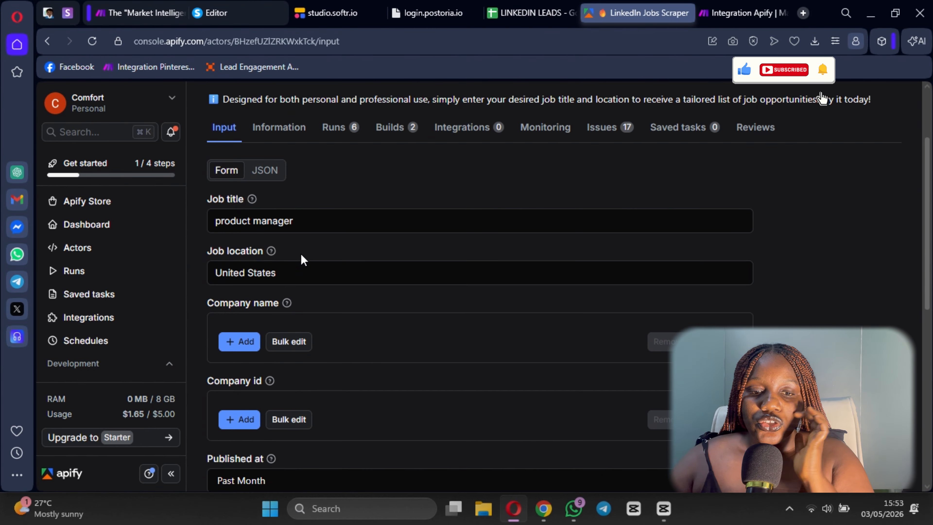
pyautogui.scroll(1, 324, 254)
pyautogui.scroll(-1, 316, 263)
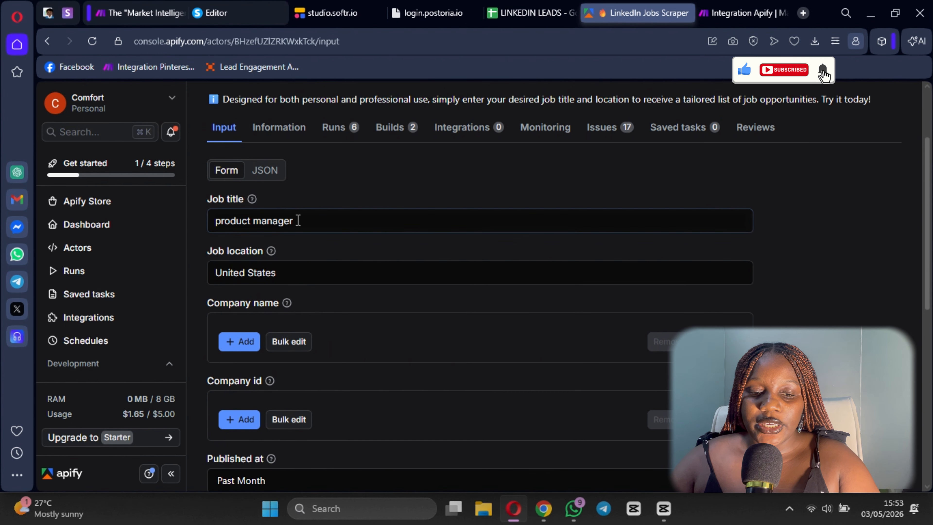
pyautogui.scroll(-9, 310, 246)
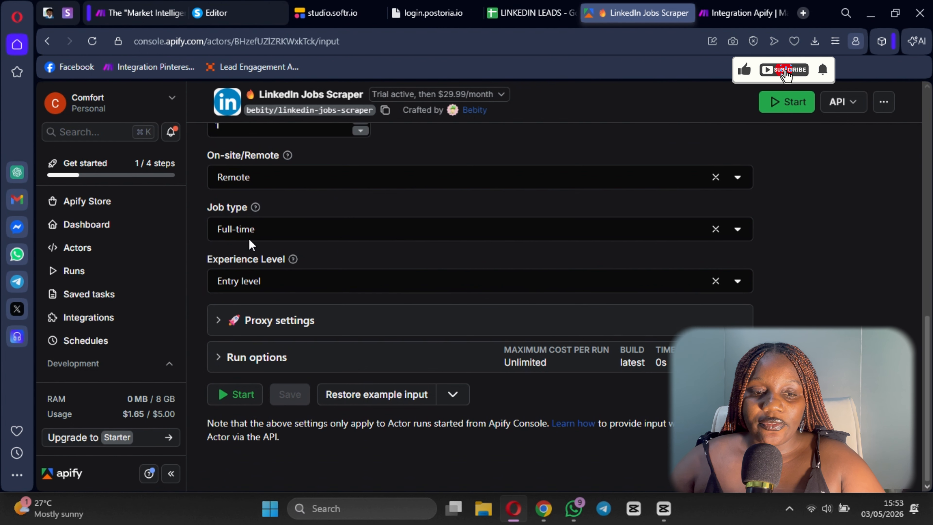
# - Check the Input JSON in the Make module against the actor's form in Apify Console, examining job title, location, company, and publication date
pyautogui.click(726, 13)
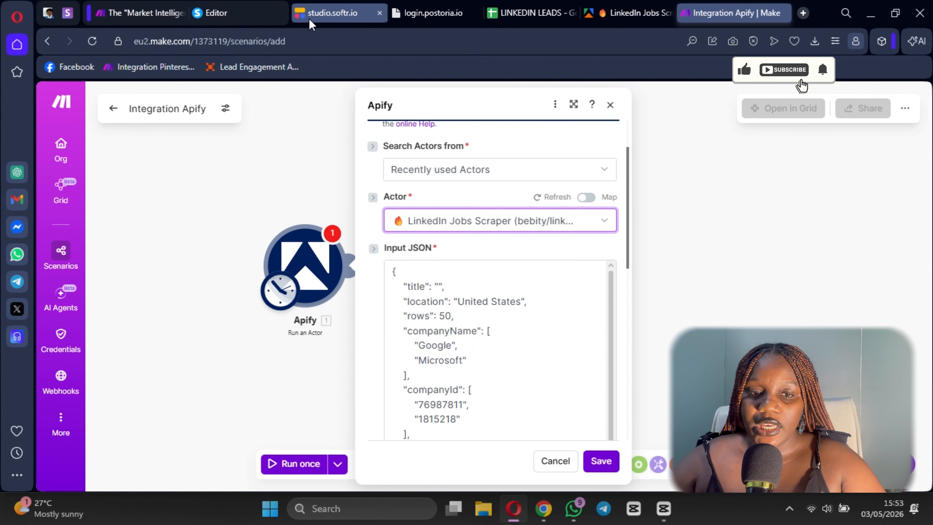
pyautogui.click(649, 8)
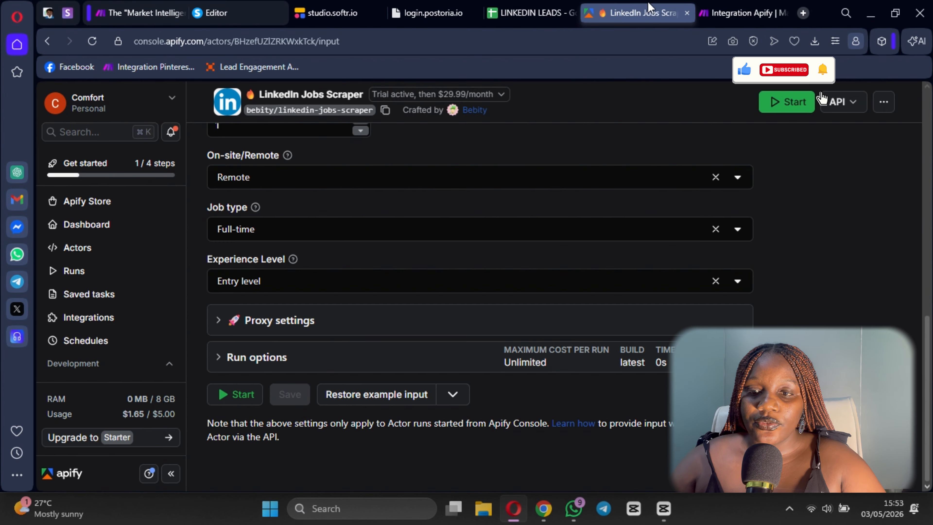
pyautogui.scroll(10, 314, 221)
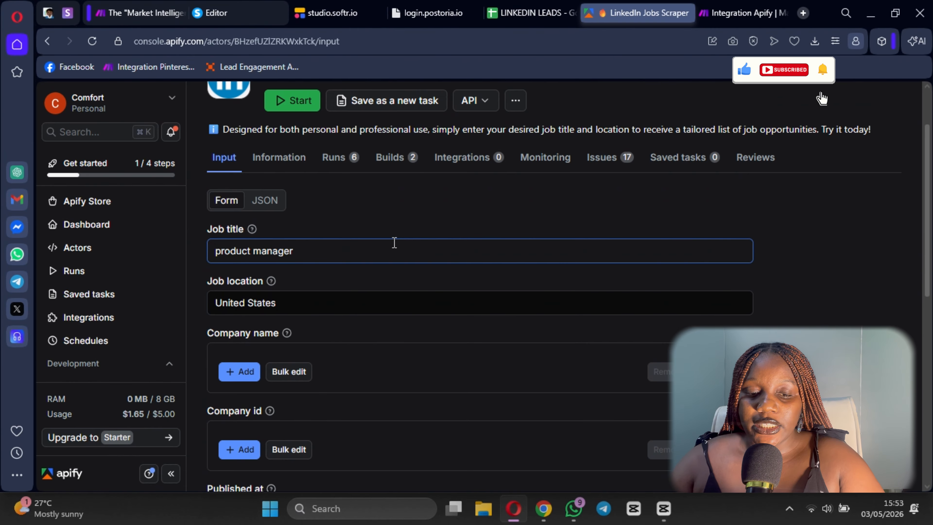
pyautogui.scroll(-1, 368, 244)
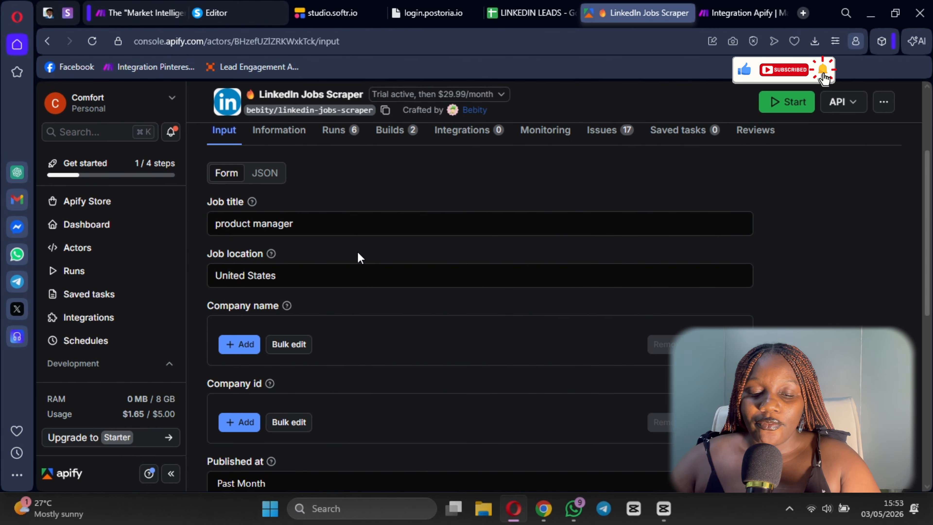
pyautogui.click(310, 227)
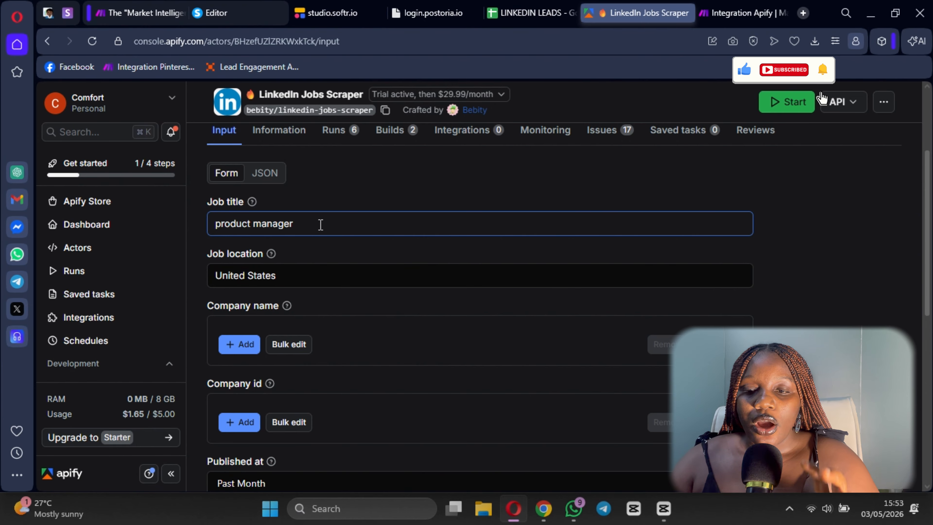
pyautogui.click(357, 305)
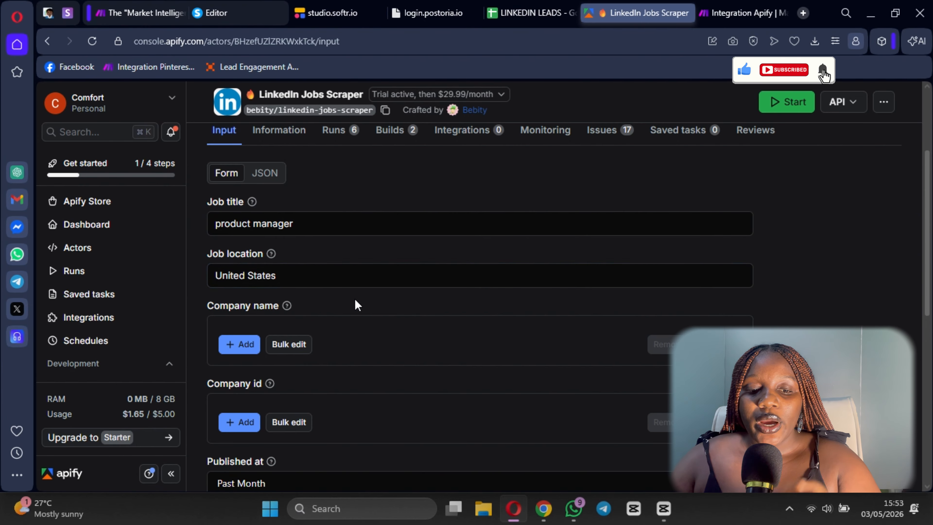
pyautogui.scroll(-5, 257, 189)
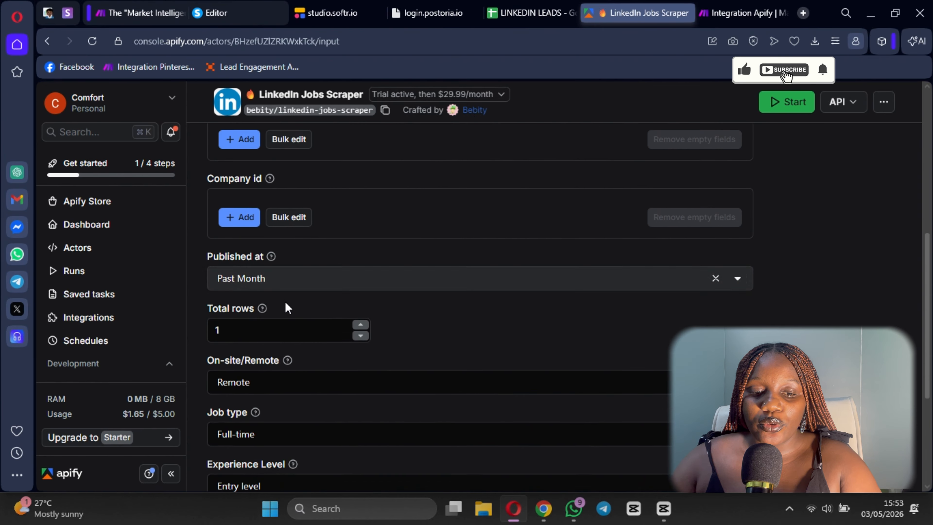
pyautogui.scroll(3, 287, 308)
pyautogui.click(374, 200)
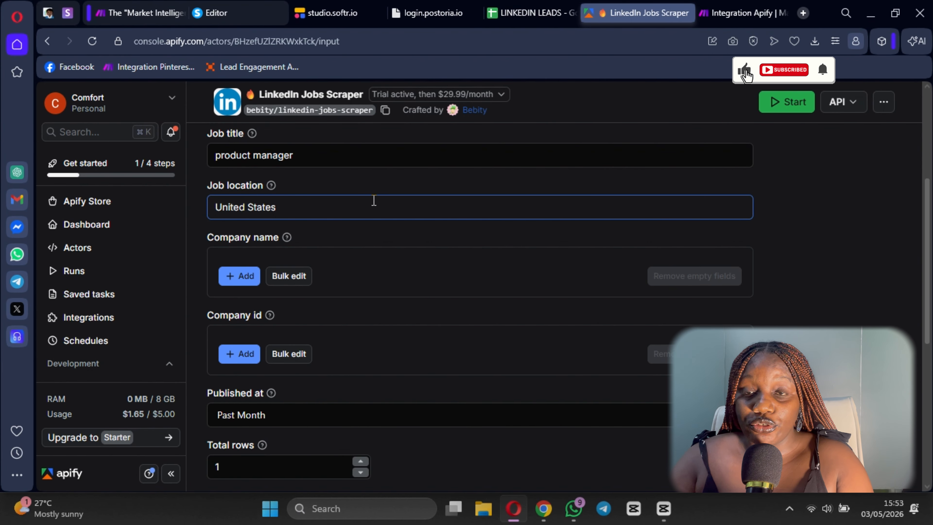
pyautogui.scroll(-5, 408, 290)
pyautogui.scroll(4, 382, 312)
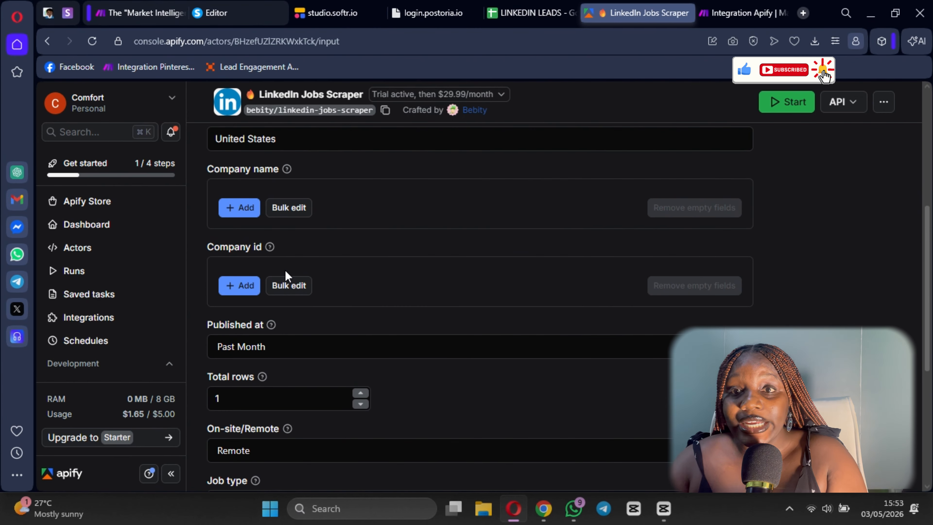
# - Add a blank Company name entry, remove it, and look over the remaining input settings
pyautogui.click(243, 209)
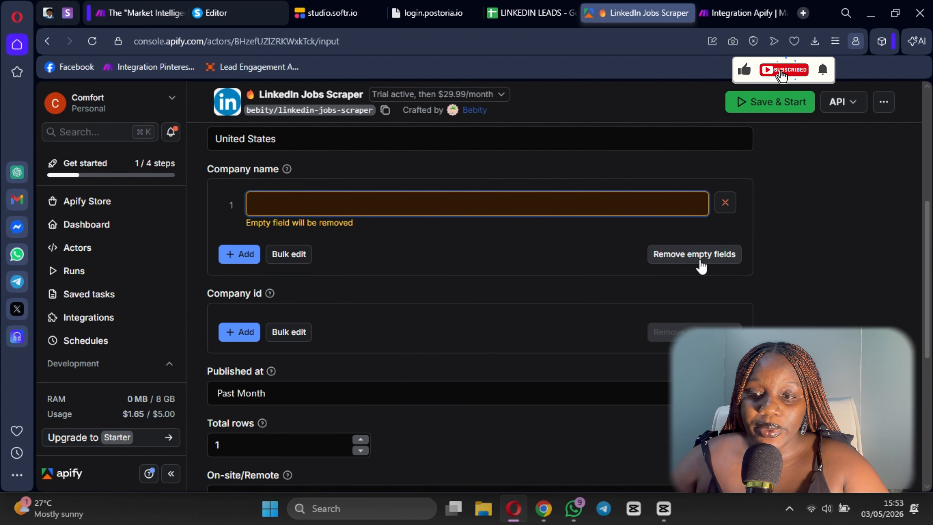
pyautogui.click(726, 203)
pyautogui.scroll(-6, 453, 263)
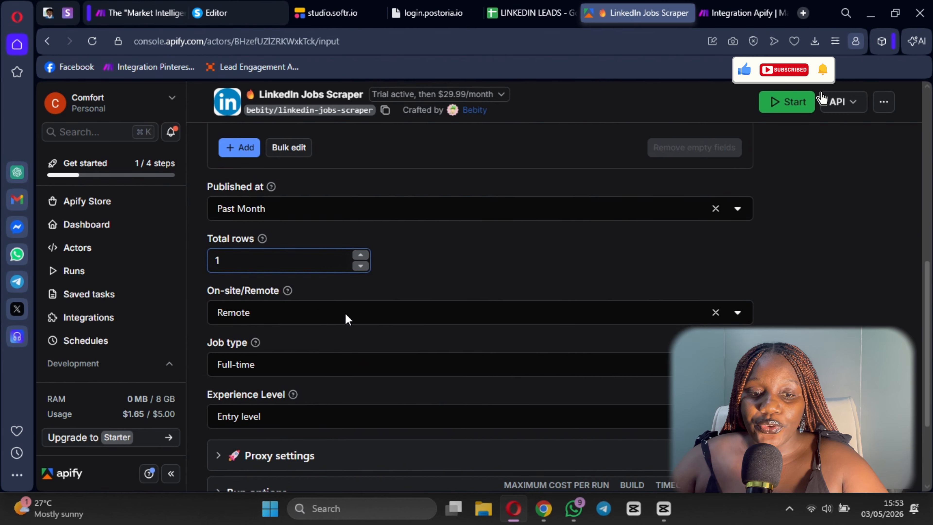
pyautogui.scroll(3, 527, 273)
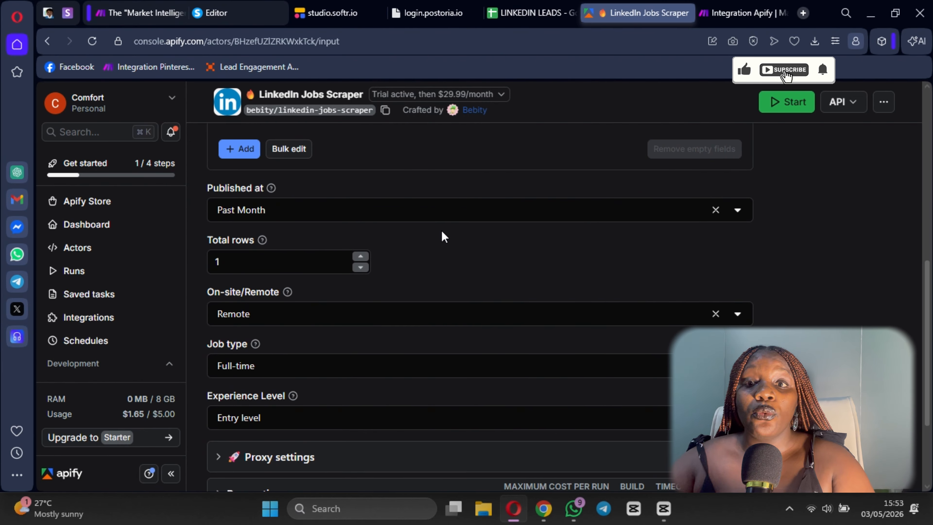
pyautogui.scroll(-3, 290, 182)
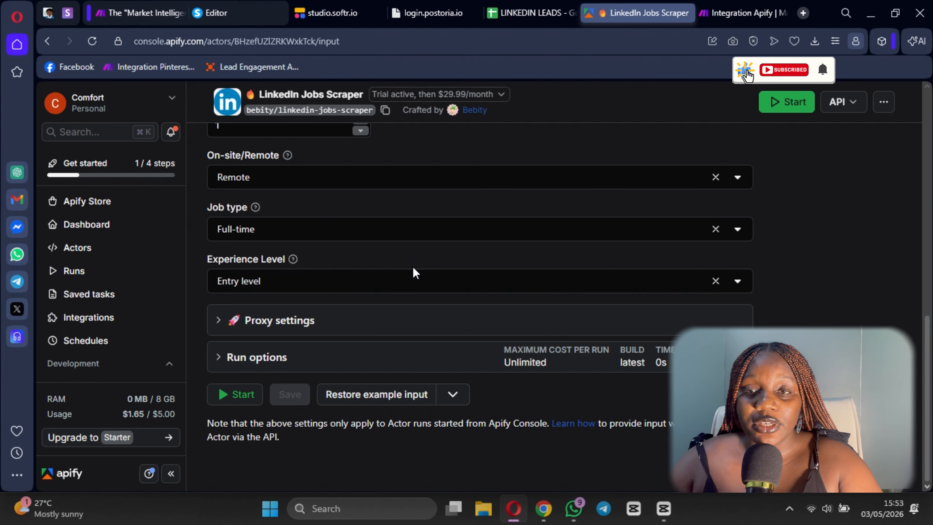
# - Examine the available choices for Experience Level and Job type, keeping Full-time as the job type
pyautogui.click(408, 282)
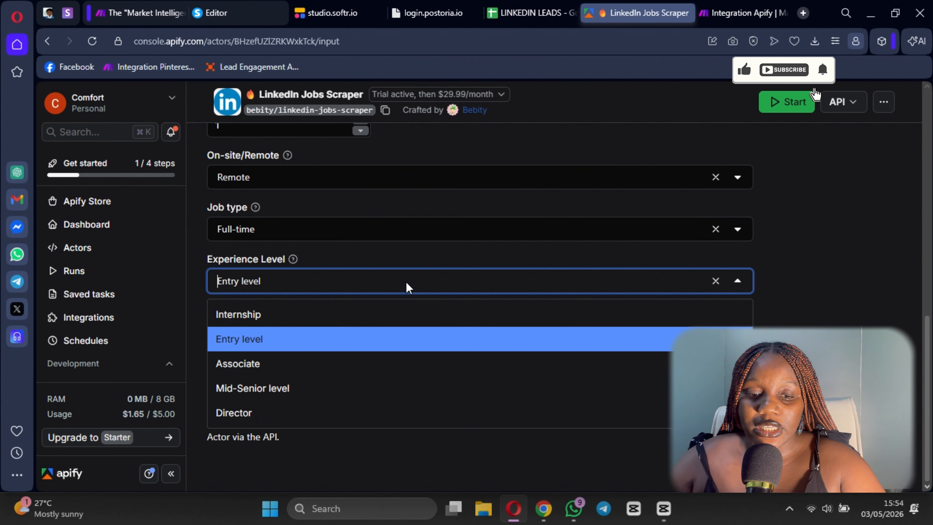
pyautogui.click(373, 254)
pyautogui.click(374, 224)
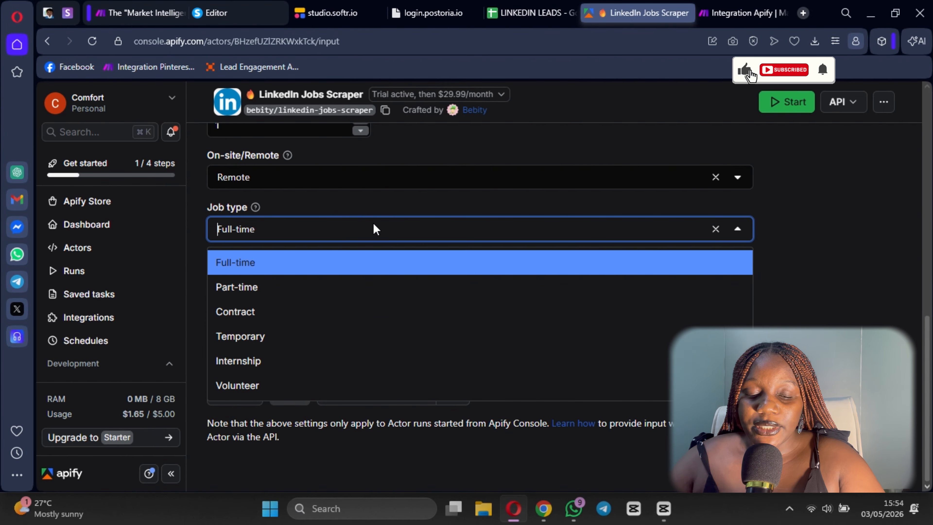
pyautogui.click(393, 274)
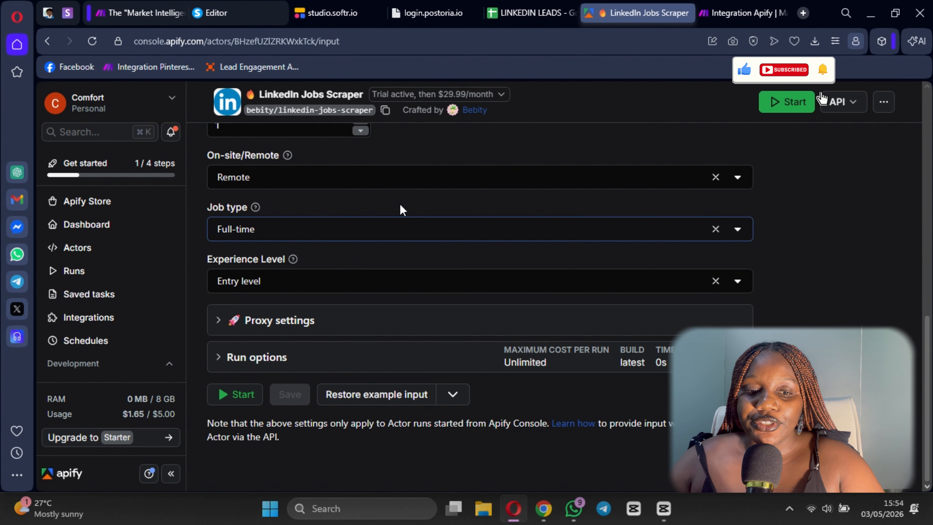
# - Show the LinkedIn Jobs Scraper input as JSON in Apify Console and copy the whole JSON
pyautogui.scroll(5, 481, 294)
pyautogui.scroll(7, 480, 287)
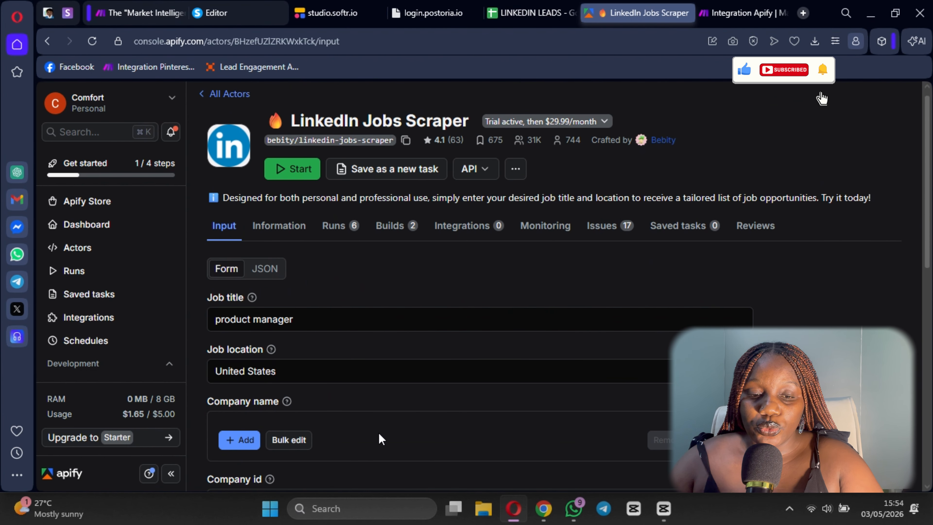
pyautogui.click(266, 268)
pyautogui.scroll(-4, 461, 287)
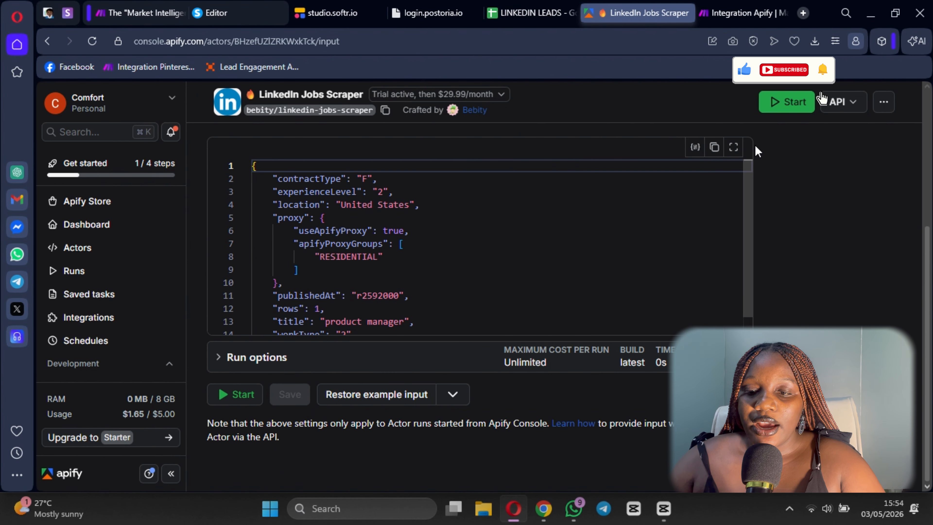
pyautogui.click(715, 148)
# - Switch to the new Integration Apify scenario in Make and replace the module's Input JSON with the copied actor input
pyautogui.click(124, 18)
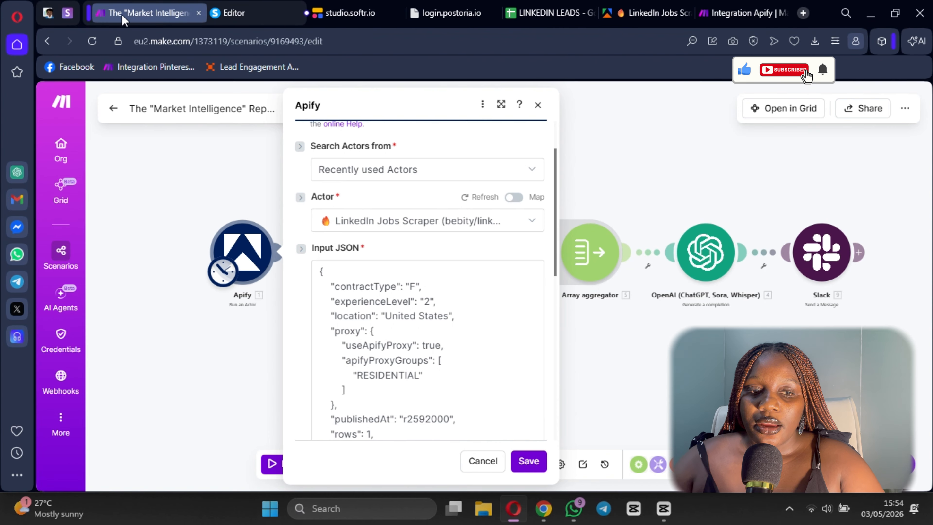
pyautogui.click(742, 13)
pyautogui.scroll(-5, 541, 319)
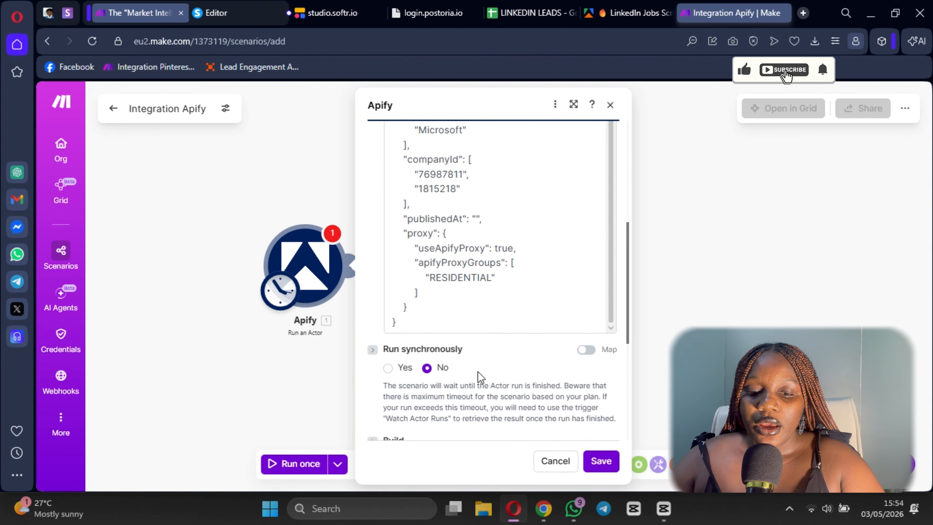
pyautogui.moveTo(432, 327); pyautogui.dragTo(356, 334)
pyautogui.press('BackSpace')
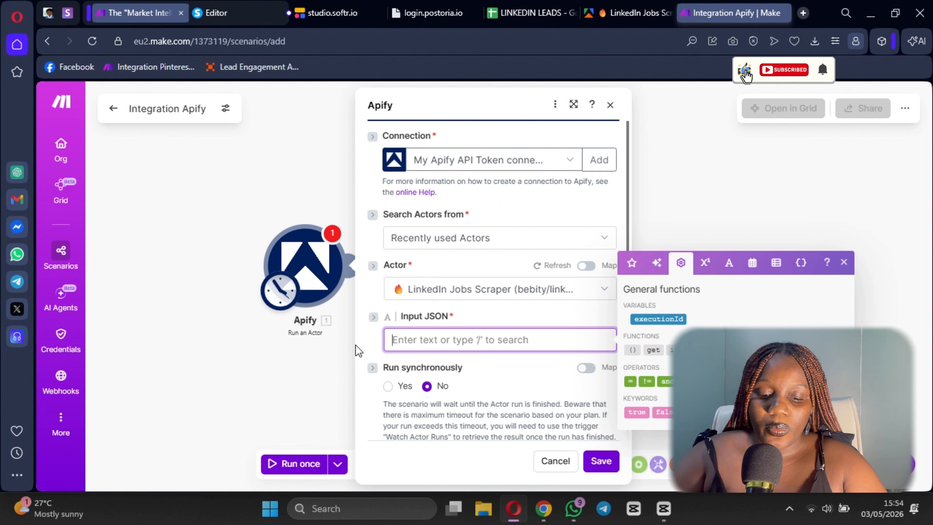
pyautogui.hotkey('ctrl', 'v')
pyautogui.scroll(-5, 419, 298)
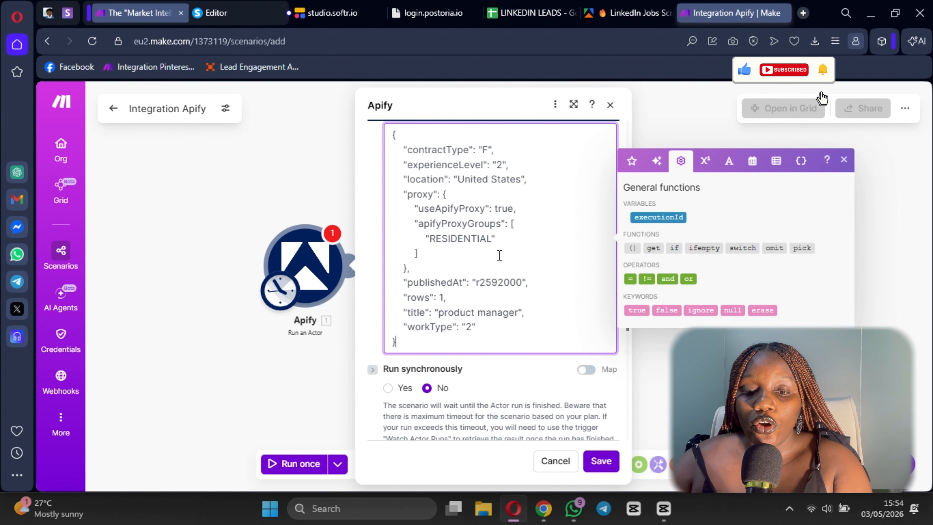
# - Set Run synchronously to Yes in the Apify module, save its settings, and save the scenario
pyautogui.scroll(3, 500, 256)
pyautogui.scroll(-3, 502, 297)
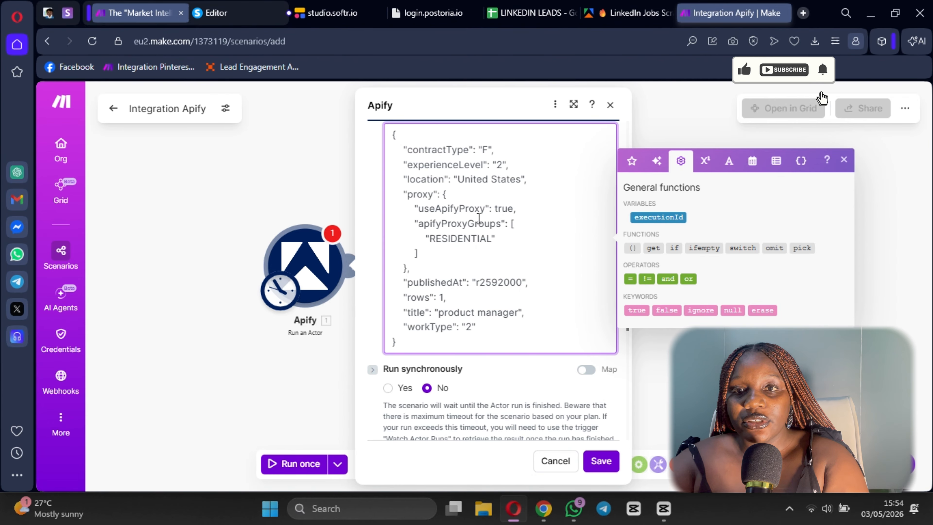
pyautogui.scroll(3, 532, 303)
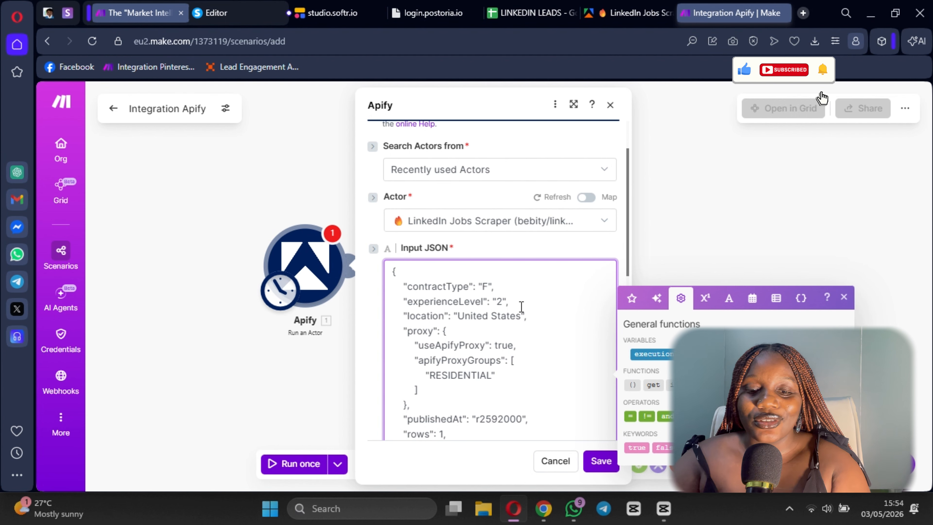
pyautogui.scroll(-5, 521, 306)
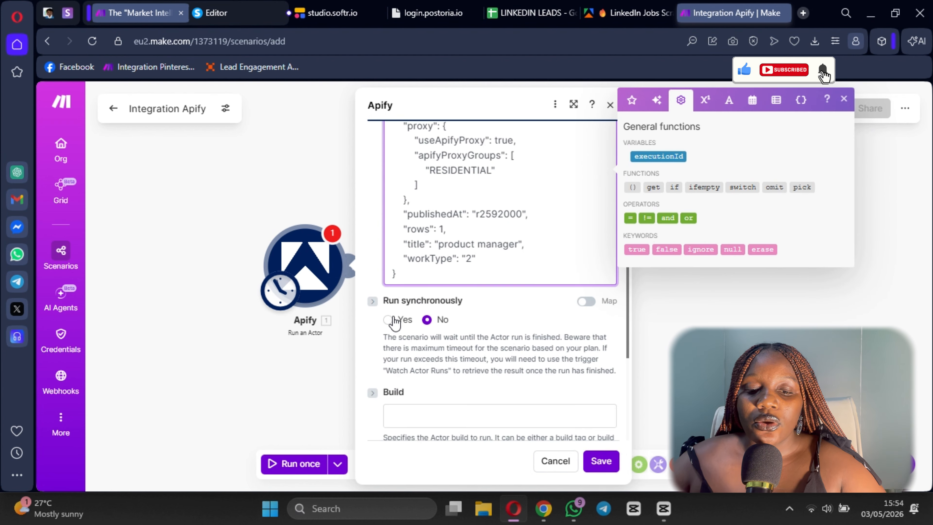
pyautogui.click(388, 320)
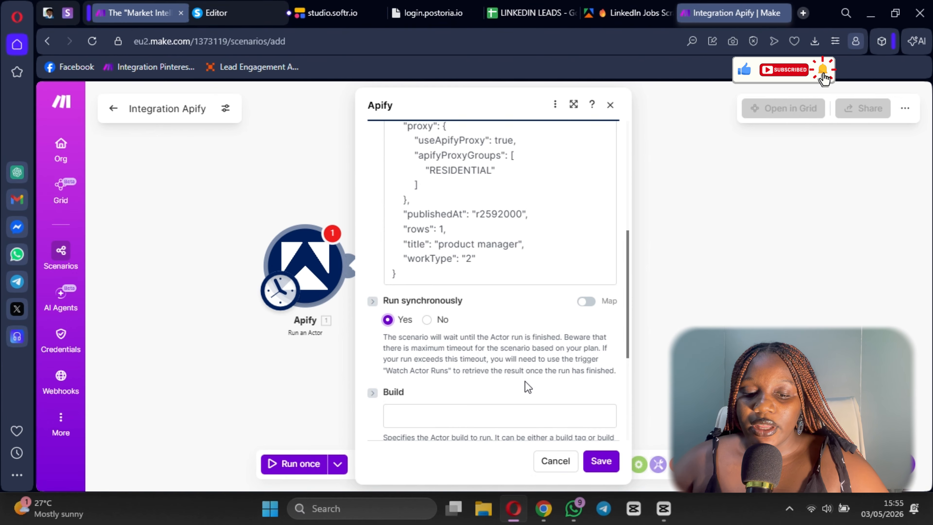
pyautogui.scroll(-5, 524, 381)
pyautogui.click(601, 462)
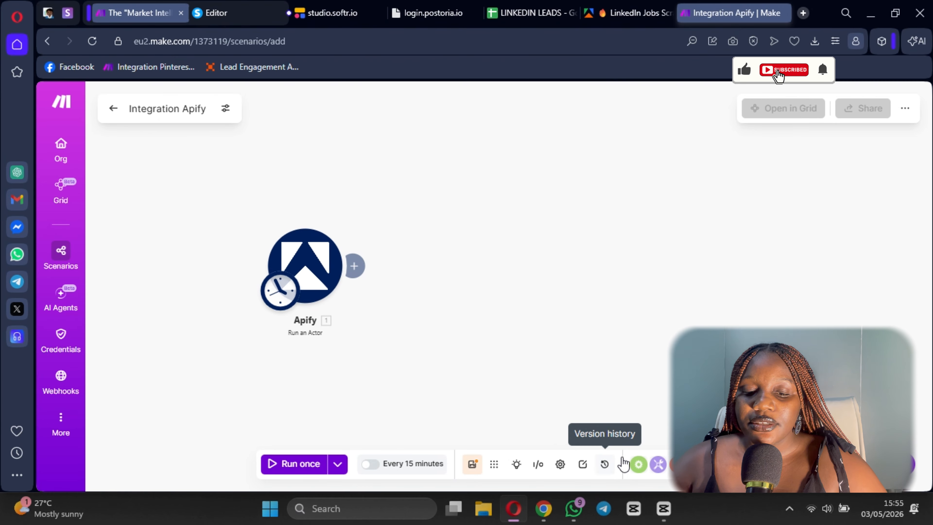
pyautogui.click(472, 466)
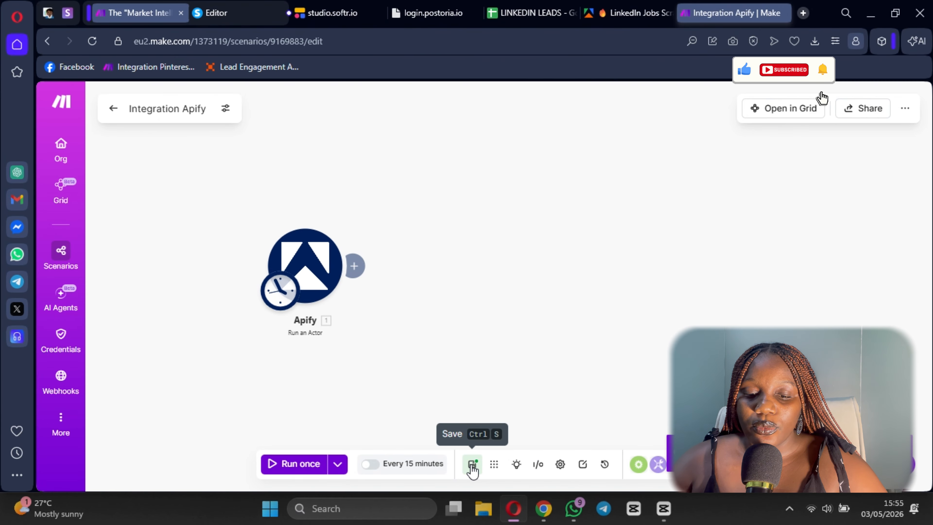
# - Add an Apify Get Dataset Items module after the Run an Actor module
pyautogui.moveTo(366, 267)
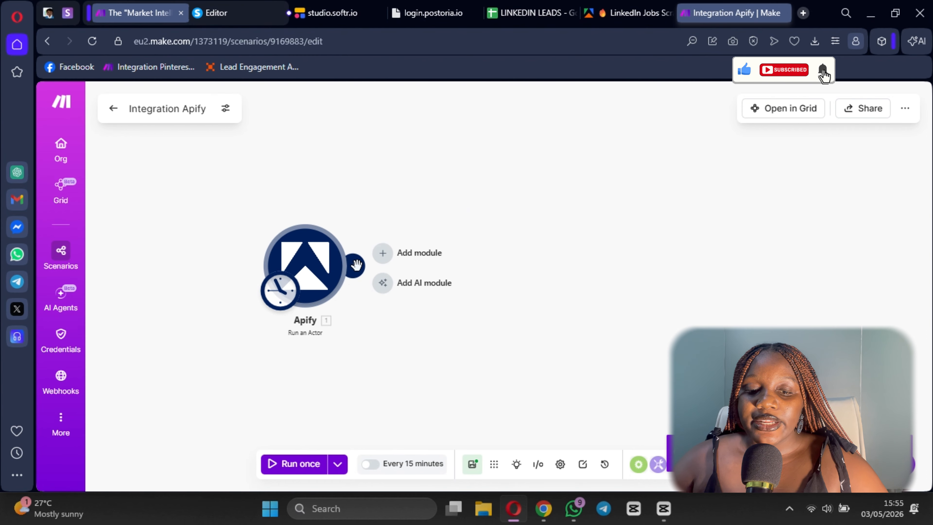
pyautogui.click(382, 252)
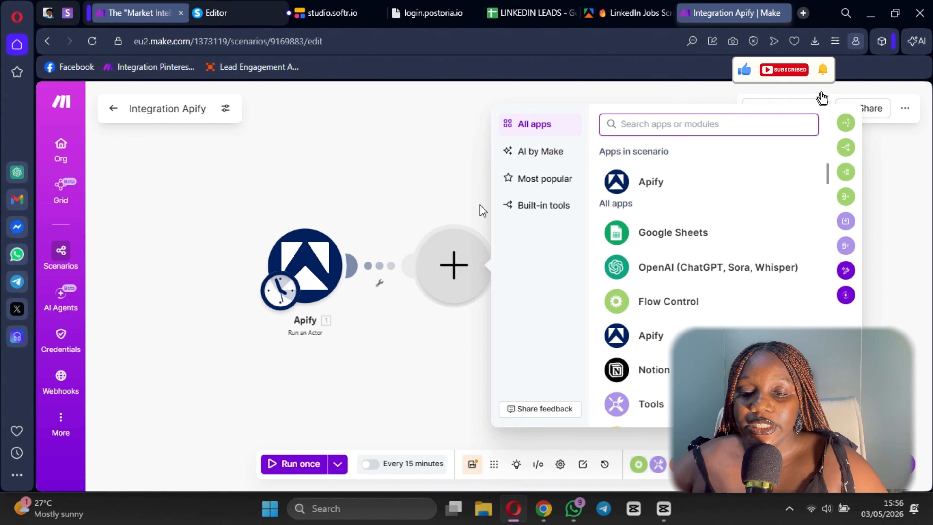
pyautogui.click(651, 182)
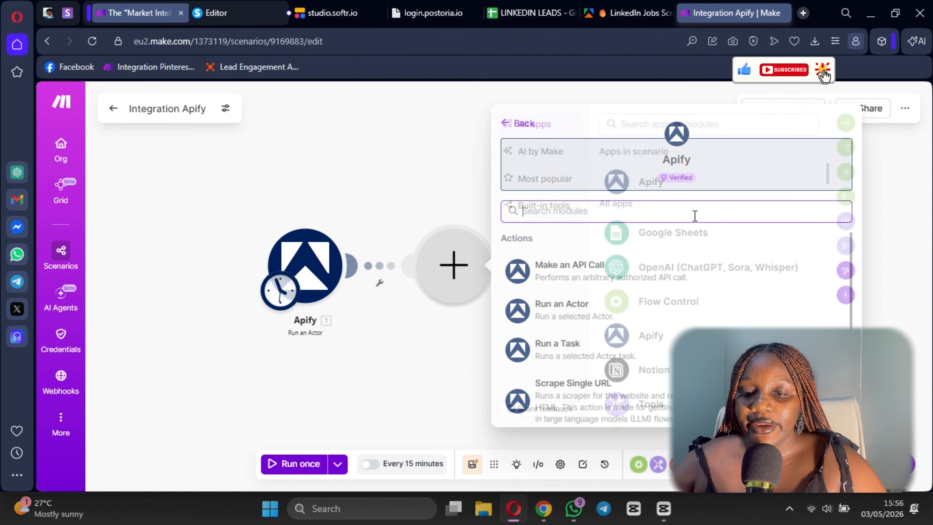
pyautogui.scroll(-4, 594, 333)
pyautogui.click(567, 412)
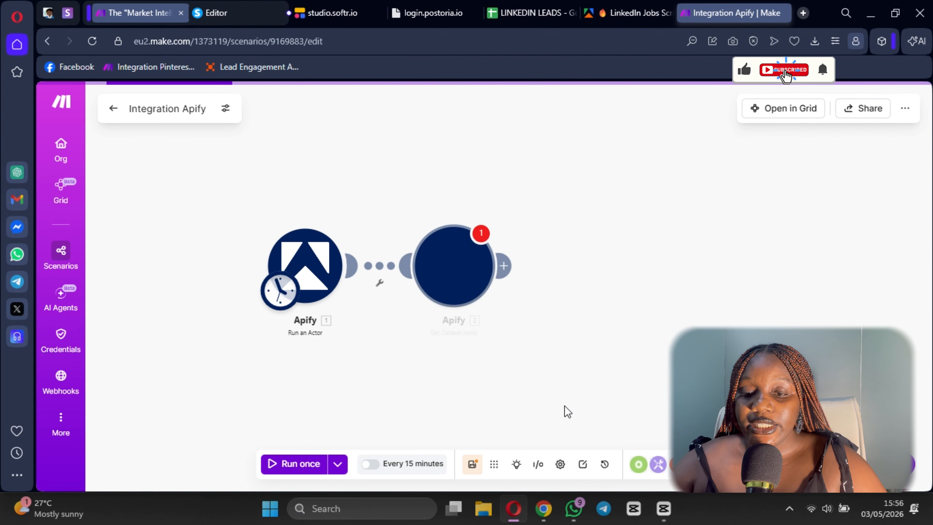
# - Look through the Run an Actor fields available for Dataset ID, and close the module settings without mapping one
pyautogui.click(589, 237)
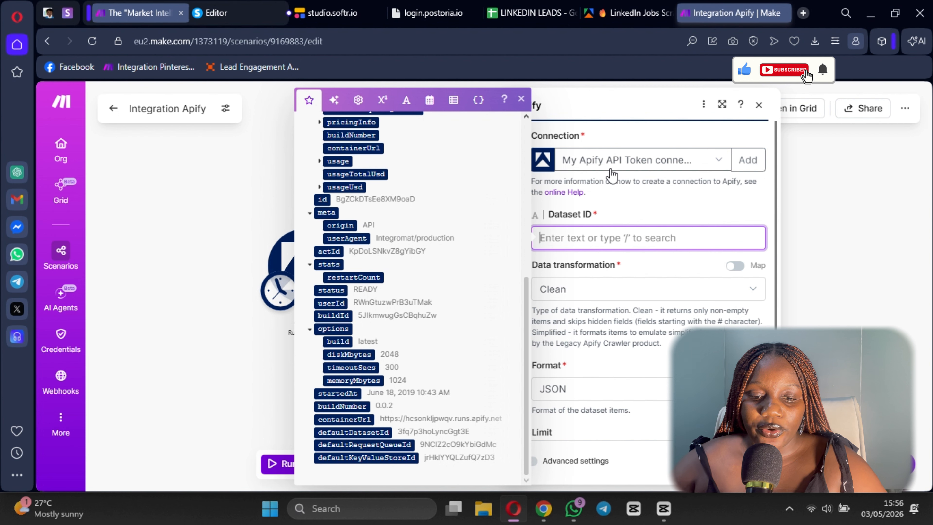
pyautogui.scroll(5, 365, 314)
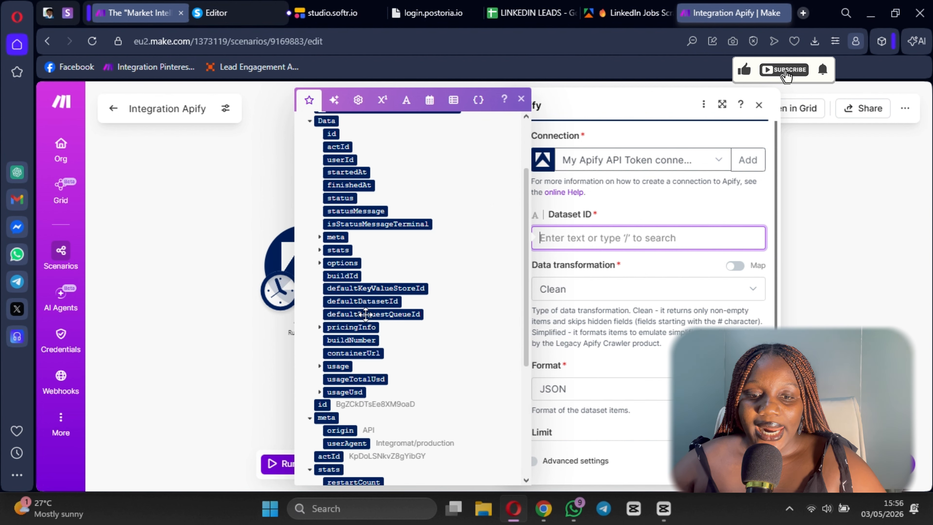
pyautogui.scroll(3, 366, 311)
pyautogui.scroll(-3, 367, 316)
pyautogui.scroll(-3, 377, 342)
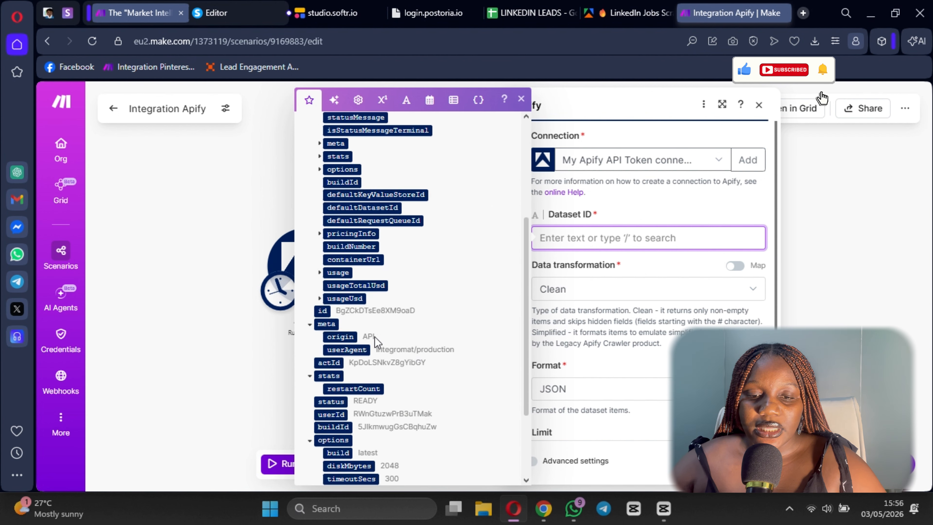
pyautogui.scroll(6, 377, 342)
pyautogui.scroll(-8, 405, 404)
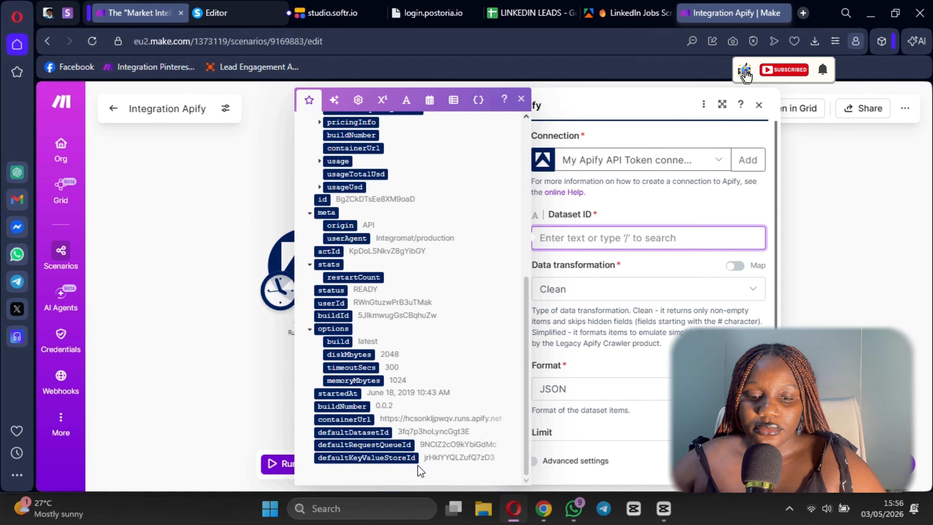
pyautogui.click(759, 106)
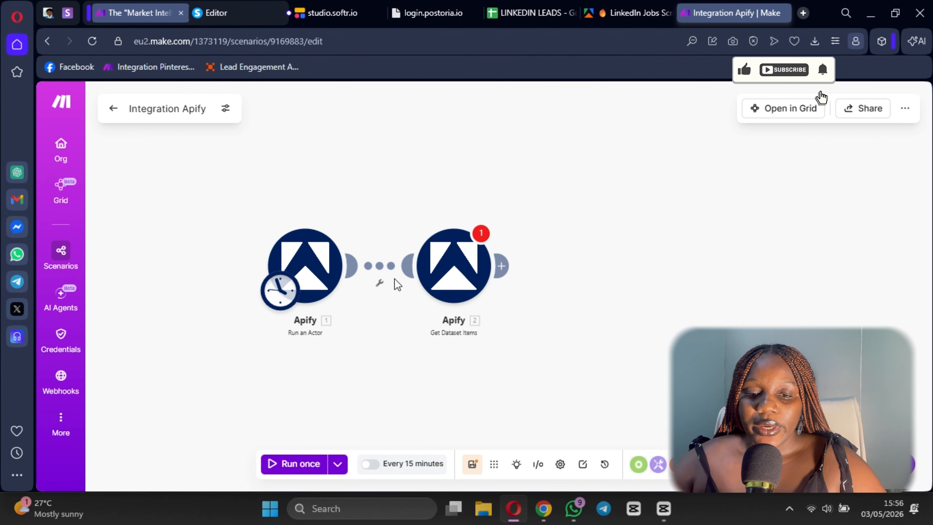
# - Delete the Get Dataset Items module from the scenario
pyautogui.click(392, 267)
pyautogui.click(623, 233)
pyautogui.click(378, 271)
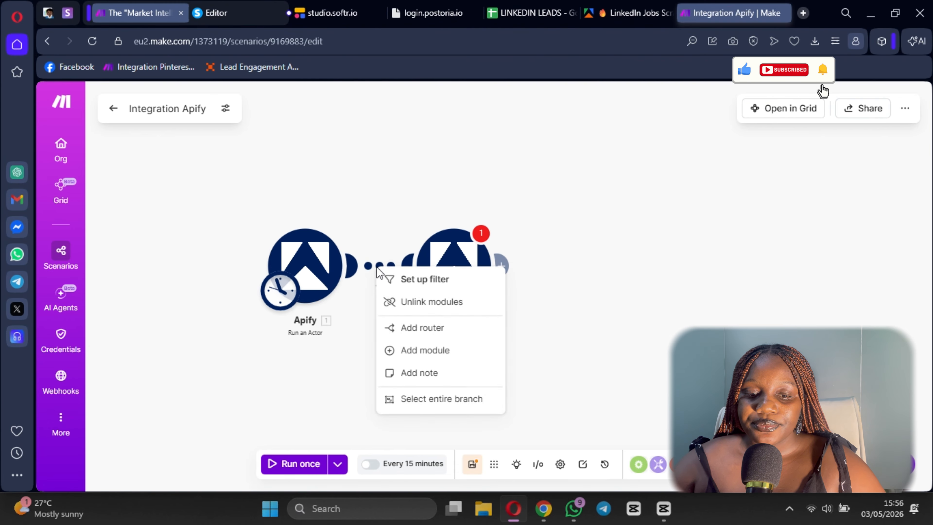
pyautogui.click(562, 196)
pyautogui.rightClick(451, 288)
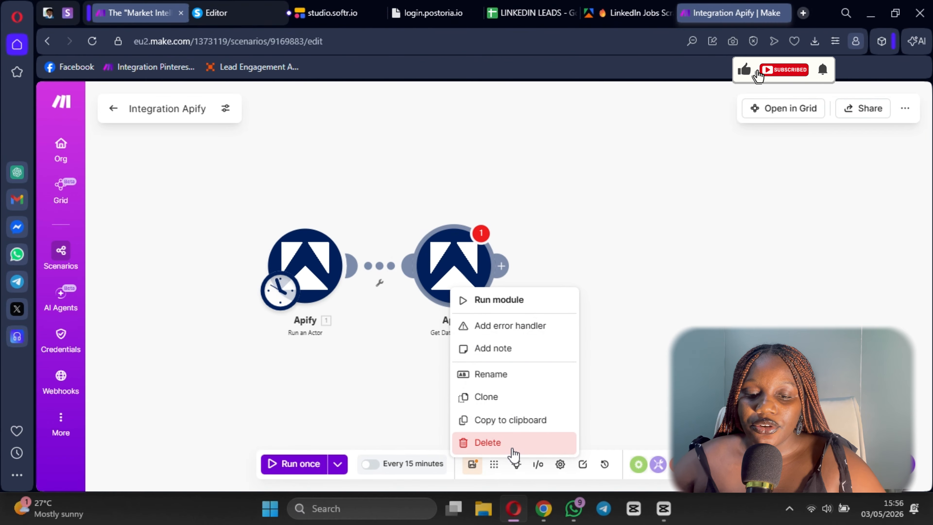
pyautogui.click(514, 454)
# - Run the scenario once and examine the storageIds and datasets collections in the Run an Actor output
pyautogui.click(293, 464)
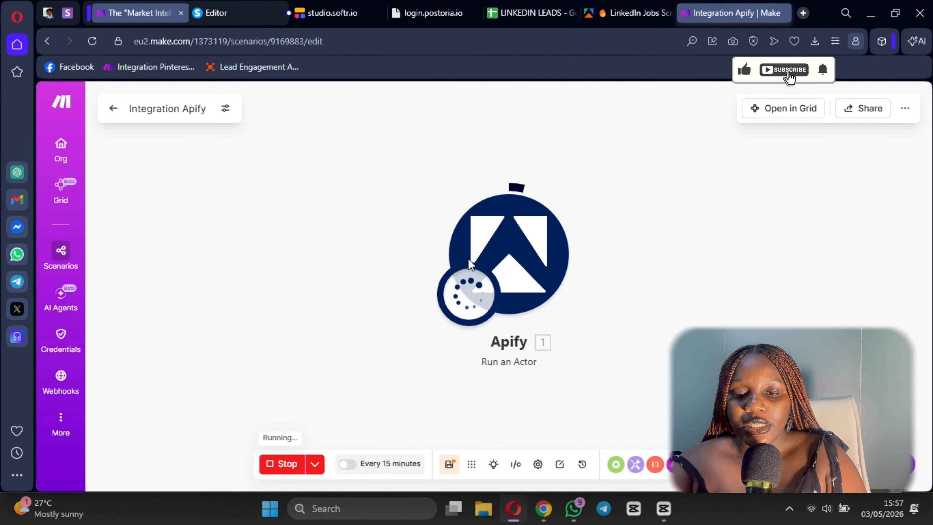
pyautogui.click(489, 239)
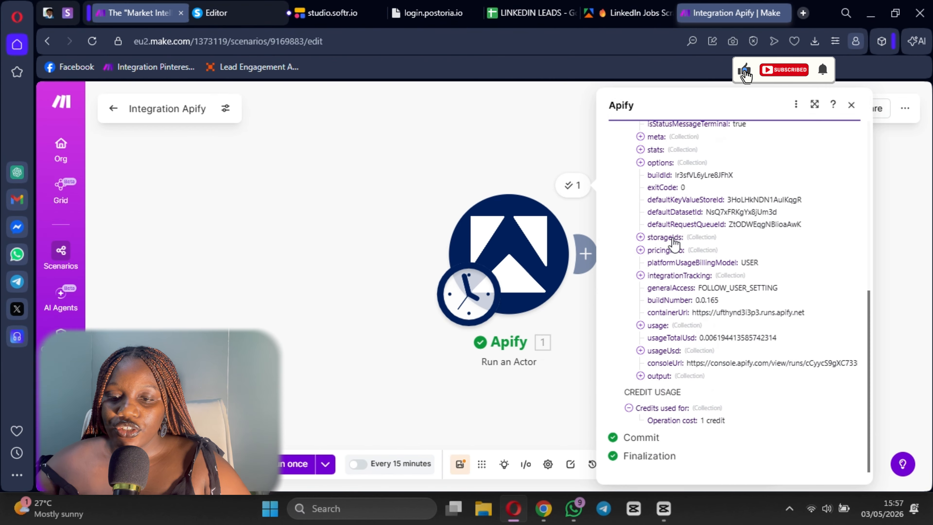
pyautogui.click(640, 236)
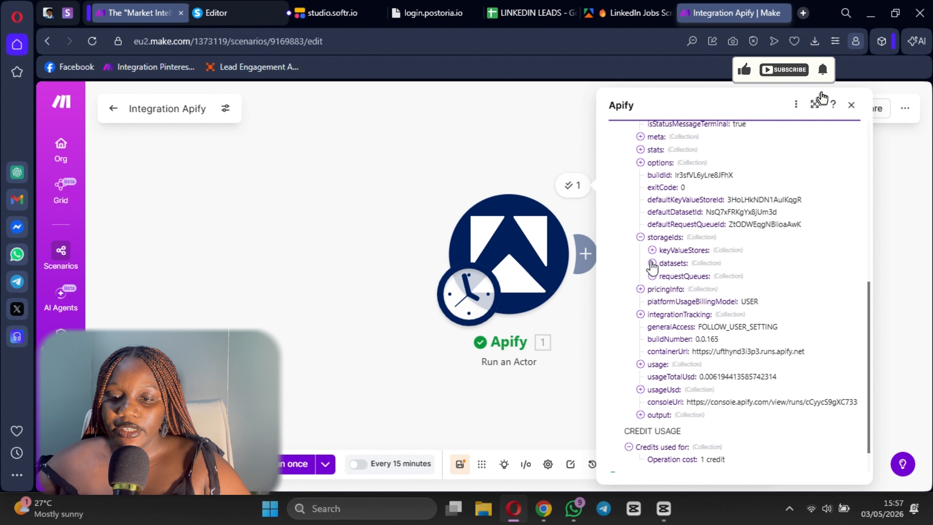
pyautogui.click(652, 263)
pyautogui.click(361, 199)
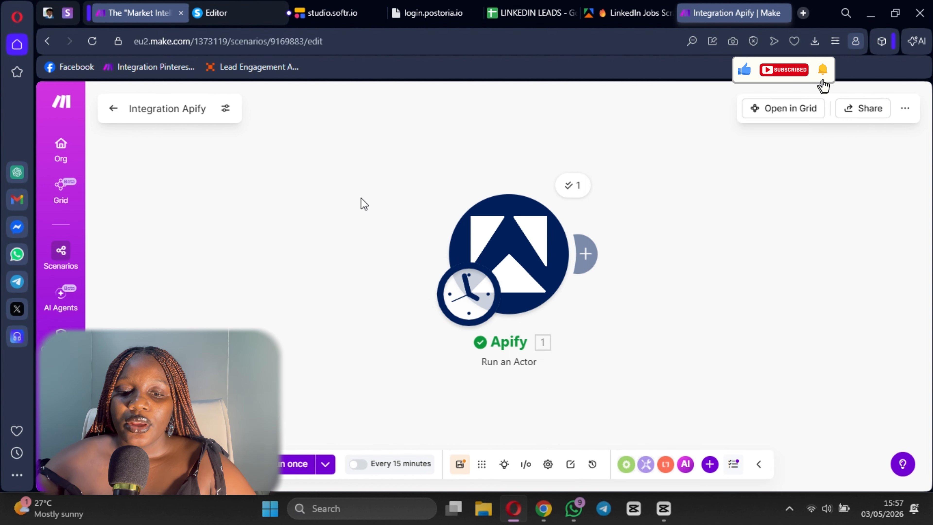
# - Connect a new Apify module to Run an Actor that retrieves the dataset items
pyautogui.moveTo(361, 199); pyautogui.dragTo(197, 198)
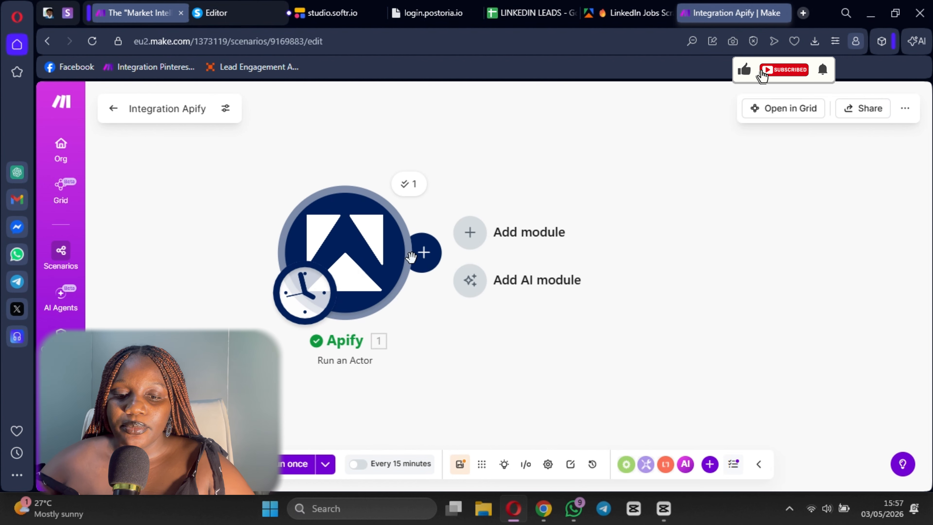
pyautogui.click(424, 252)
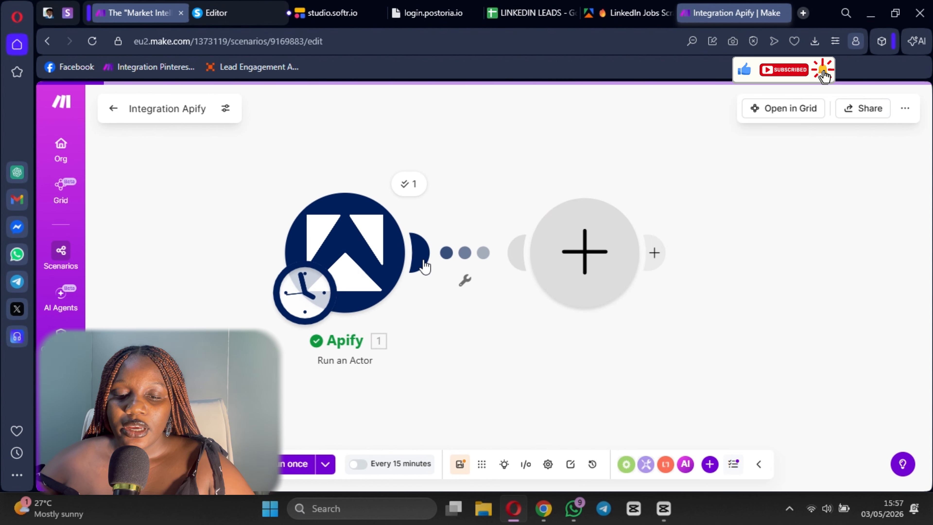
pyautogui.click(588, 257)
pyautogui.click(323, 177)
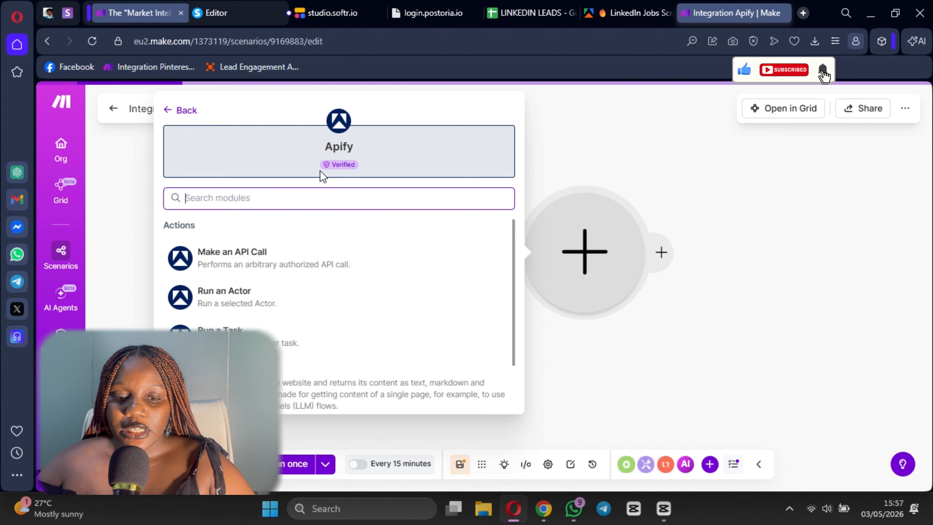
pyautogui.scroll(-2, 285, 317)
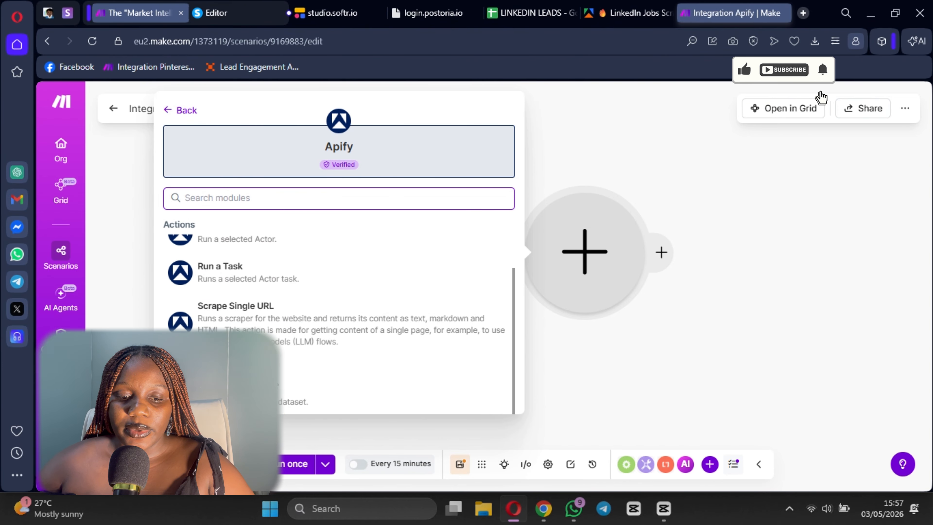
pyautogui.click(280, 396)
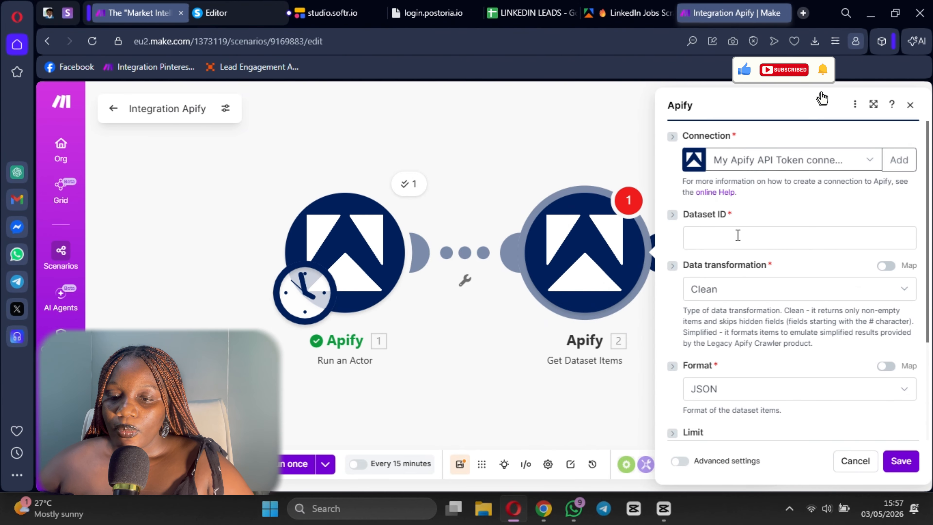
# - Map the Dataset ID of Get Dataset Items to the Run an Actor value storageIds: datasets: default and save the module
pyautogui.click(738, 235)
pyautogui.scroll(-10, 492, 260)
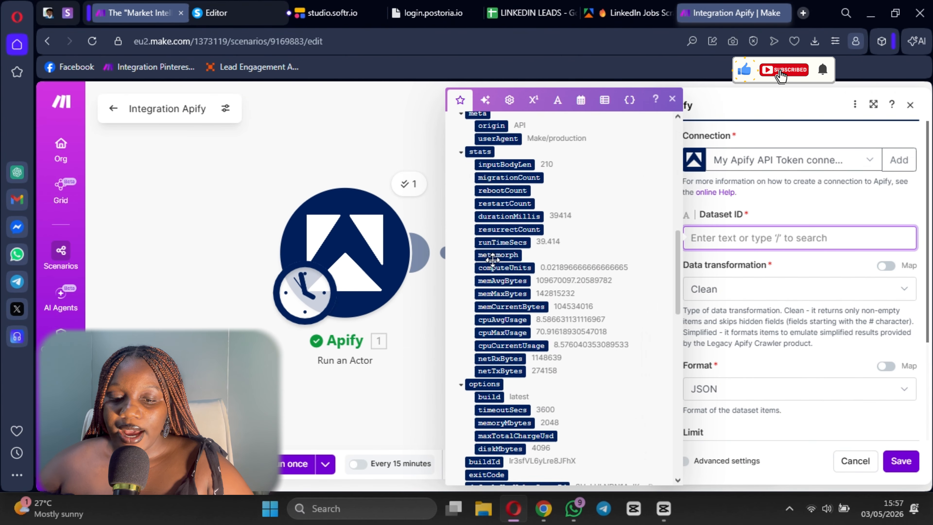
pyautogui.scroll(-10, 493, 259)
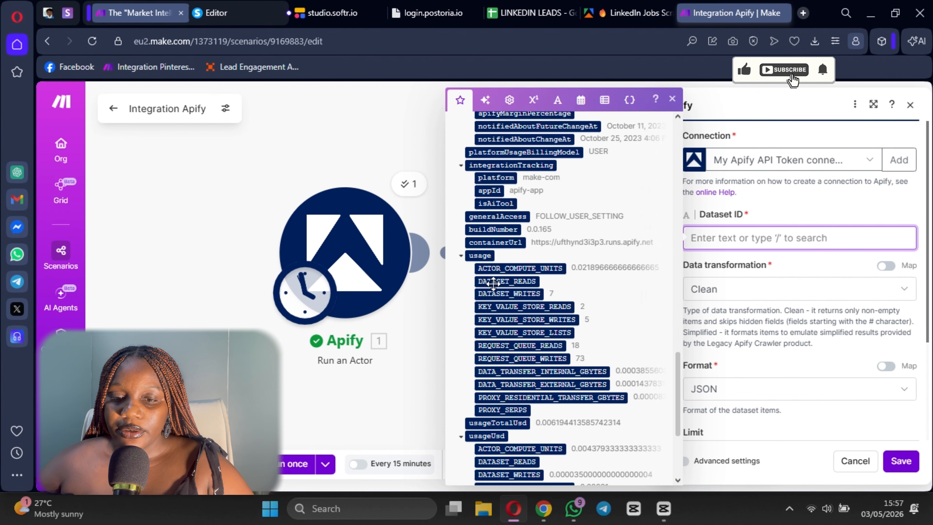
pyautogui.scroll(-4, 499, 268)
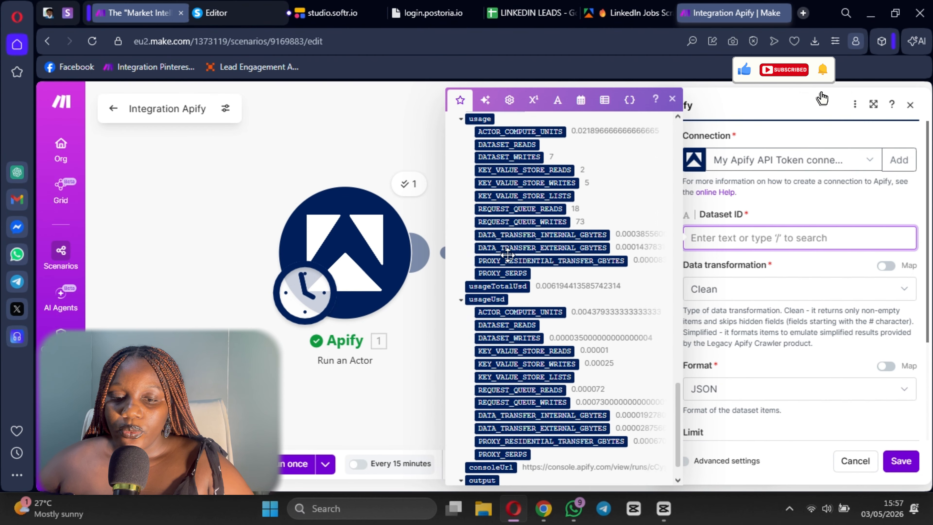
pyautogui.scroll(-1, 508, 255)
pyautogui.scroll(2, 514, 312)
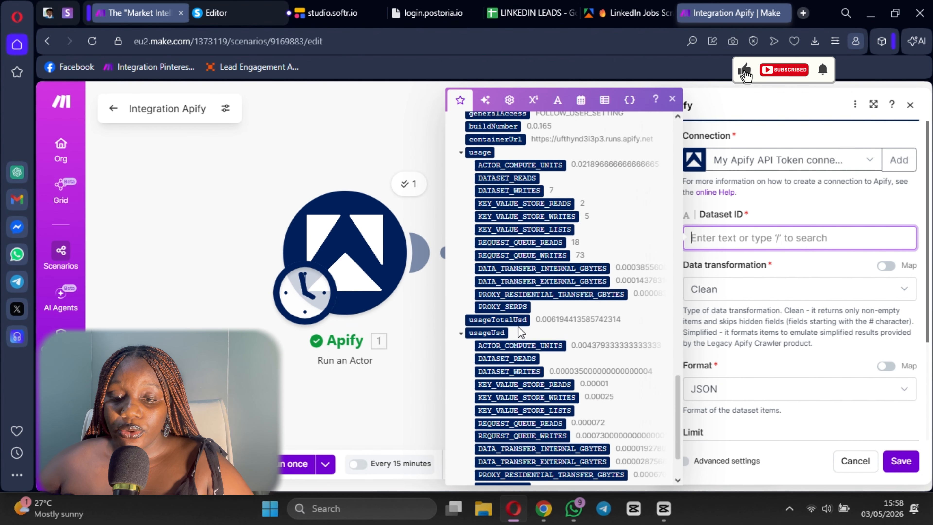
pyautogui.scroll(8, 521, 323)
pyautogui.scroll(2, 520, 298)
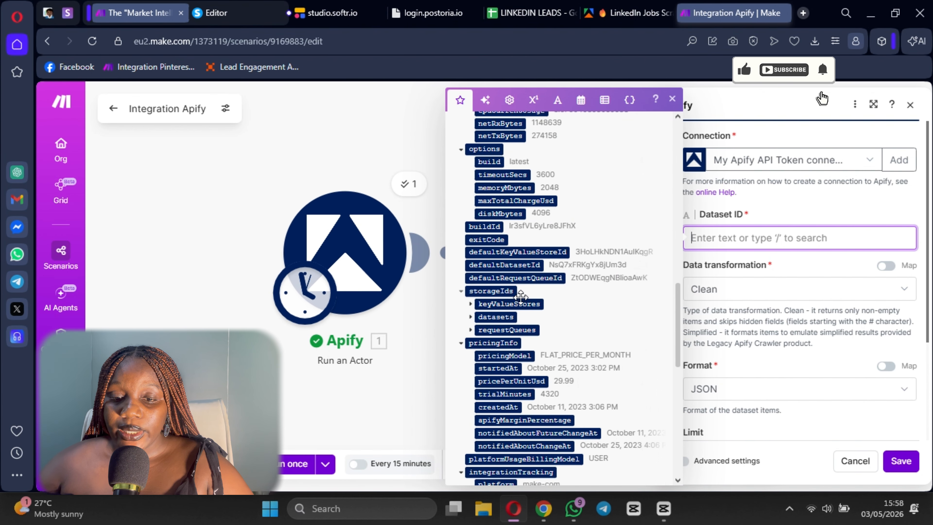
pyautogui.click(470, 317)
pyautogui.click(502, 330)
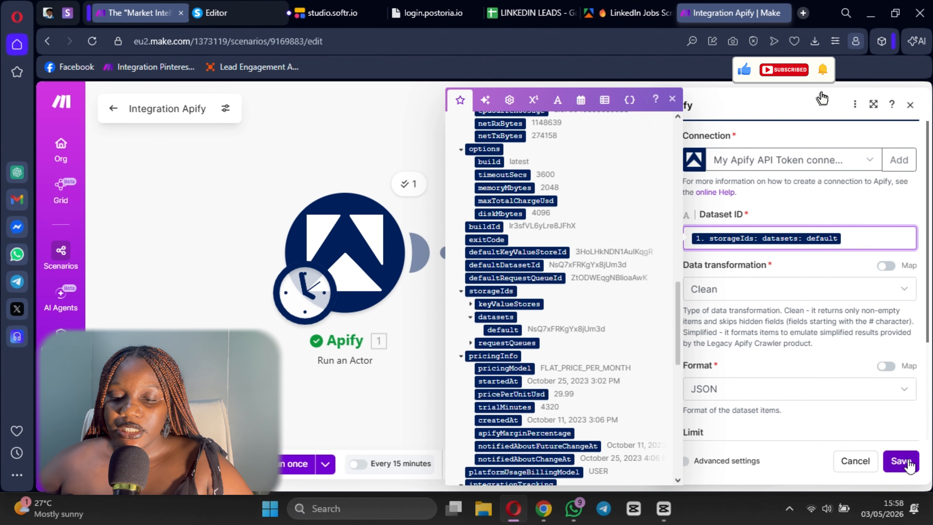
pyautogui.scroll(-3, 907, 456)
pyautogui.click(901, 461)
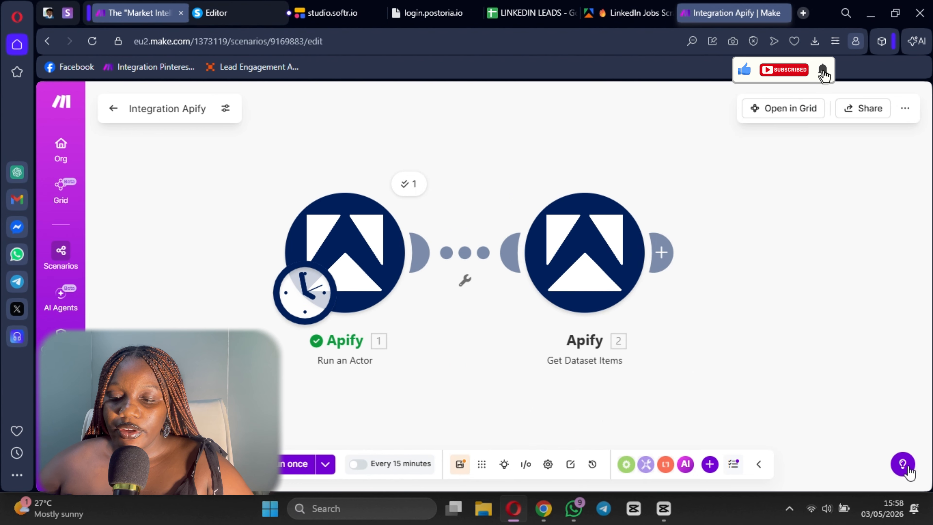
# - Save the Integration Apify scenario and make room on the canvas after Get Dataset Items
pyautogui.click(459, 464)
pyautogui.scroll(-1, 610, 391)
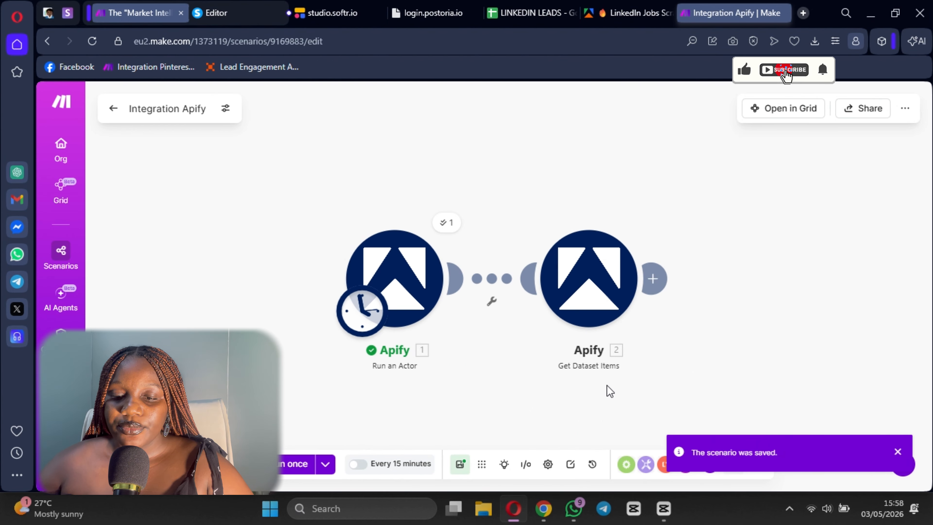
pyautogui.moveTo(610, 391); pyautogui.dragTo(443, 379)
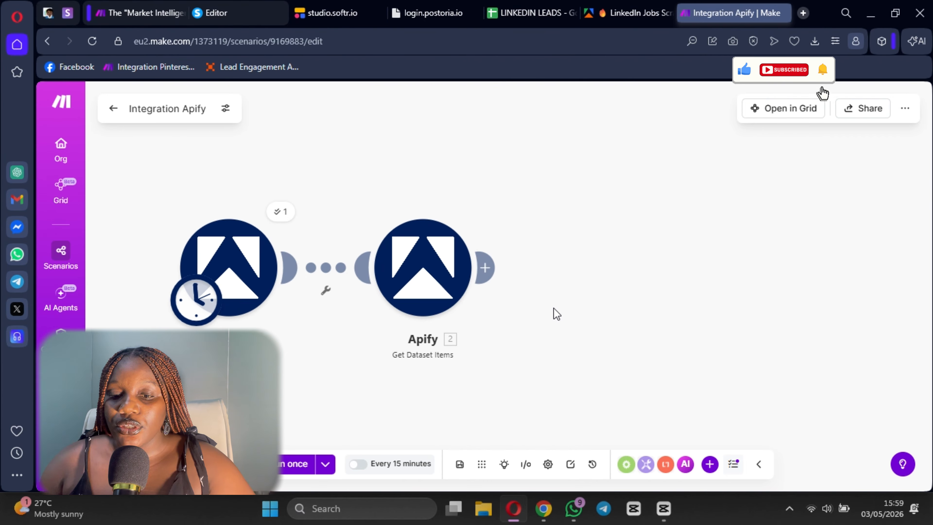
# - Connect an OpenAI (ChatGPT, Sora, Whisper) Generate a completion module after Get Dataset Items
pyautogui.click(487, 268)
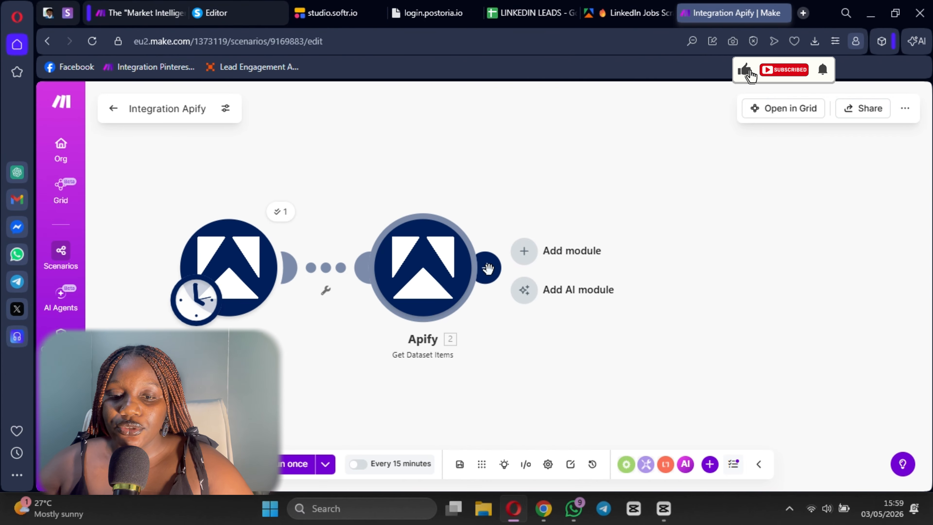
pyautogui.click(488, 270)
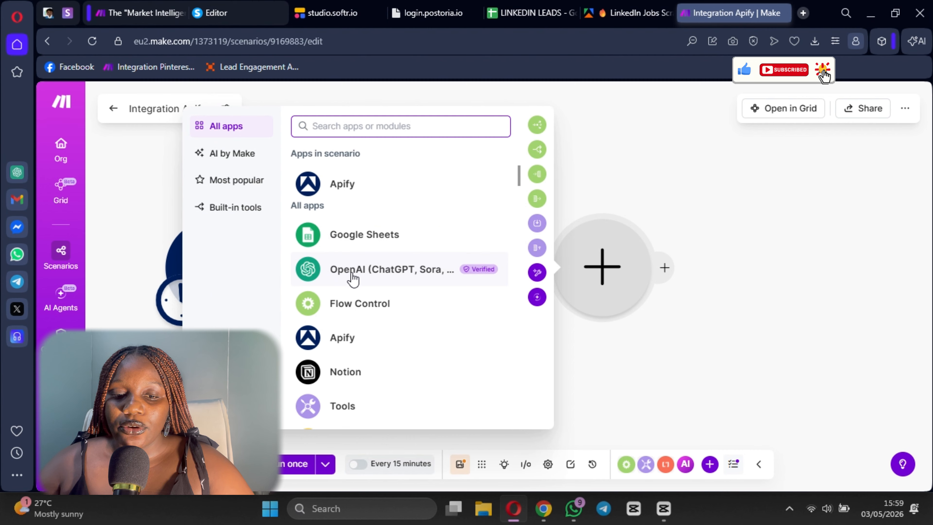
pyautogui.click(345, 272)
pyautogui.scroll(-5, 331, 313)
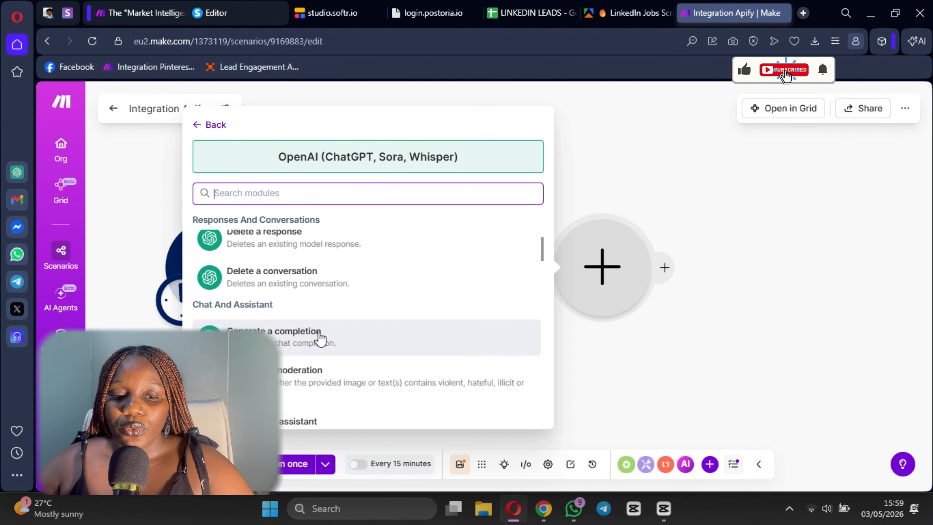
pyautogui.click(321, 336)
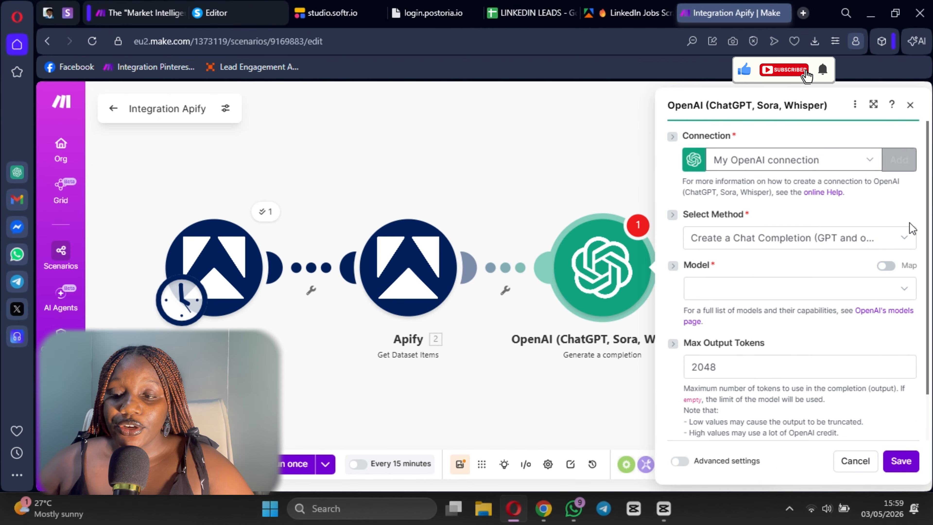
# - Look at the new OpenAI connection form without creating one, and set the completion model to o4-mini (system)
pyautogui.click(900, 159)
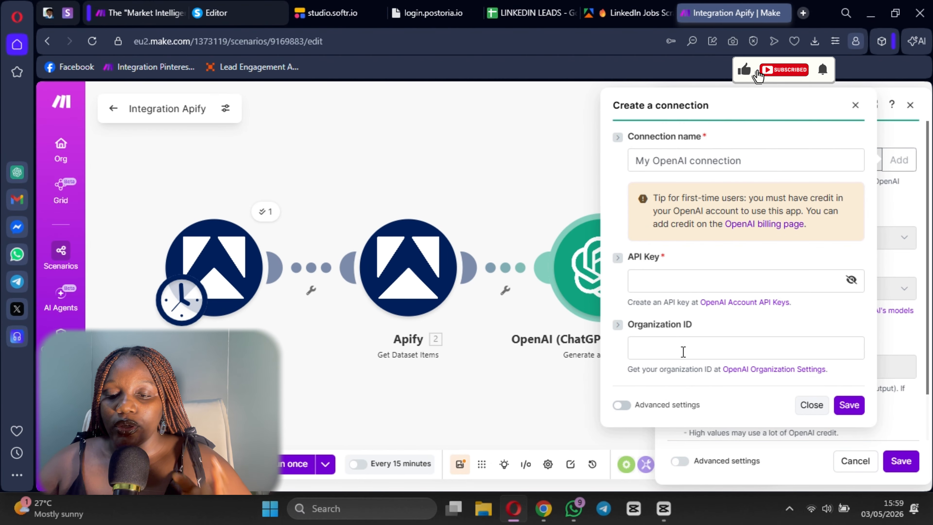
pyautogui.click(855, 104)
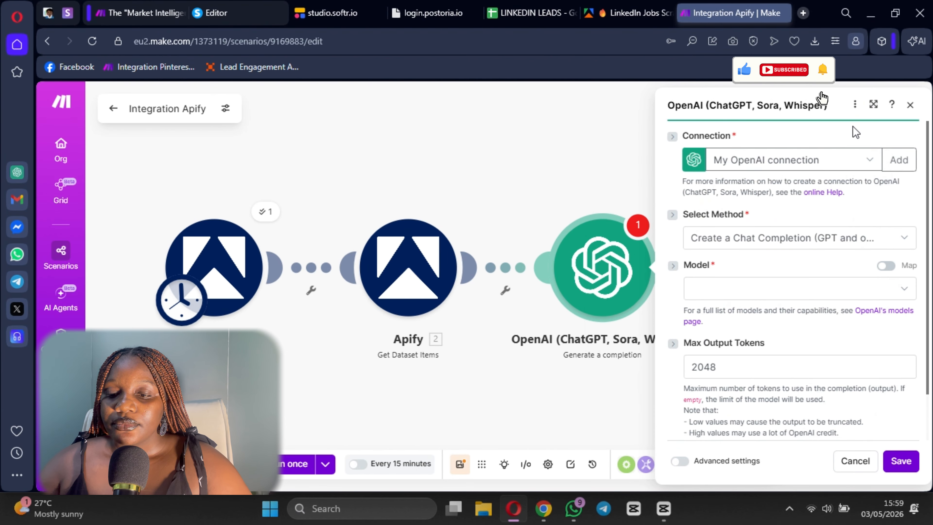
pyautogui.scroll(-2, 789, 221)
pyautogui.click(731, 241)
pyautogui.scroll(-15, 747, 368)
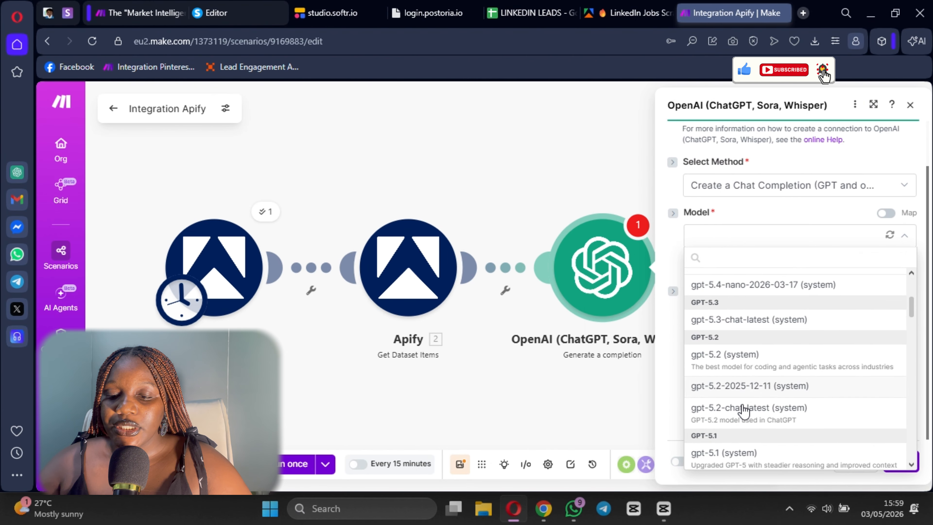
pyautogui.scroll(3, 748, 395)
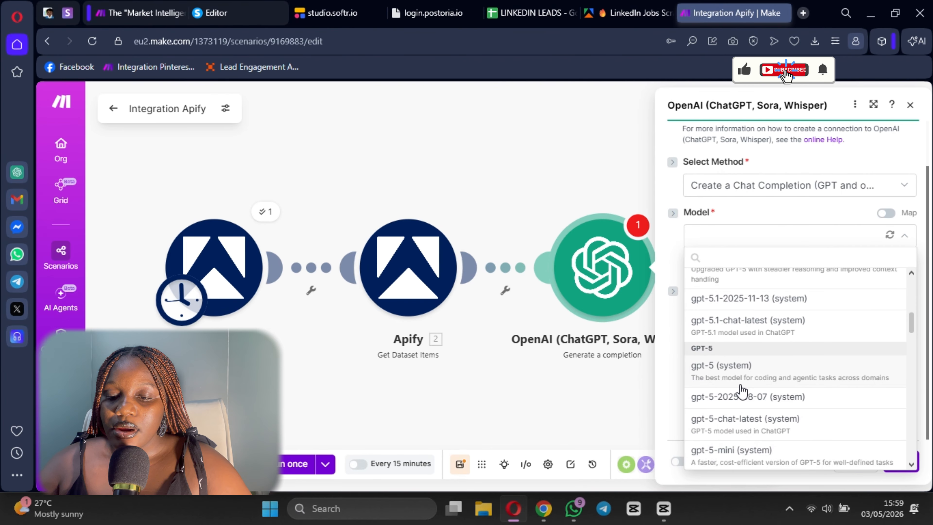
pyautogui.scroll(-10, 734, 386)
pyautogui.scroll(5, 735, 360)
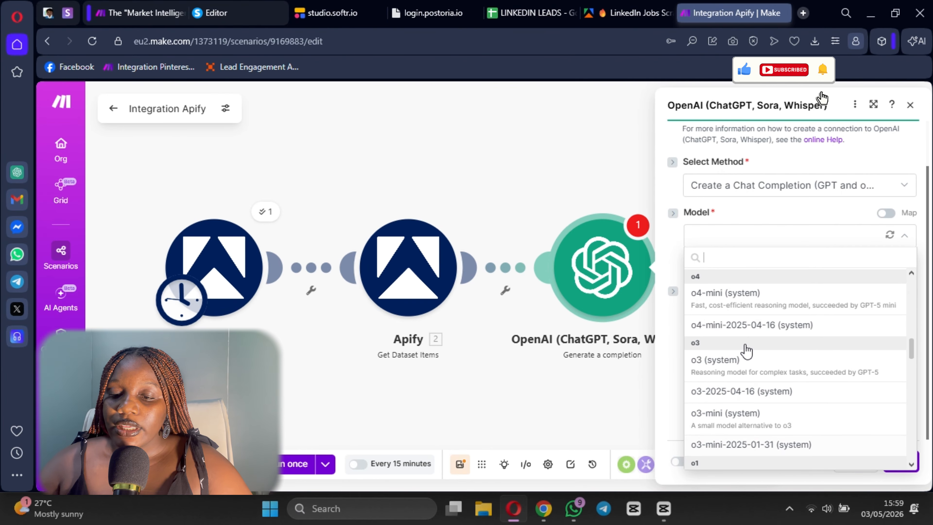
pyautogui.click(740, 338)
pyautogui.scroll(-1, 738, 332)
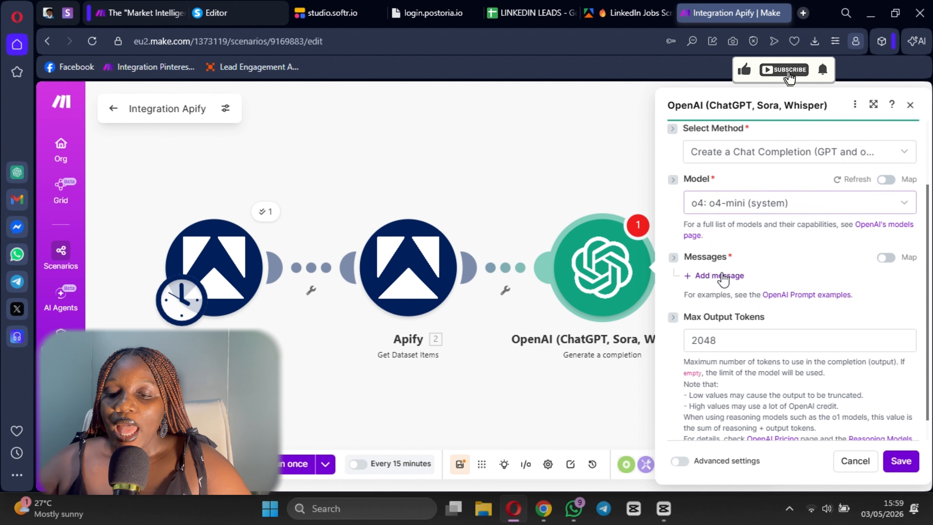
# - Add a first message to the completion with the Developer / System role
pyautogui.click(719, 276)
pyautogui.click(762, 324)
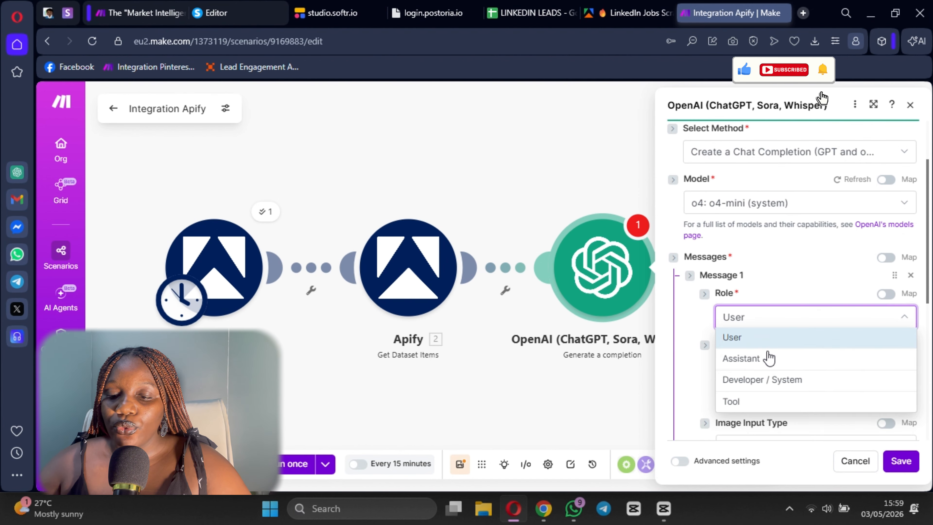
pyautogui.click(763, 380)
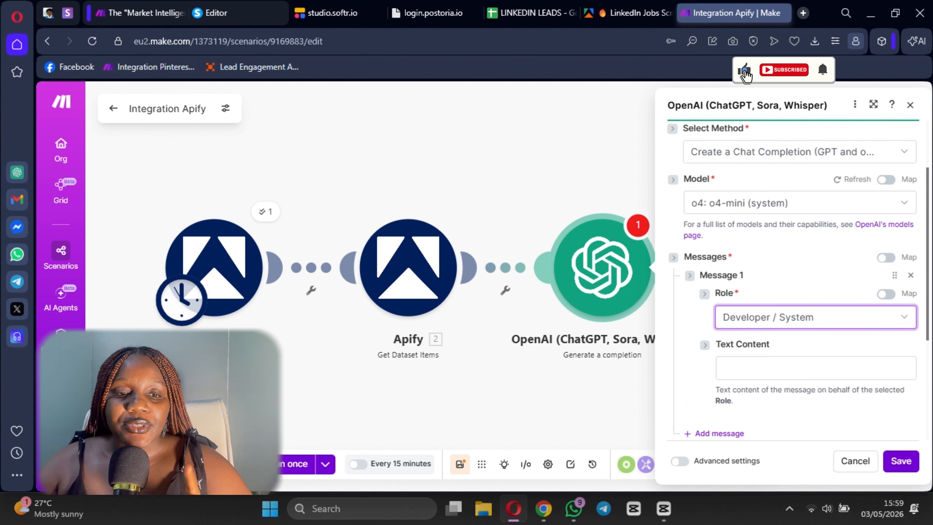
# - In the "Market Intelligence" scenario, select and copy the whole Message 1 job market analyst prompt from the first OpenAI module
pyautogui.click(166, 7)
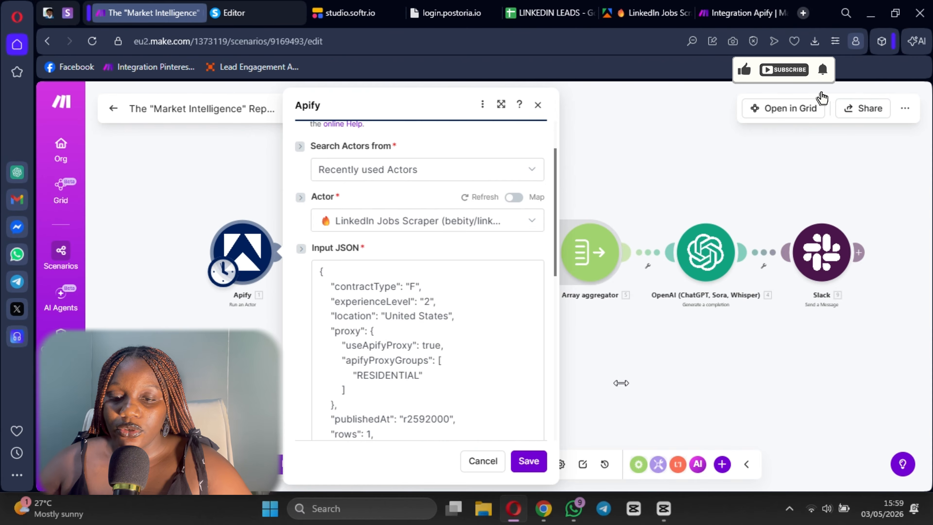
pyautogui.click(538, 105)
pyautogui.click(474, 253)
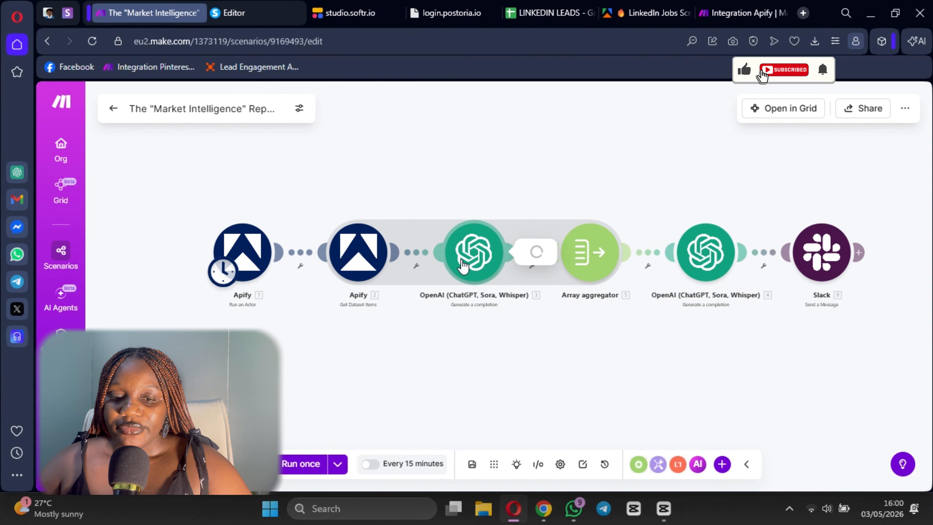
pyautogui.scroll(-10, 697, 285)
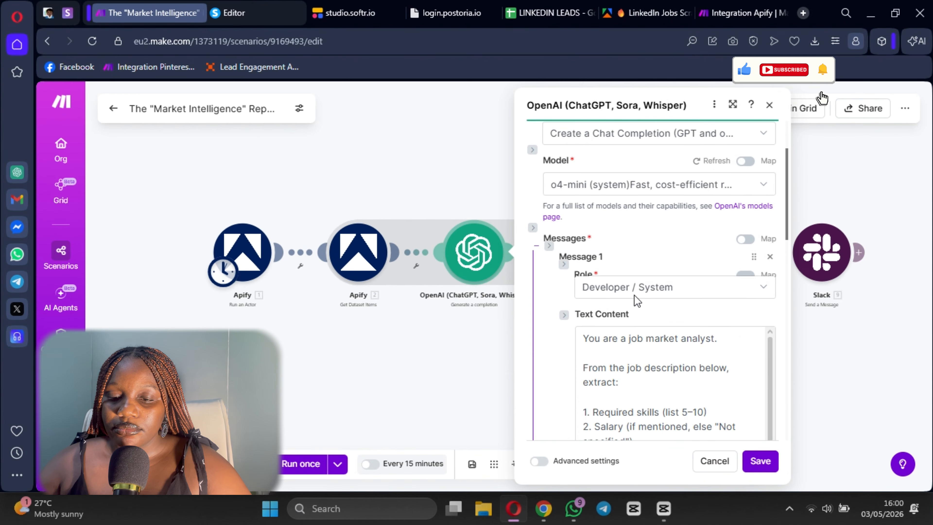
pyautogui.scroll(5, 603, 239)
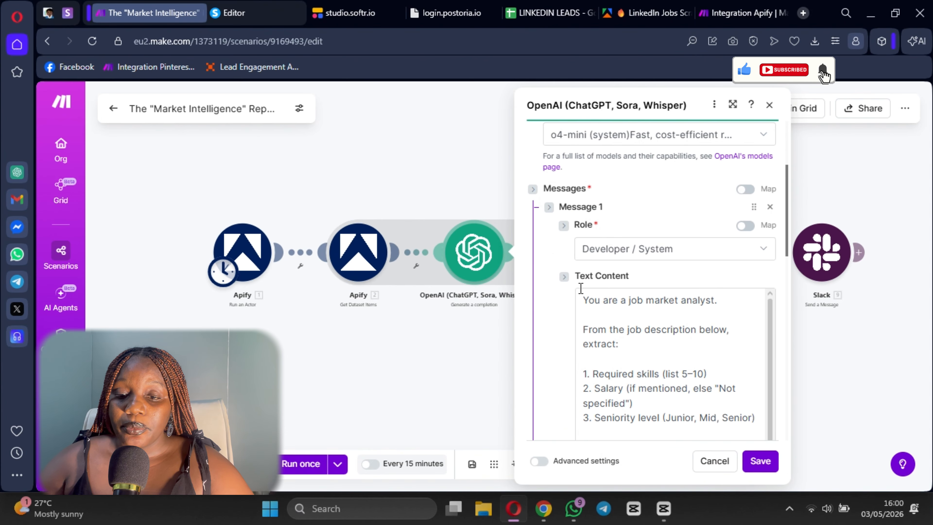
pyautogui.moveTo(583, 299); pyautogui.dragTo(672, 346)
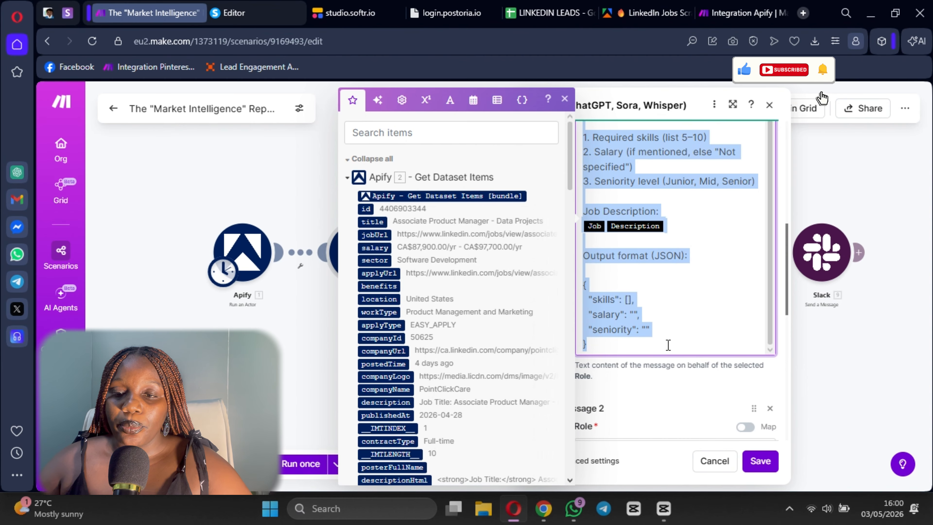
# - Back in the Integration Apify scenario, paste the copied job market analyst prompt into Message 1's Text Content
pyautogui.click(716, 13)
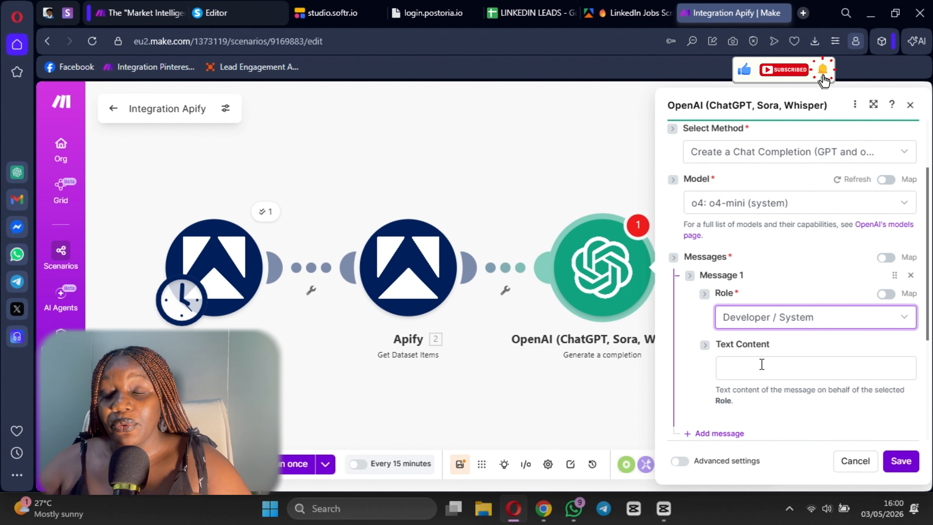
pyautogui.click(803, 368)
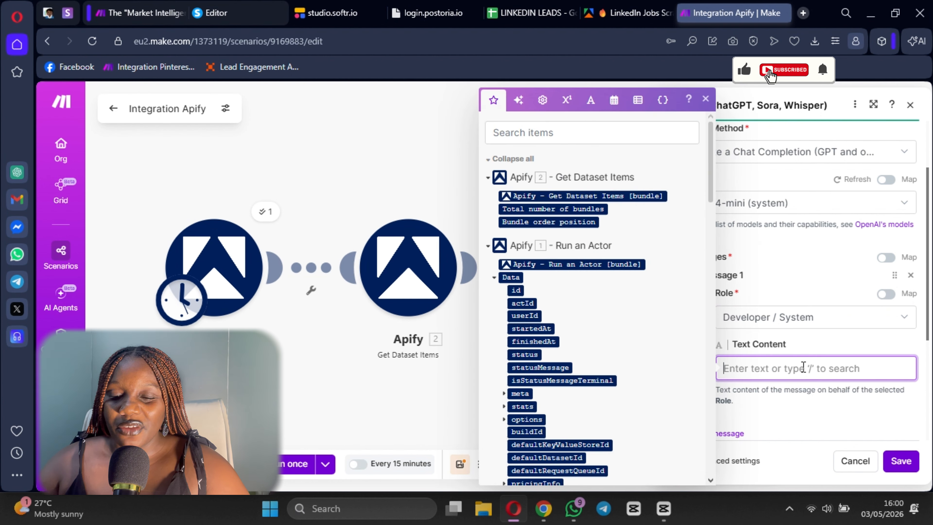
pyautogui.hotkey('ctrl', 'v')
# - Review the pasted prompt's extraction items, Job Description placeholder and JSON output format, and leave the text field
pyautogui.scroll(5, 785, 253)
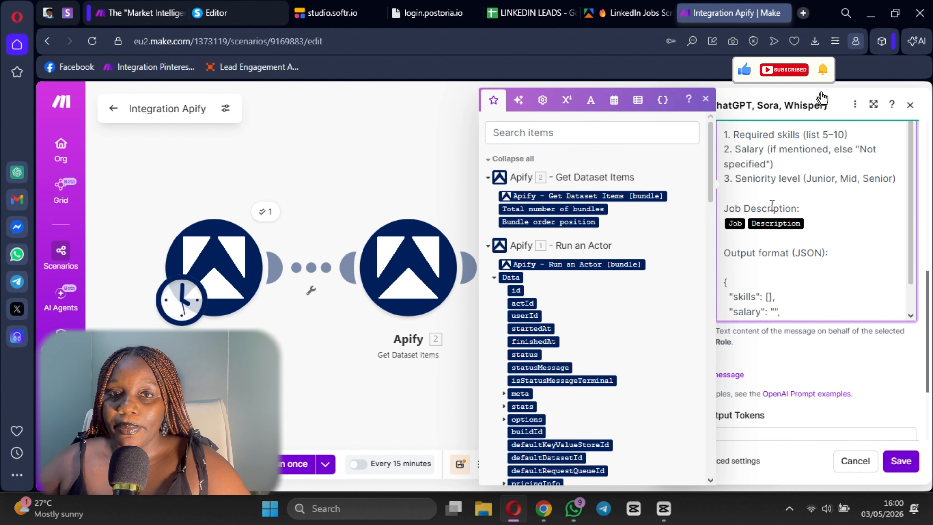
pyautogui.scroll(-1, 785, 253)
pyautogui.scroll(5, 790, 265)
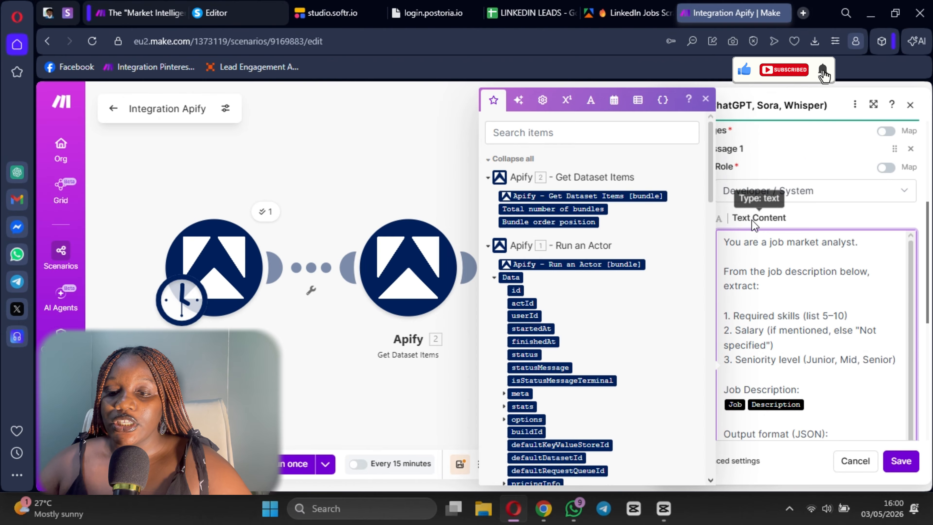
pyautogui.scroll(1, 807, 294)
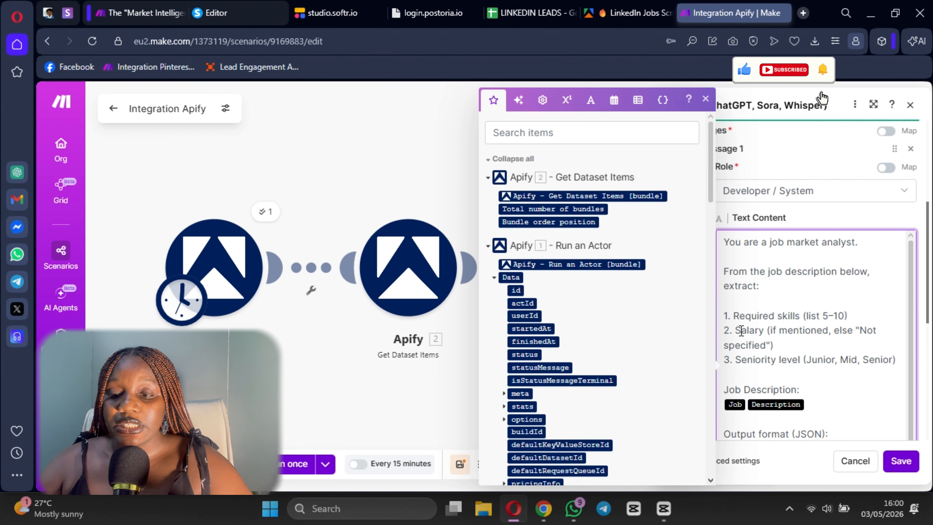
pyautogui.scroll(-5, 742, 331)
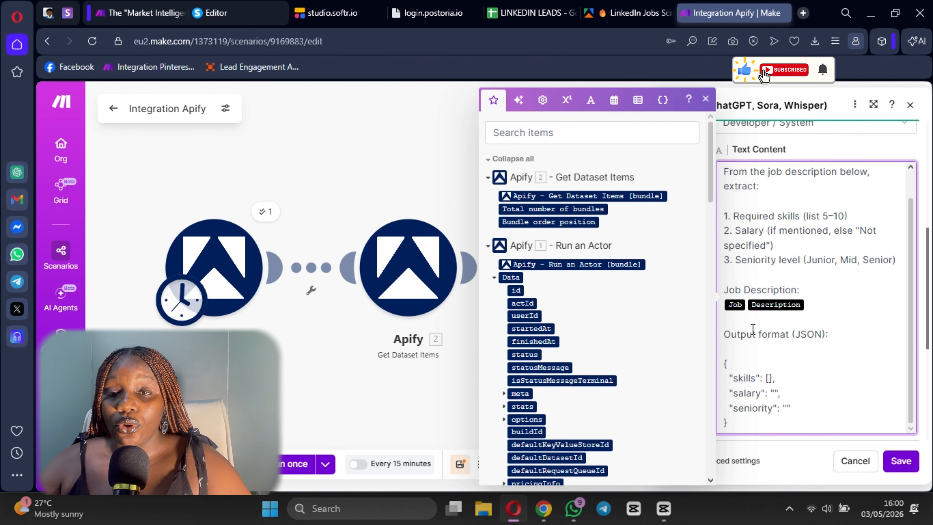
pyautogui.scroll(-2, 764, 330)
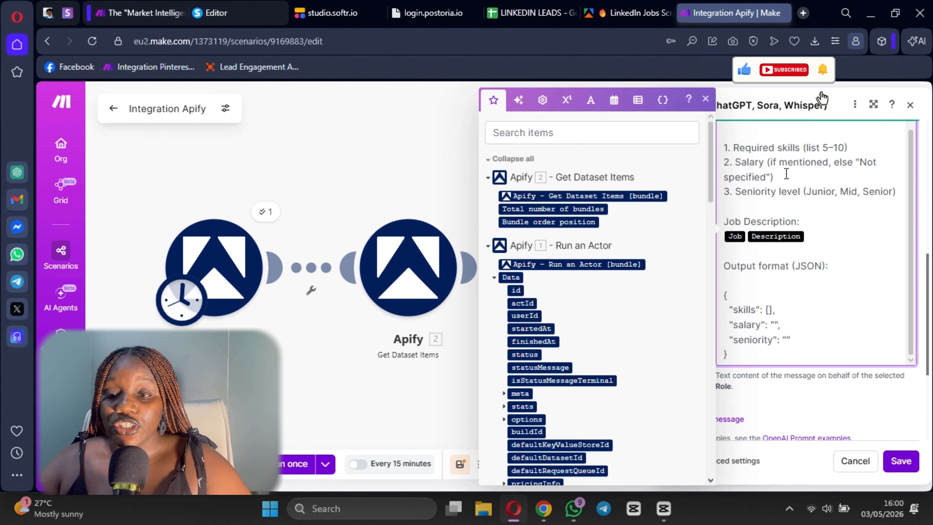
pyautogui.scroll(1, 813, 236)
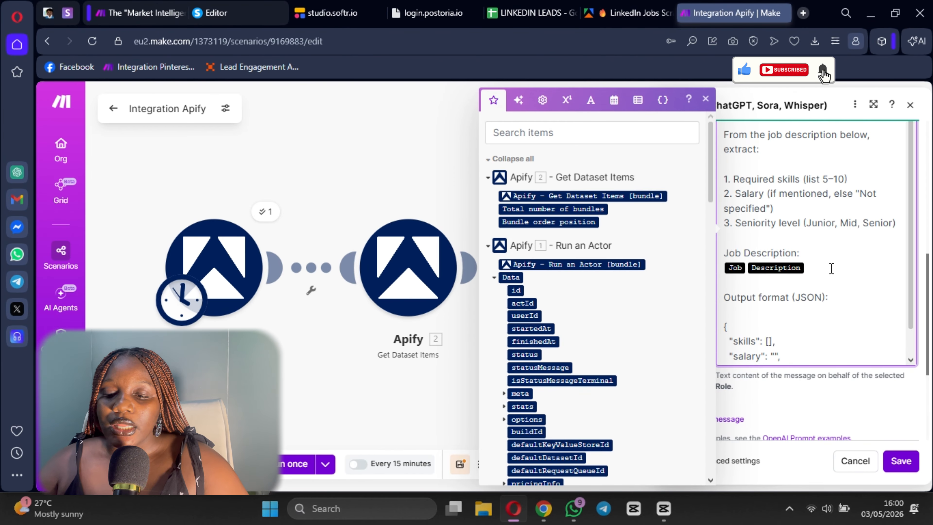
pyautogui.click(803, 375)
pyautogui.scroll(-5, 756, 347)
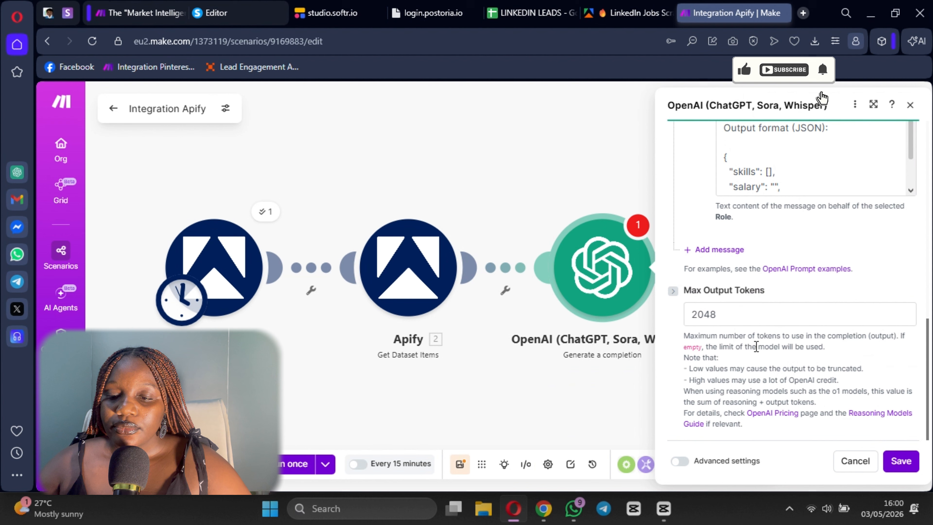
# - Add a second message with the User role and check which items can be mapped into its Text Content
pyautogui.click(716, 254)
pyautogui.click(743, 344)
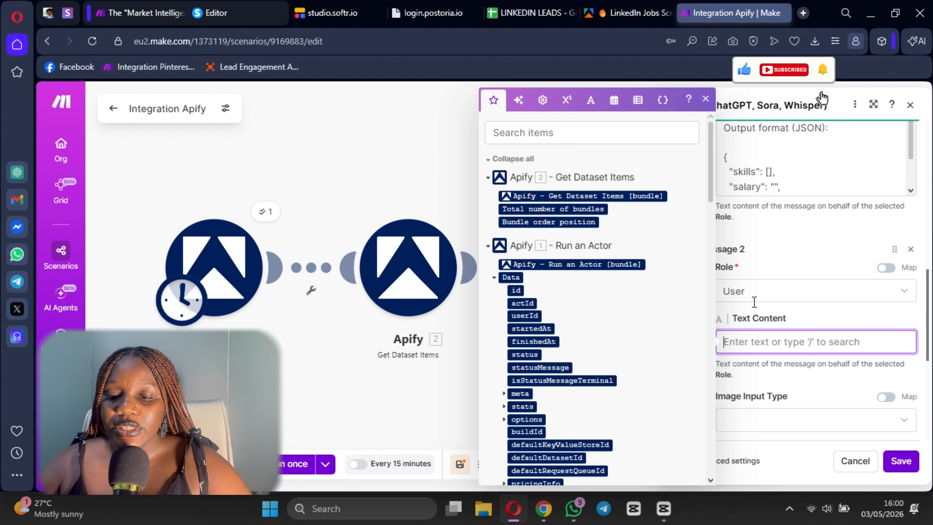
pyautogui.scroll(-5, 808, 294)
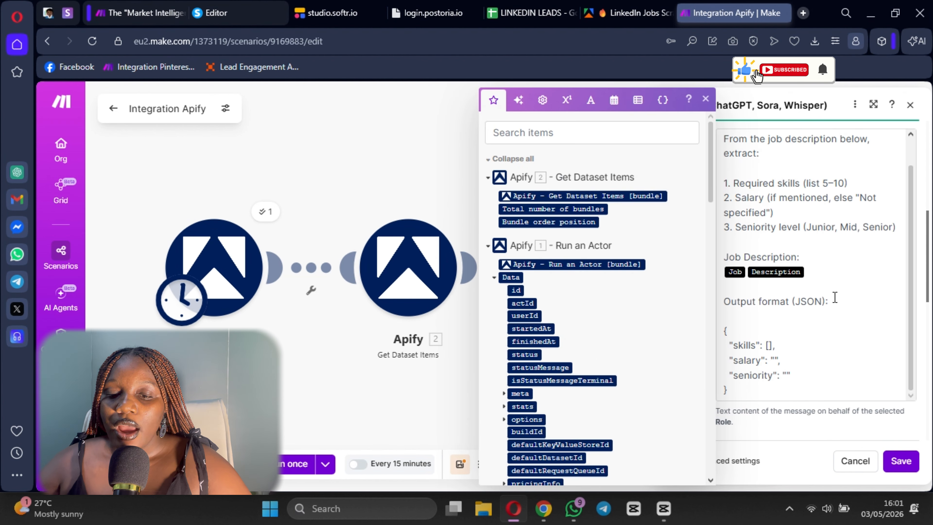
pyautogui.scroll(-5, 588, 331)
pyautogui.scroll(5, 566, 322)
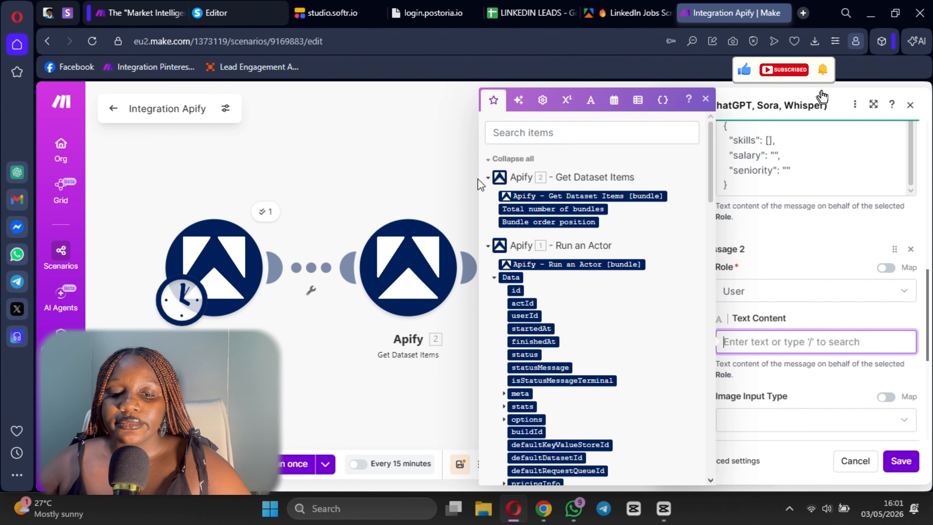
pyautogui.click(449, 144)
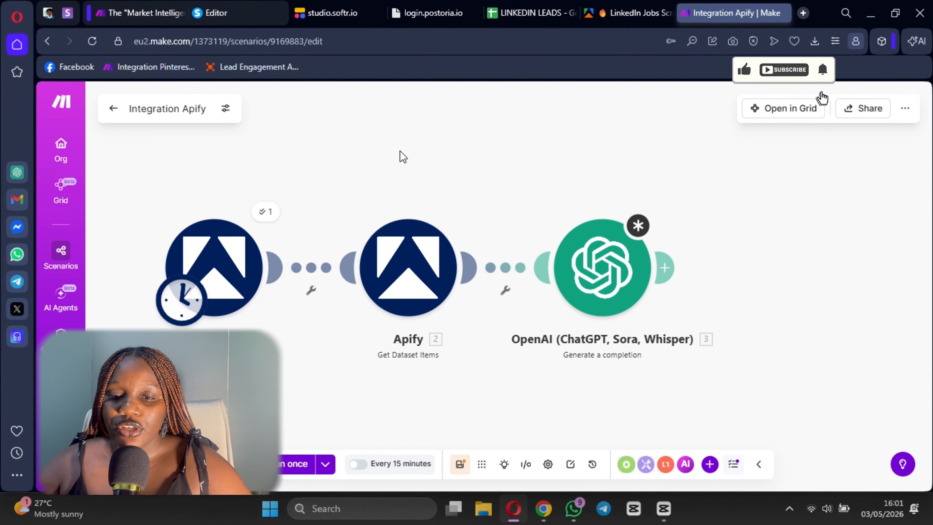
# - Switch to Apify Console, open the most recent dataset in Storage and copy its dataset ID
pyautogui.click(637, 14)
pyautogui.scroll(-5, 77, 307)
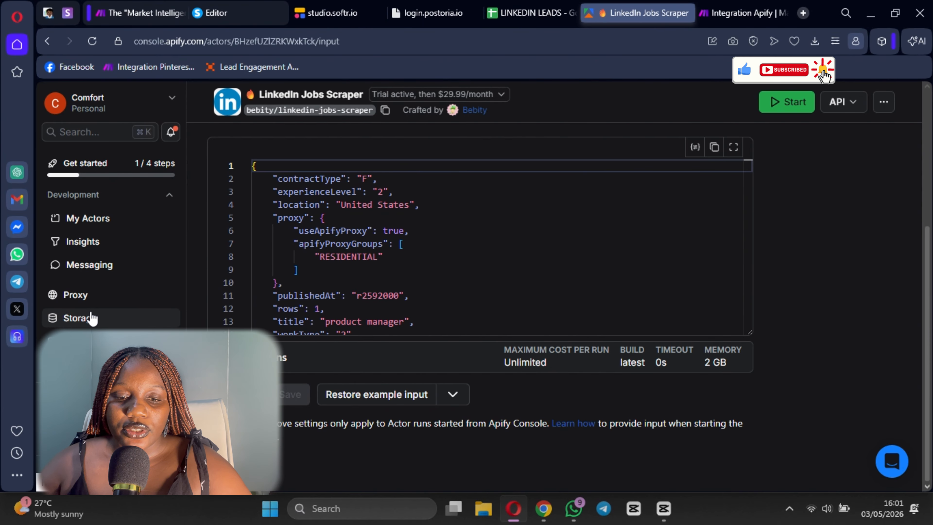
pyautogui.click(85, 317)
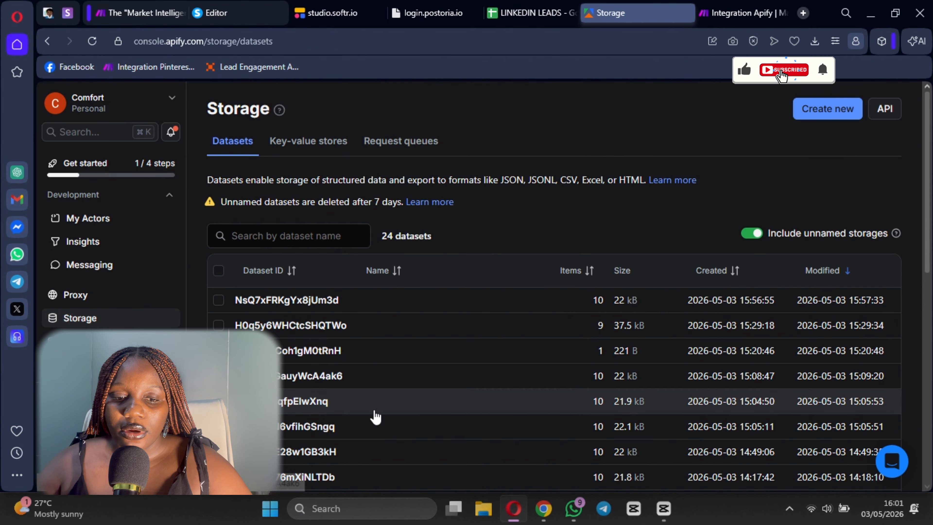
pyautogui.click(310, 300)
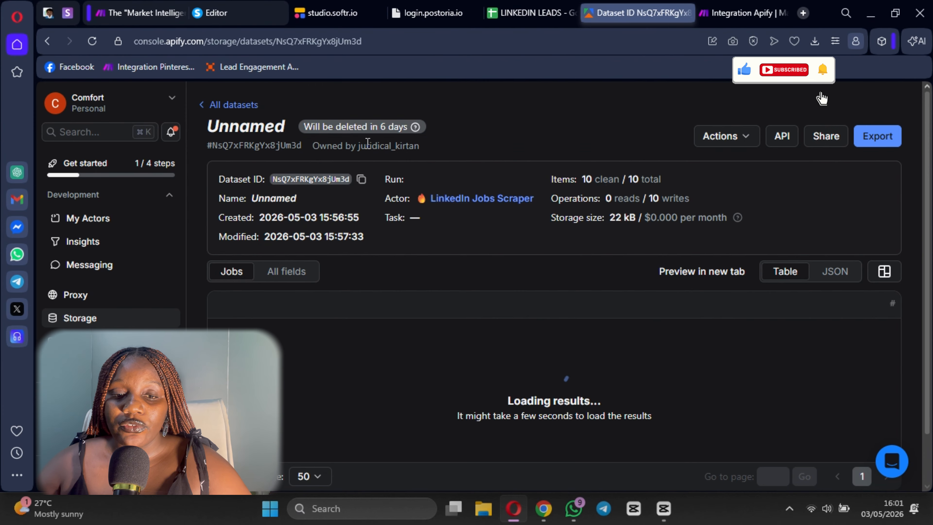
pyautogui.click(361, 179)
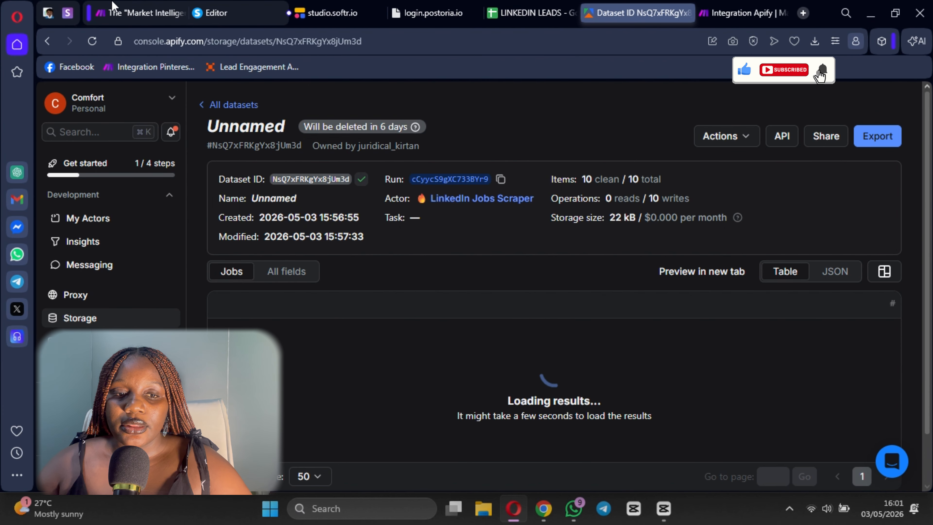
# - Back in the Integration Apify scenario, run only the Get Dataset Items module with dataset ID NsQ7xFRKgYx8jUm3d
pyautogui.click(111, 9)
pyautogui.click(739, 13)
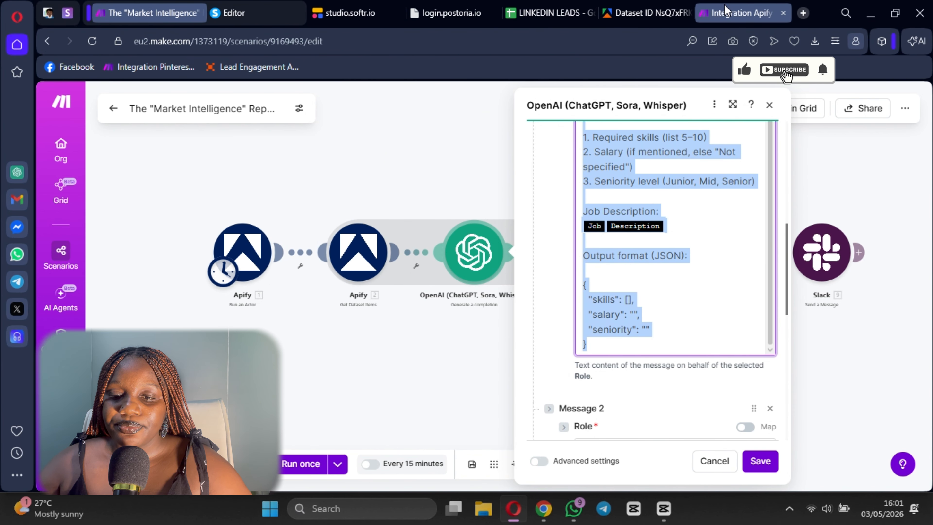
pyautogui.rightClick(428, 275)
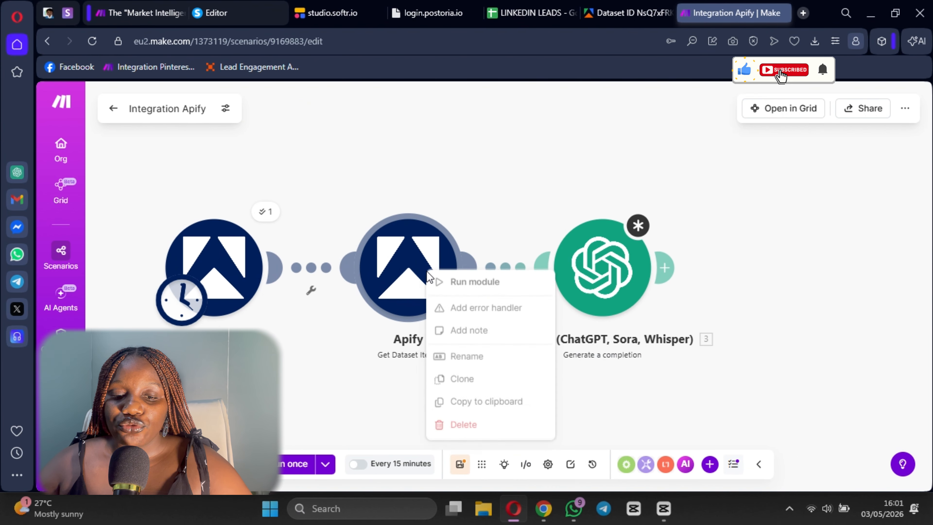
pyautogui.click(494, 284)
pyautogui.click(558, 339)
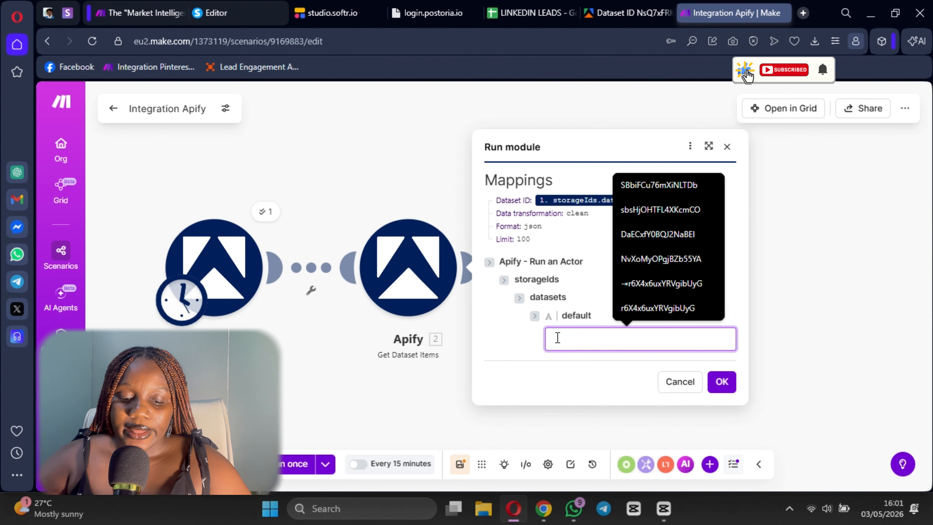
pyautogui.hotkey('ctrl', 'v')
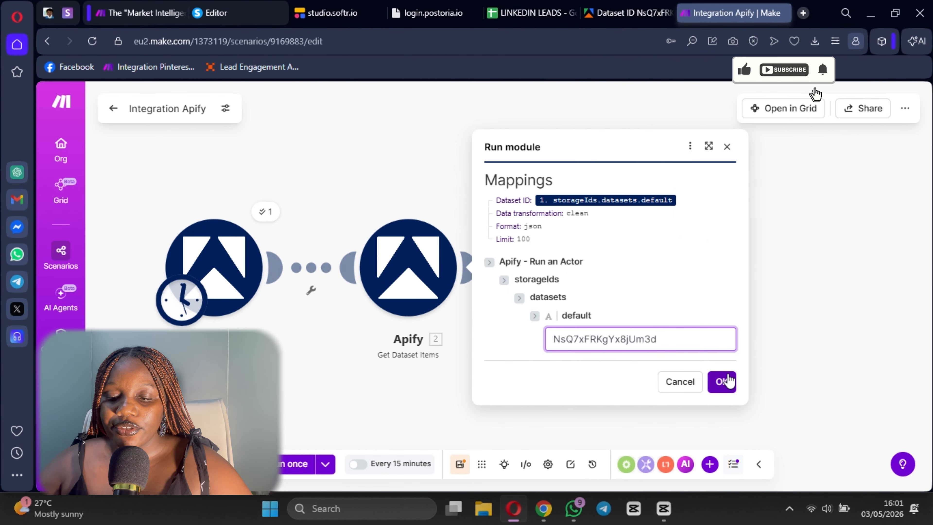
pyautogui.click(722, 382)
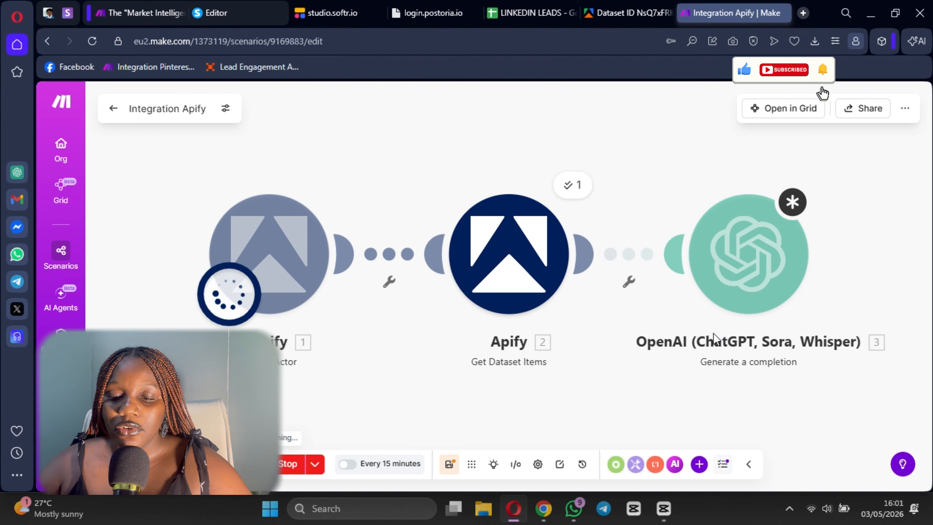
pyautogui.scroll(-10, 720, 327)
pyautogui.click(573, 396)
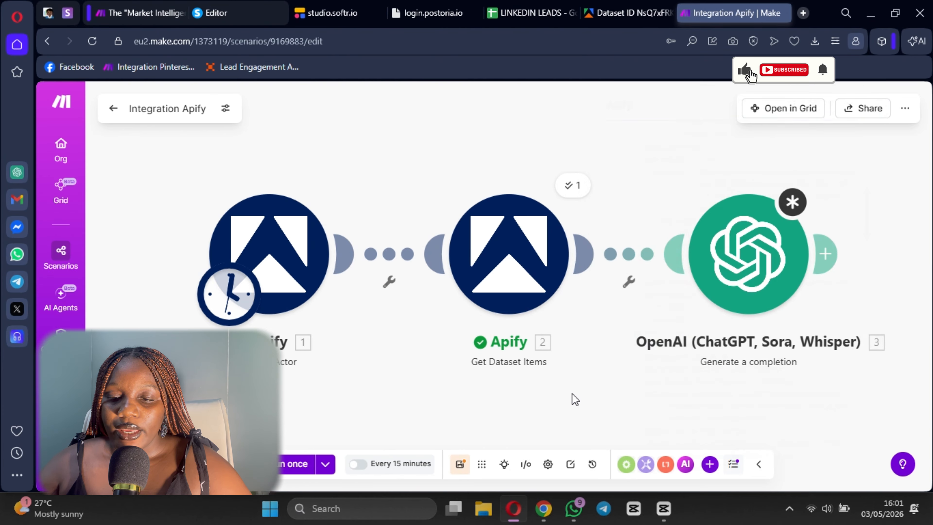
# - Reopen the OpenAI module, look for dataset item fields to map into Message 2's Text Content, and close it without saving
pyautogui.click(721, 287)
pyautogui.scroll(-8, 525, 362)
pyautogui.scroll(-5, 525, 361)
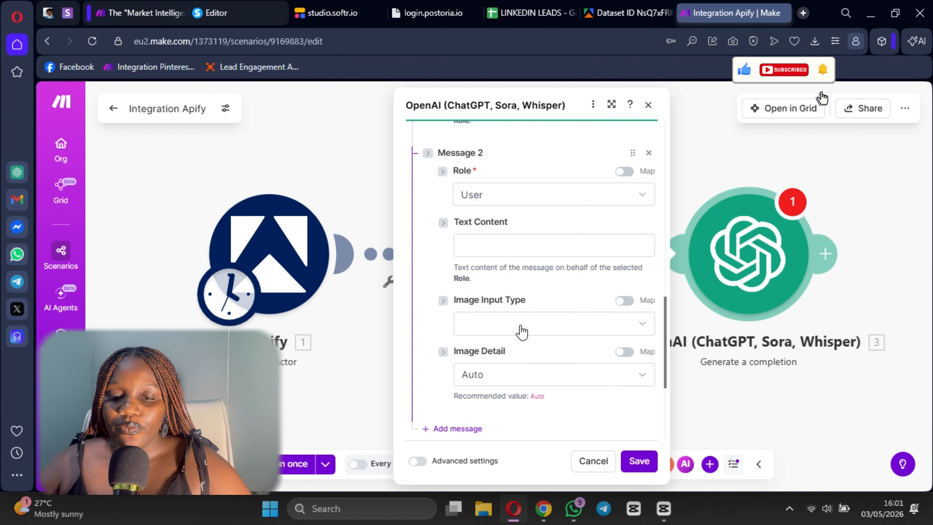
pyautogui.click(580, 245)
pyautogui.scroll(-5, 729, 342)
pyautogui.scroll(-8, 729, 342)
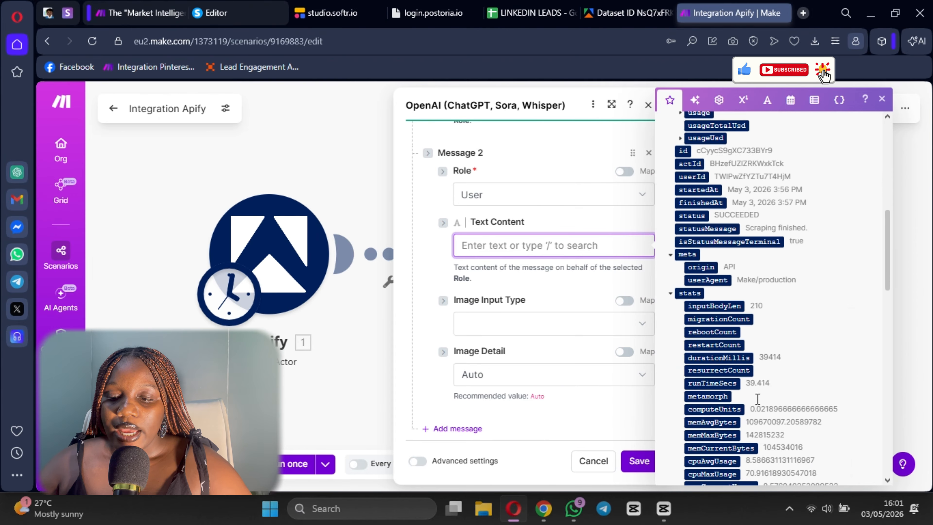
pyautogui.scroll(10, 756, 386)
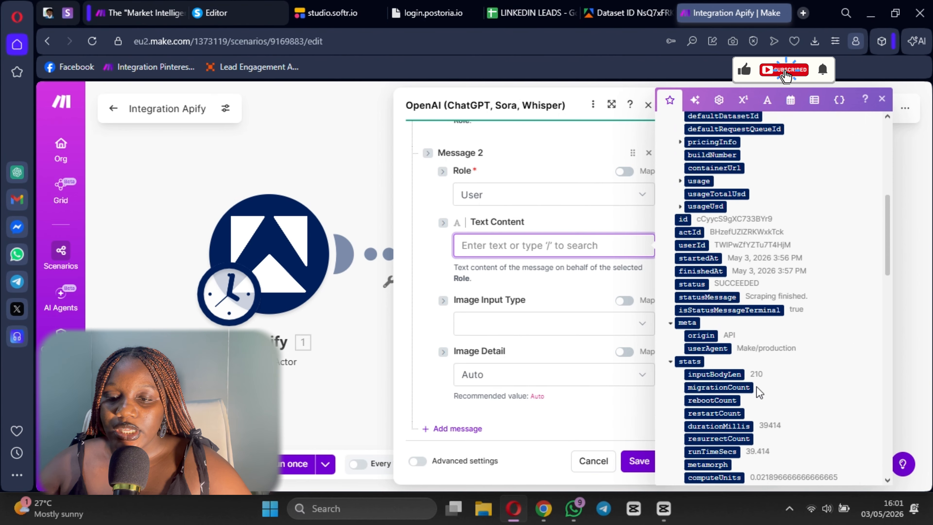
pyautogui.click(329, 174)
pyautogui.click(746, 269)
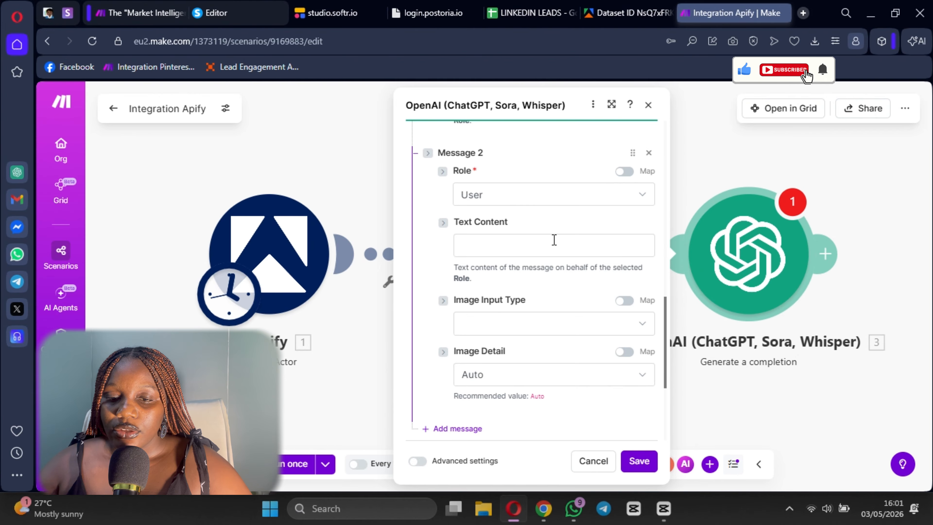
pyautogui.scroll(10, 554, 240)
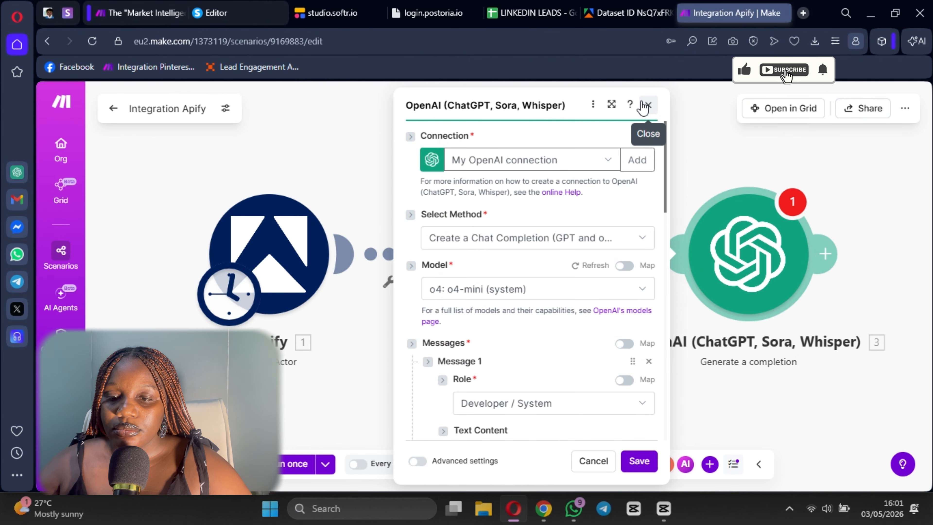
pyautogui.click(648, 105)
# - Reopen the OpenAI module and select o4-mini (system) as the chat completion model
pyautogui.click(771, 243)
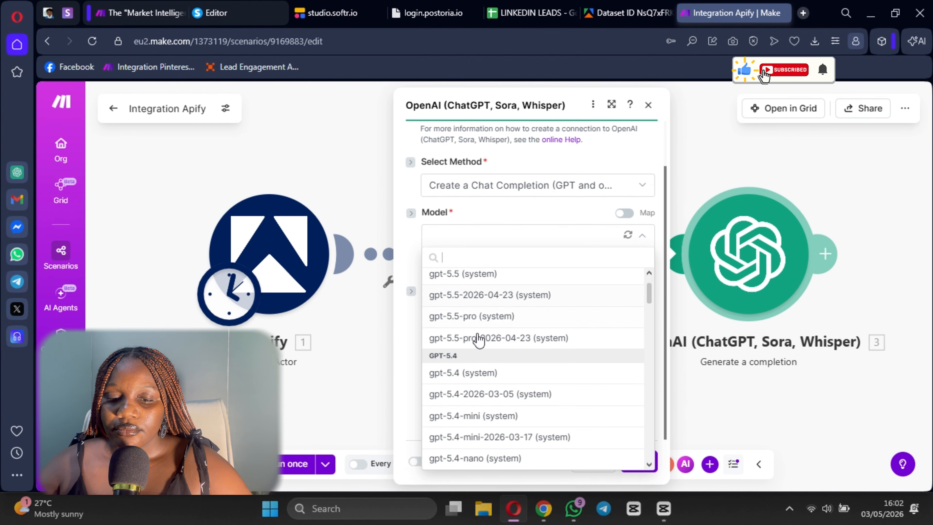
pyautogui.scroll(-4, 477, 341)
pyautogui.scroll(-8, 478, 402)
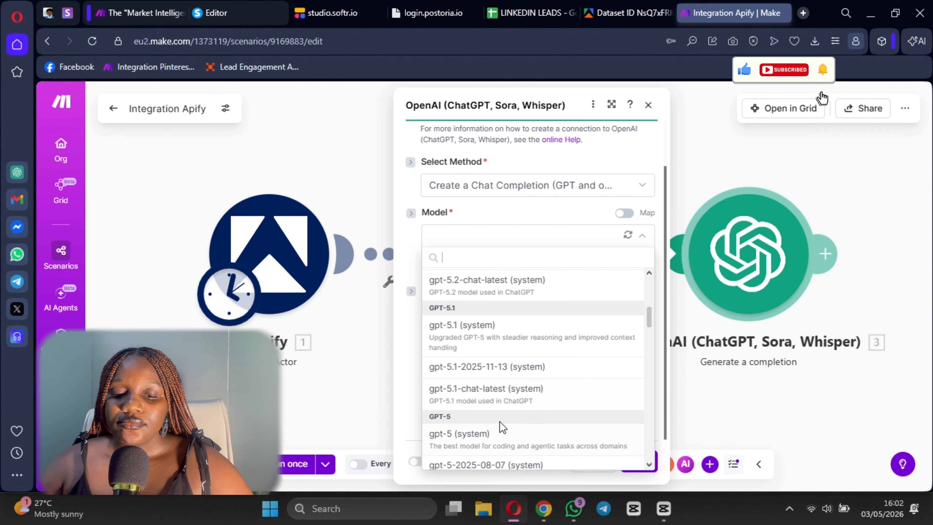
pyautogui.click(477, 408)
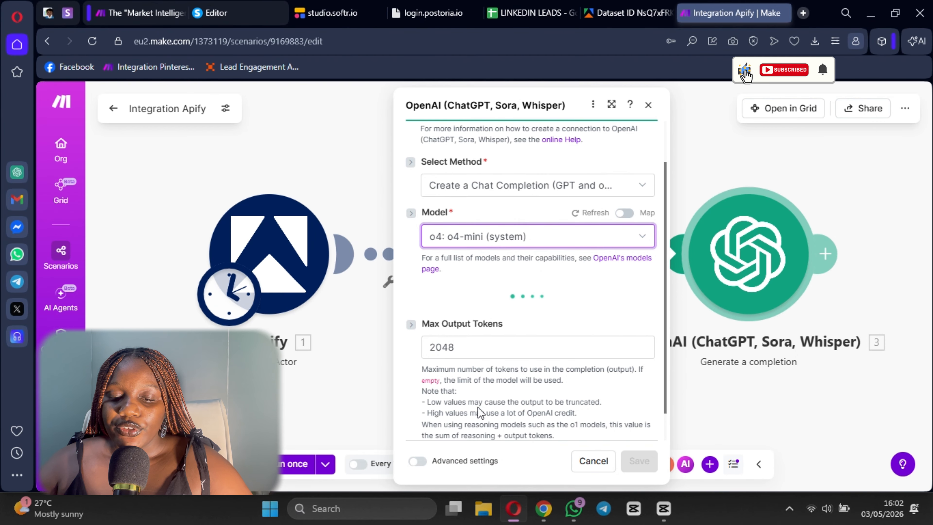
pyautogui.scroll(-2, 475, 242)
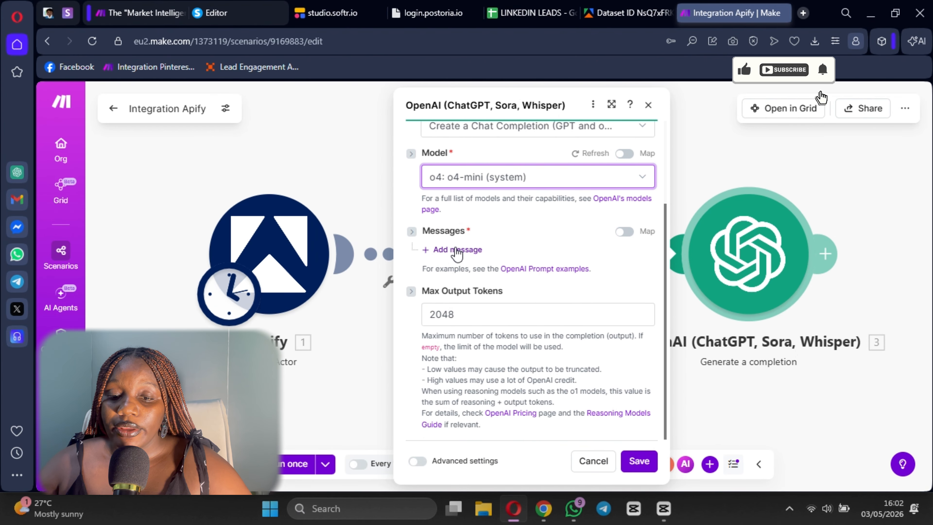
# - Add two messages to the completion and find the Get Dataset Items fields for Message 2's Text Content
pyautogui.click(464, 251)
pyautogui.scroll(-3, 472, 294)
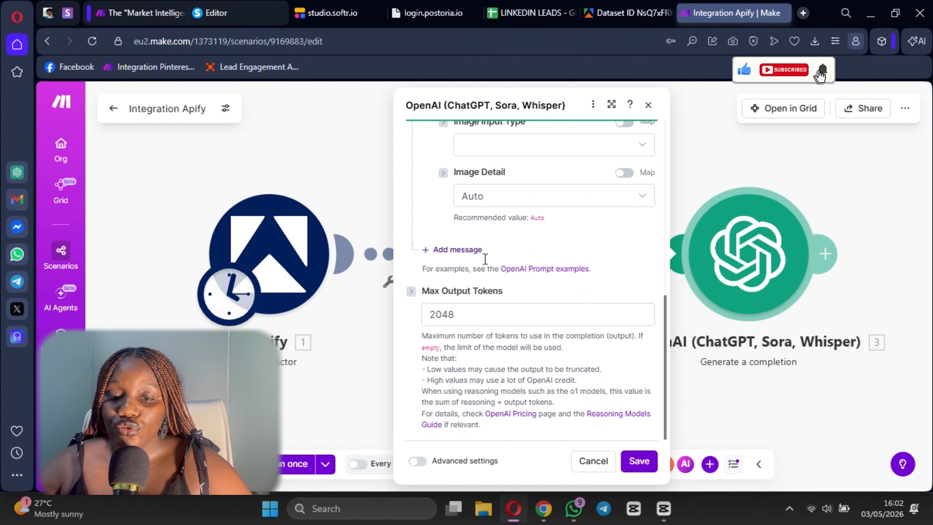
pyautogui.click(460, 251)
pyautogui.click(485, 347)
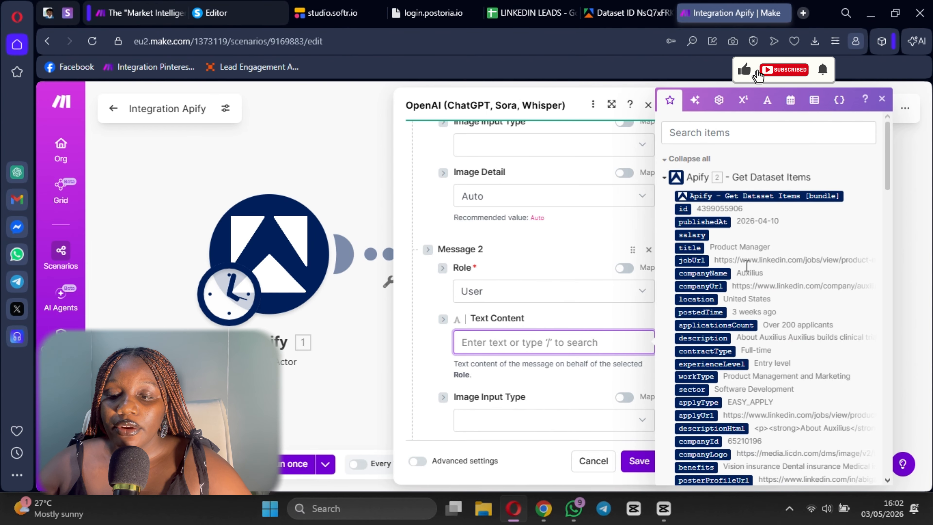
pyautogui.scroll(-2, 715, 253)
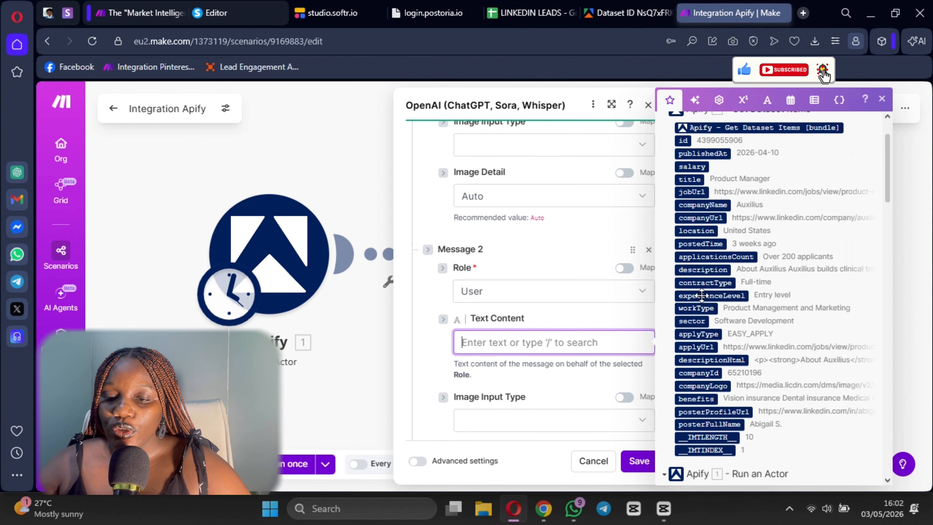
# - Try mapping descriptionHtml into Message 2's Text Content and remove it again
pyautogui.click(715, 360)
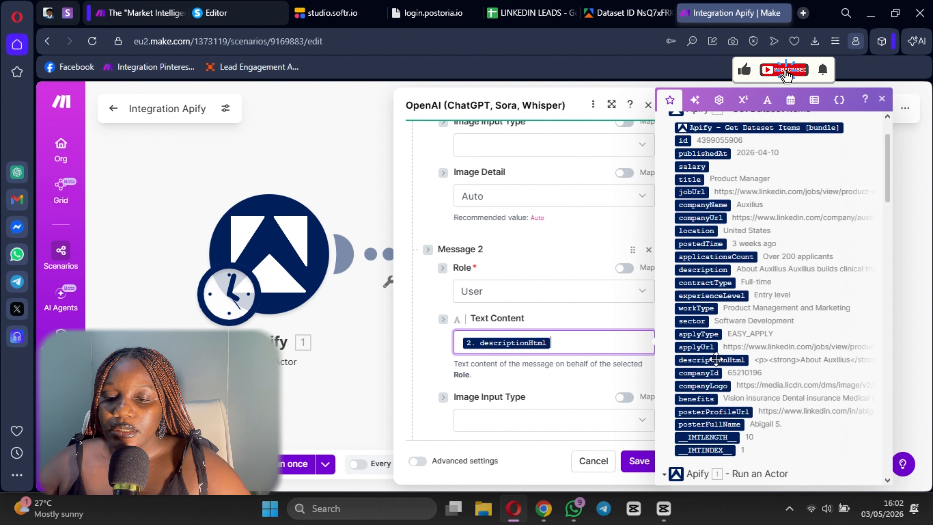
pyautogui.scroll(-3, 760, 423)
pyautogui.scroll(3, 735, 331)
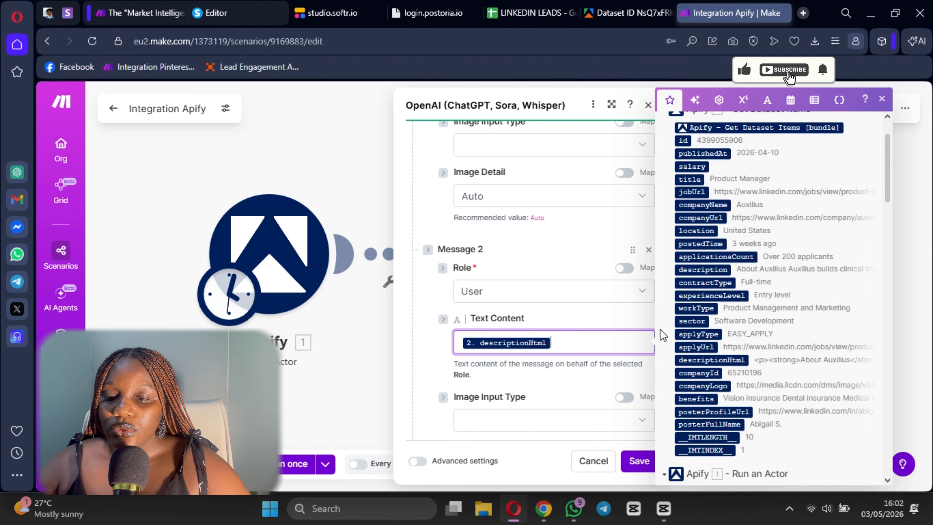
pyautogui.press('BackSpace')
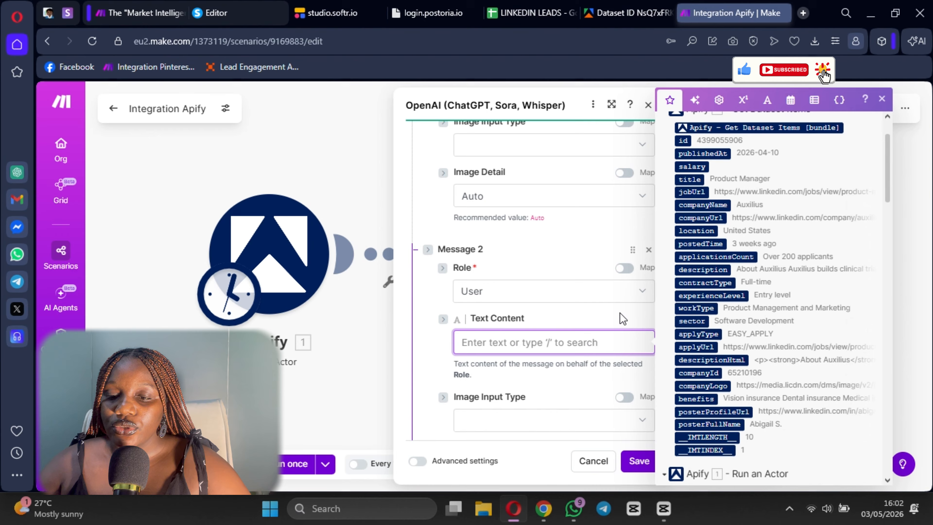
# - Map the dataset item's description into Message 2's Text Content and copy the selected Message 1 prompt again from the "Market Intelligence" scenario
pyautogui.click(703, 270)
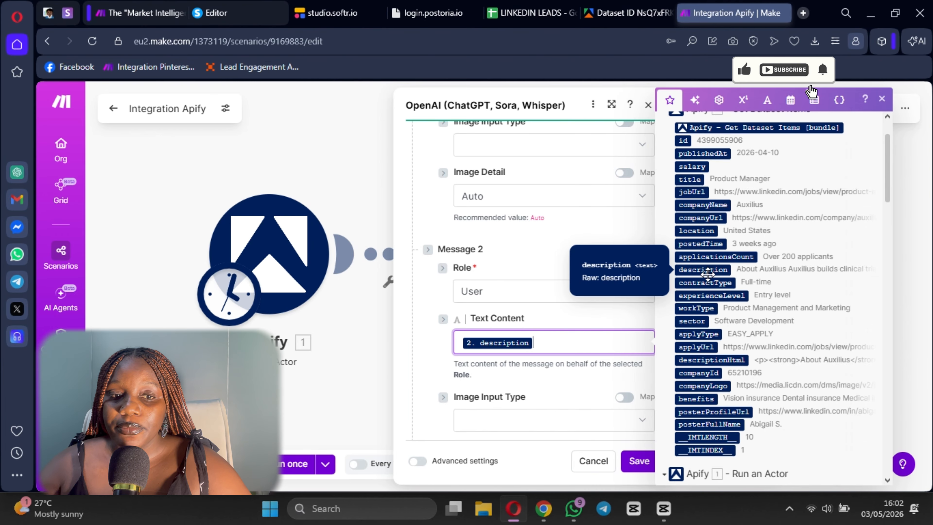
pyautogui.click(139, 12)
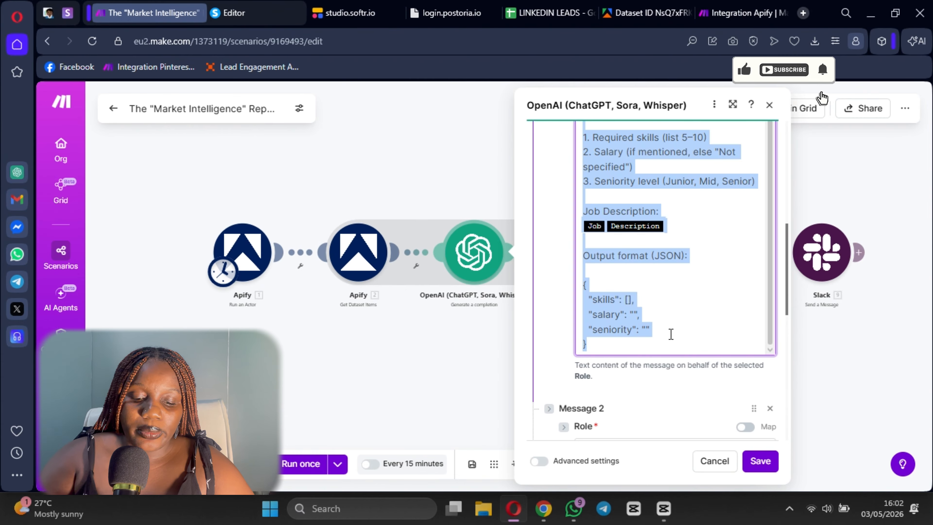
pyautogui.click(738, 12)
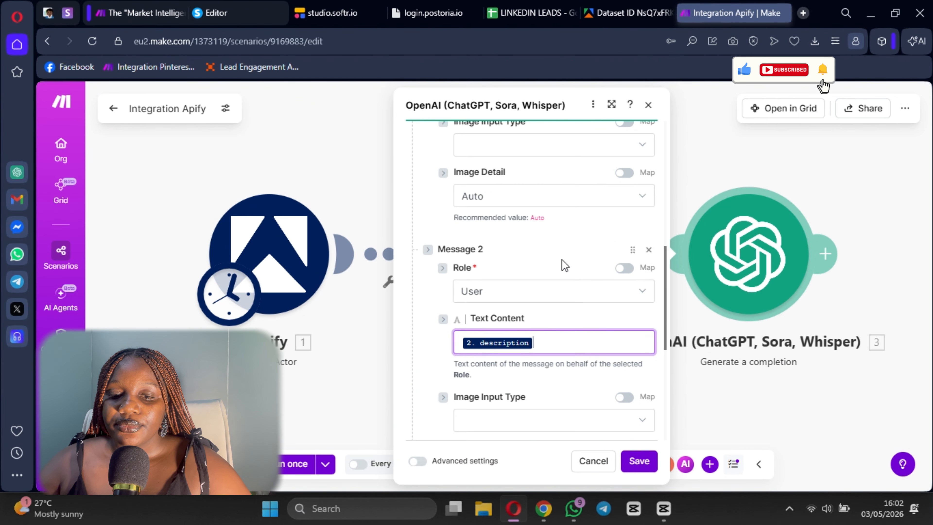
# - Set Message 1's role to Developer / System
pyautogui.scroll(5, 516, 232)
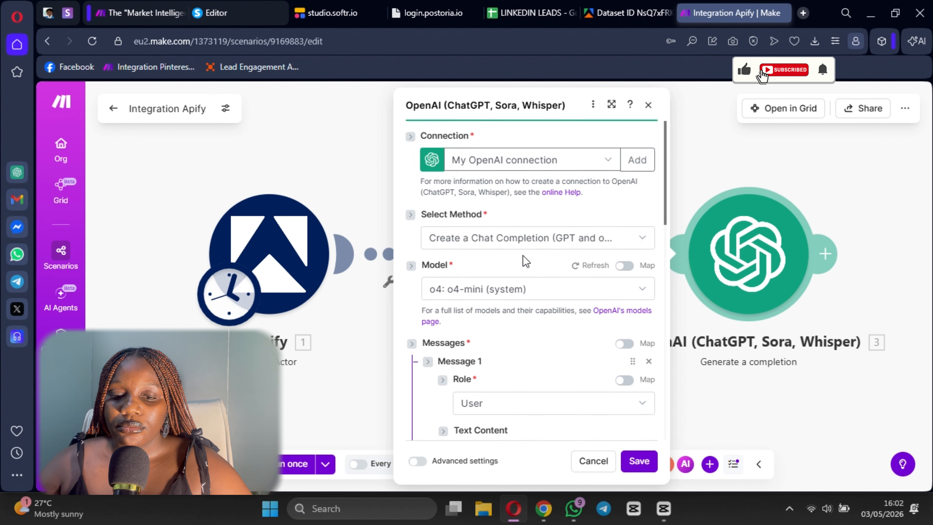
pyautogui.scroll(-7, 523, 255)
pyautogui.scroll(-3, 556, 336)
pyautogui.scroll(5, 515, 256)
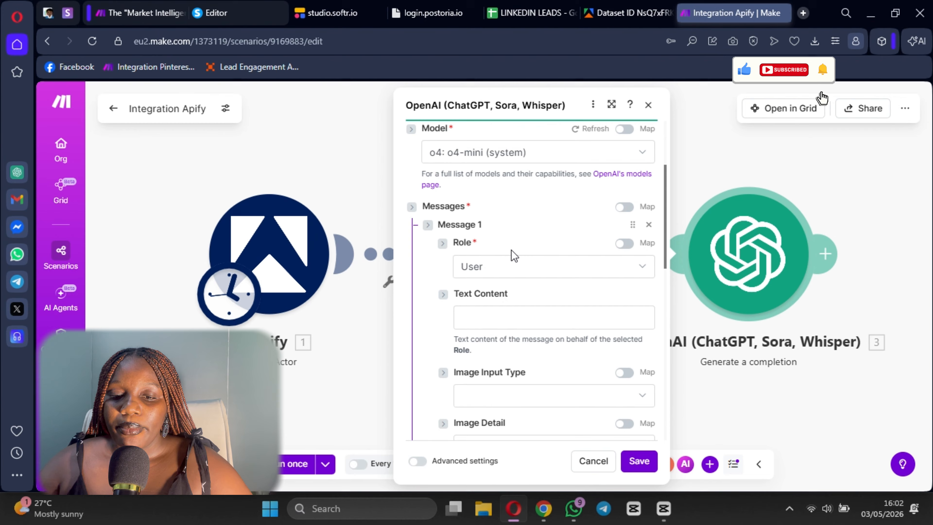
pyautogui.click(508, 283)
pyautogui.click(522, 327)
# - Paste the copied job market analyst prompt into Message 1's Text Content, above the User message
pyautogui.scroll(-3, 489, 220)
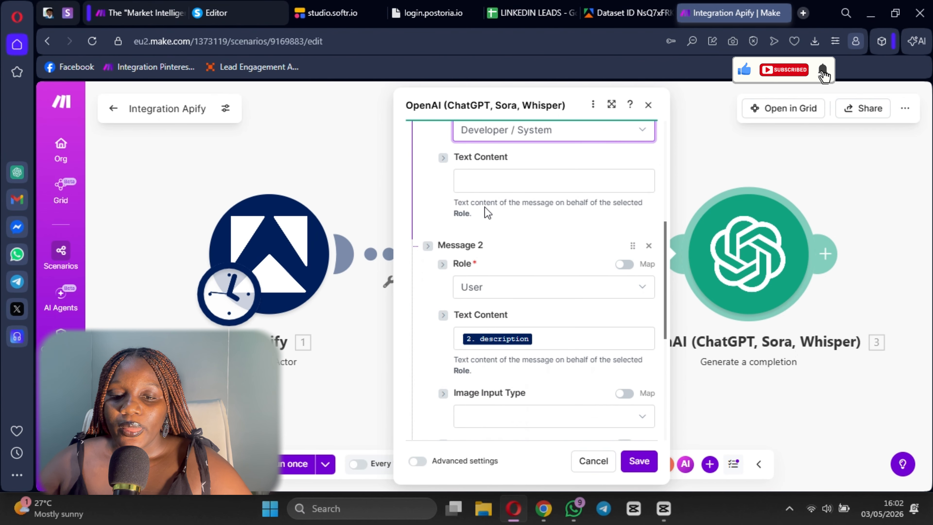
pyautogui.click(486, 180)
pyautogui.hotkey('ctrl', 'v')
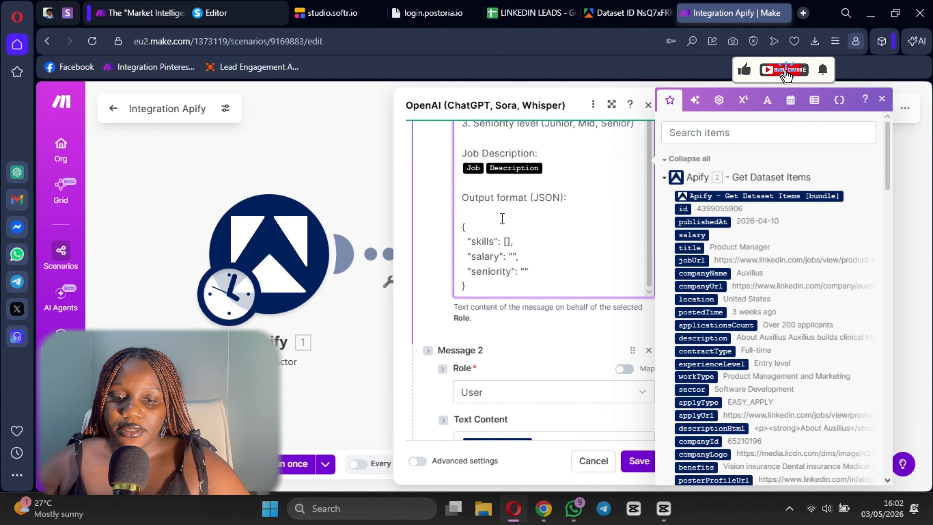
# - Copy the "Job Description:" label from Message 1's prompt and paste it before the mapped description in Message 2's Text Content
pyautogui.click(519, 323)
pyautogui.scroll(4, 519, 323)
pyautogui.tripleClick(518, 289)
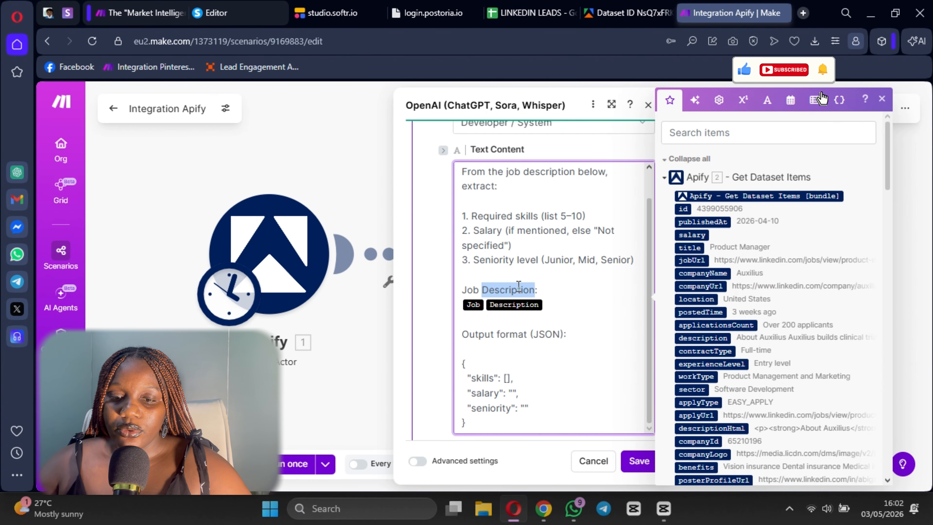
pyautogui.write('c')
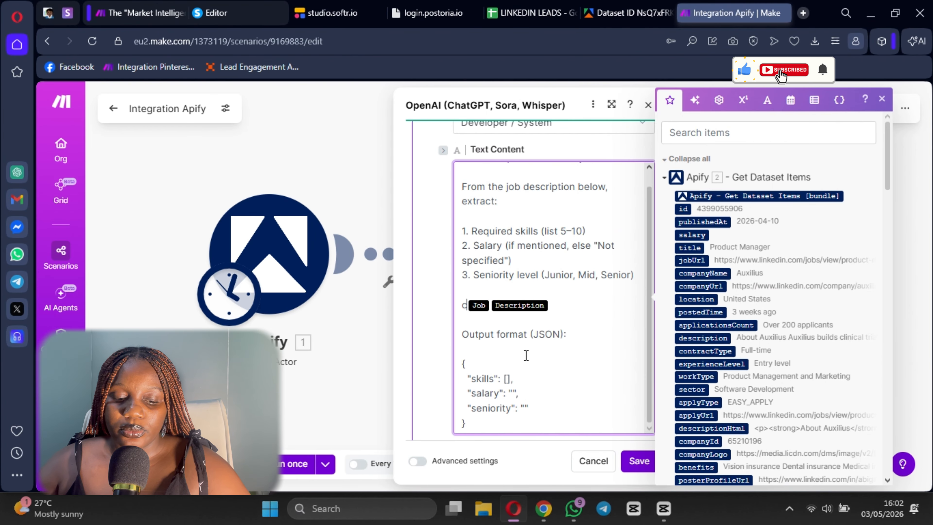
pyautogui.hotkey('ctrl', 'z')
pyautogui.tripleClick(502, 289)
pyautogui.hotkey('ctrl', 'c')
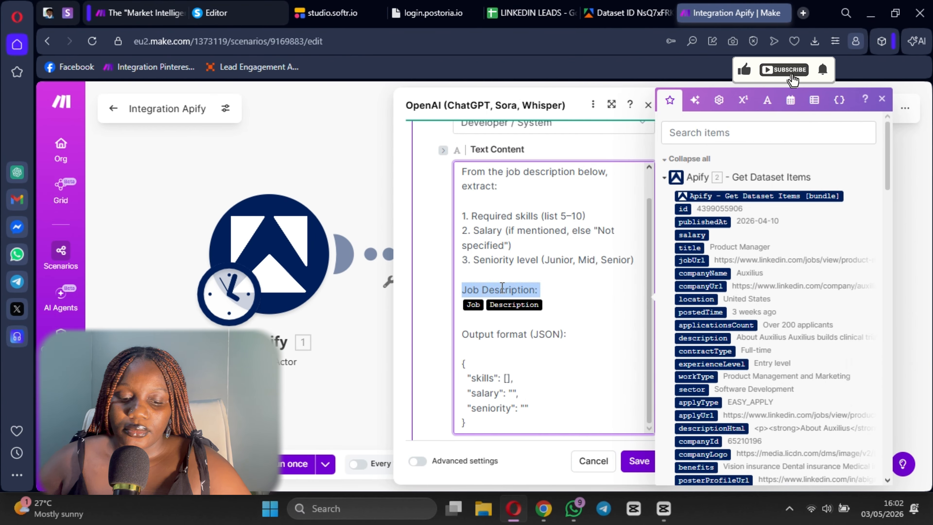
pyautogui.scroll(-5, 531, 284)
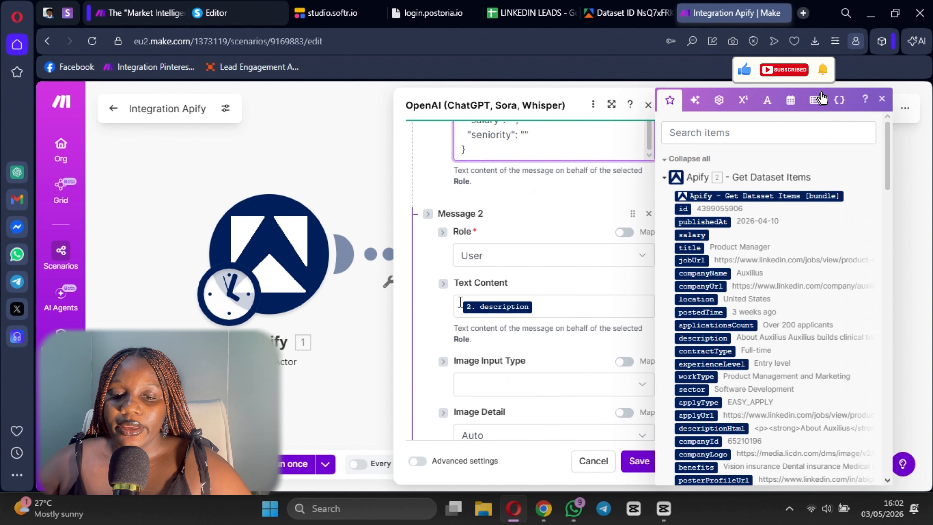
pyautogui.click(462, 303)
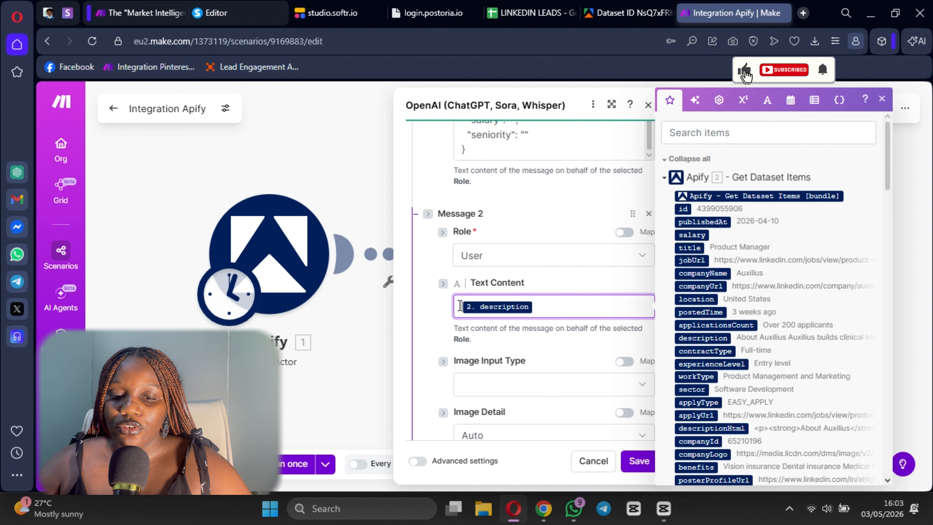
pyautogui.hotkey('ctrl', 'v')
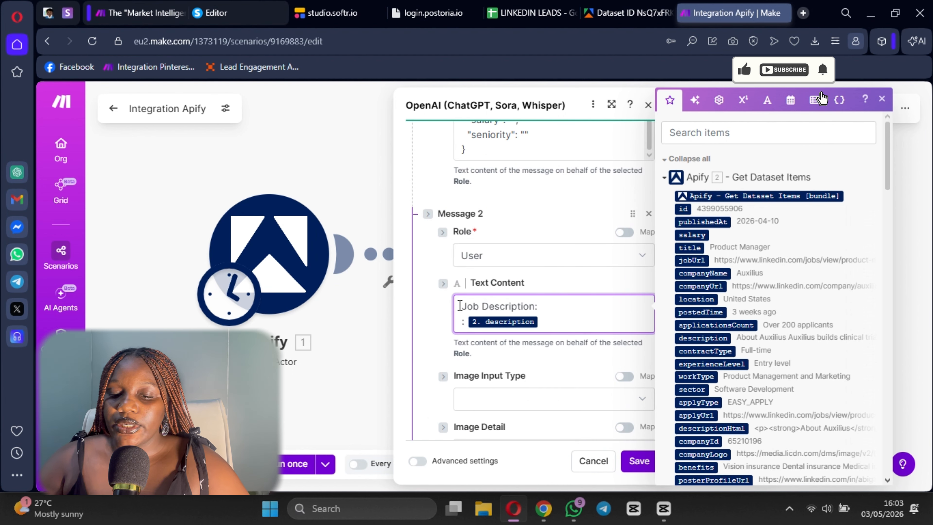
# - Clear everything after "Job Description:" in Message 2's Text Content and map the dataset item's description directly behind the label
pyautogui.press('BackSpace')
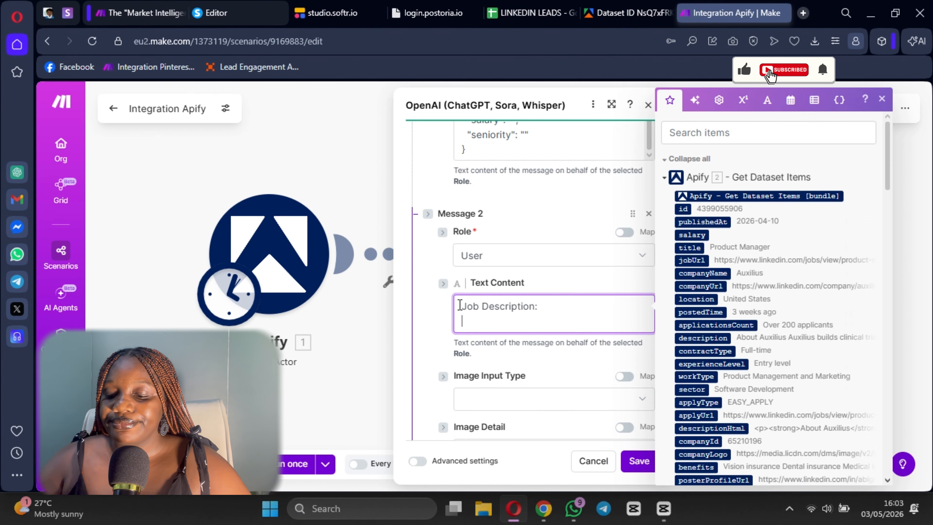
pyautogui.press('BackSpace')
pyautogui.scroll(-5, 736, 321)
pyautogui.scroll(5, 736, 321)
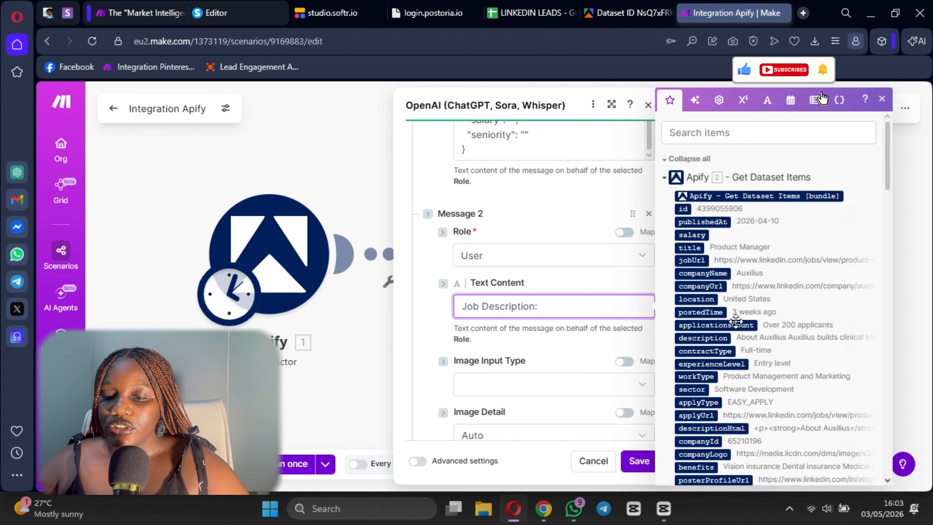
pyautogui.click(710, 338)
# - Check Message 1's prompt, save the OpenAI module settings and save the scenario
pyautogui.scroll(4, 569, 281)
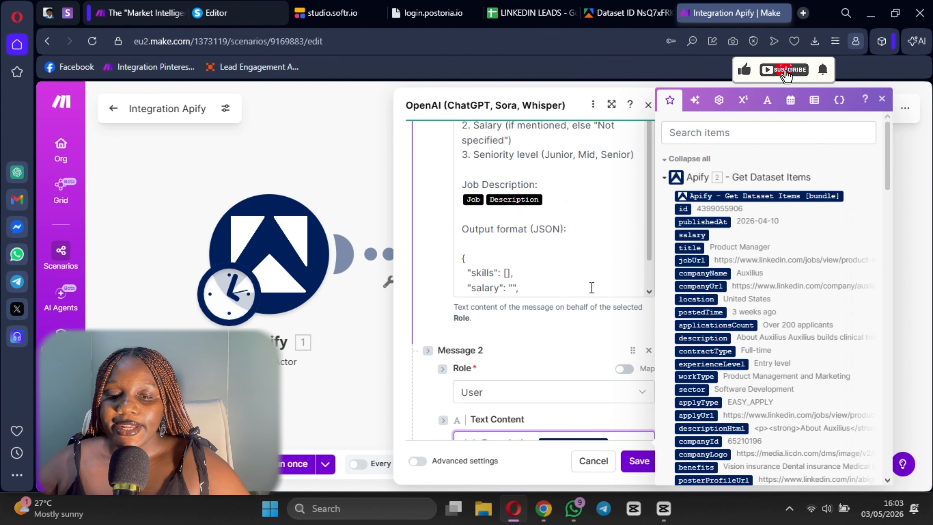
pyautogui.scroll(3, 592, 288)
pyautogui.scroll(-10, 588, 331)
pyautogui.click(641, 462)
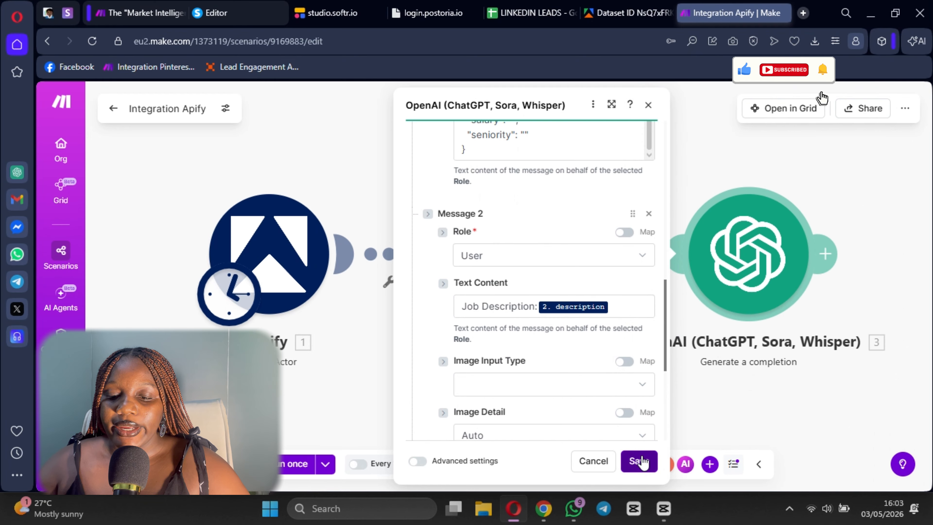
pyautogui.click(460, 464)
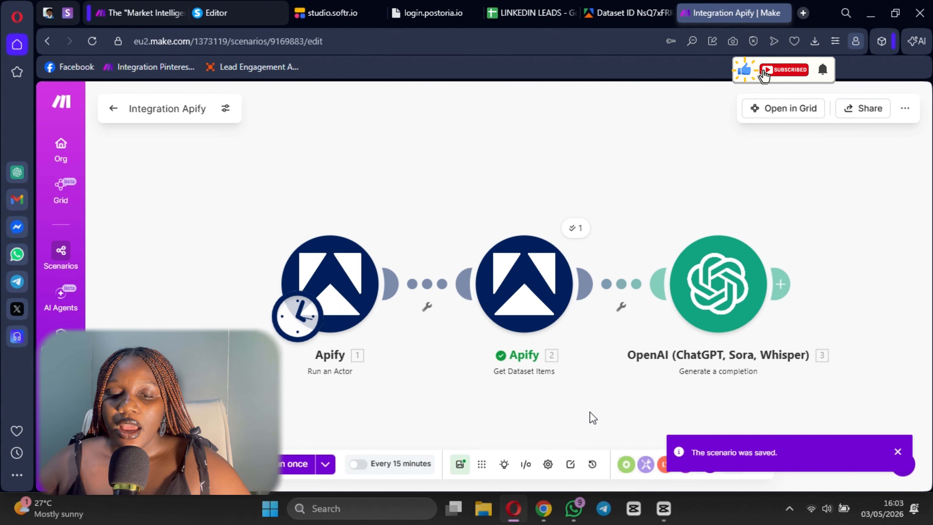
# - Review the scraped LinkedIn jobs and item details of the dataset in Apify, and return to the Integration Apify scenario in Make
pyautogui.moveTo(593, 418); pyautogui.dragTo(494, 369)
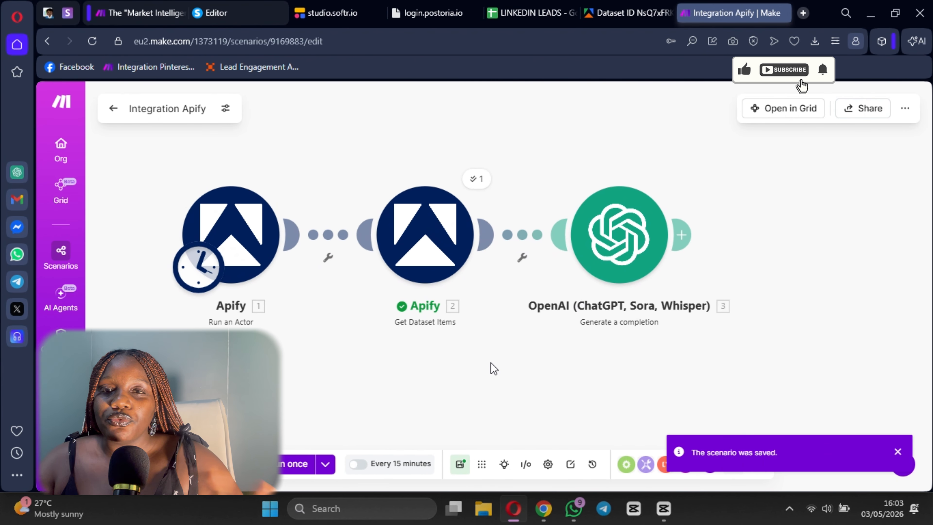
pyautogui.moveTo(417, 315); pyautogui.dragTo(443, 317)
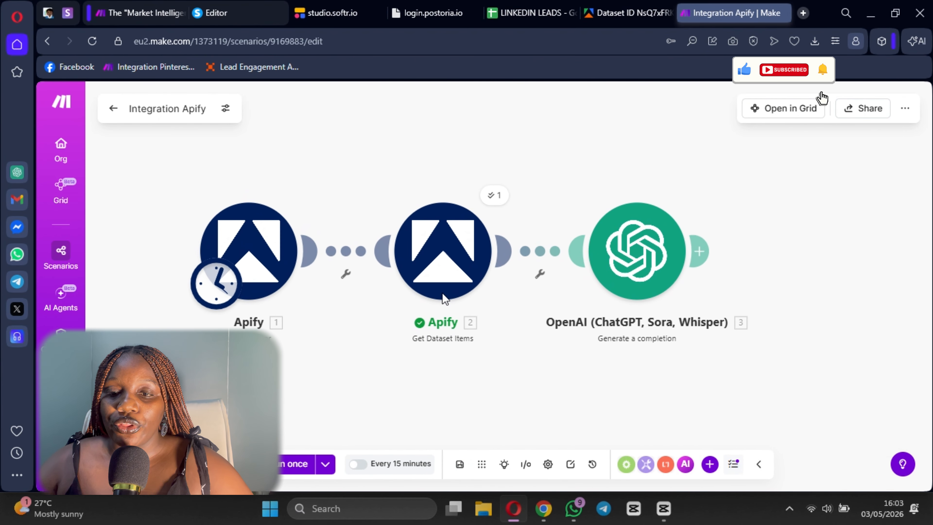
pyautogui.click(621, 5)
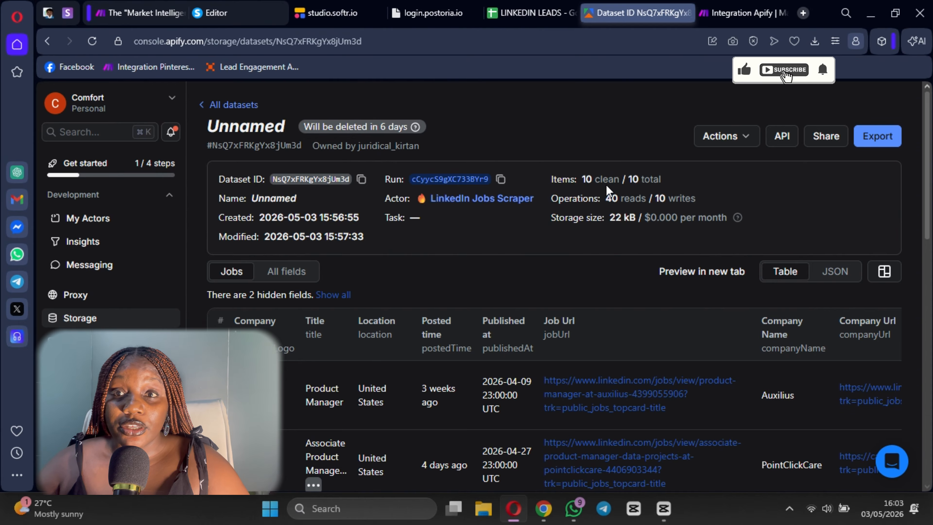
pyautogui.scroll(-10, 474, 279)
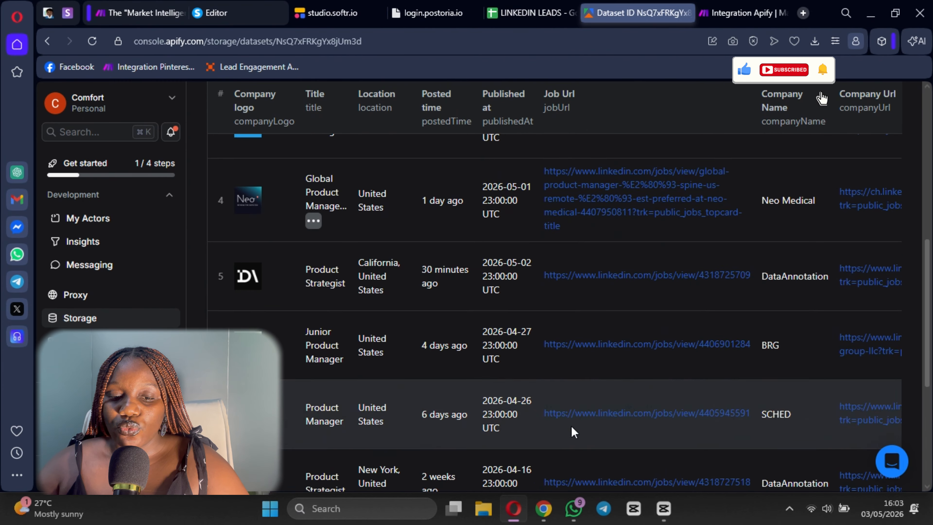
pyautogui.scroll(10, 571, 426)
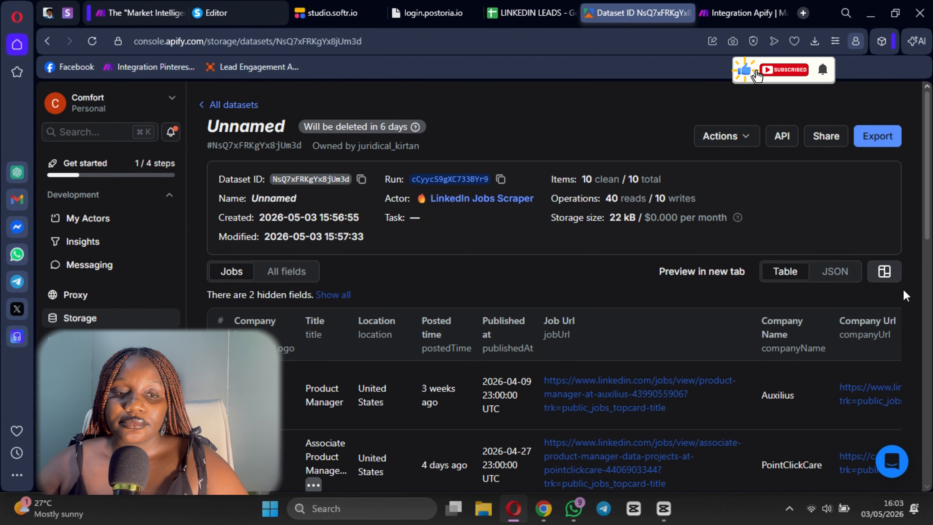
pyautogui.click(735, 13)
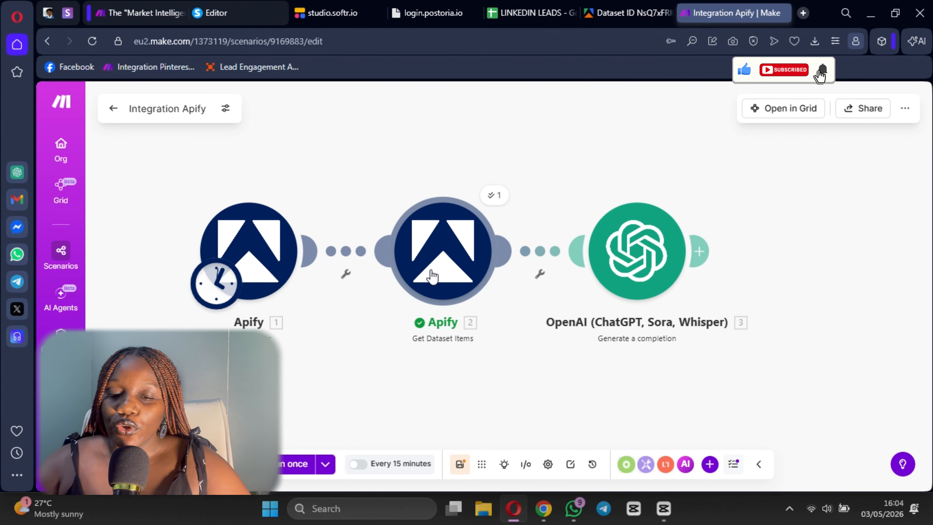
pyautogui.moveTo(531, 393); pyautogui.dragTo(477, 382)
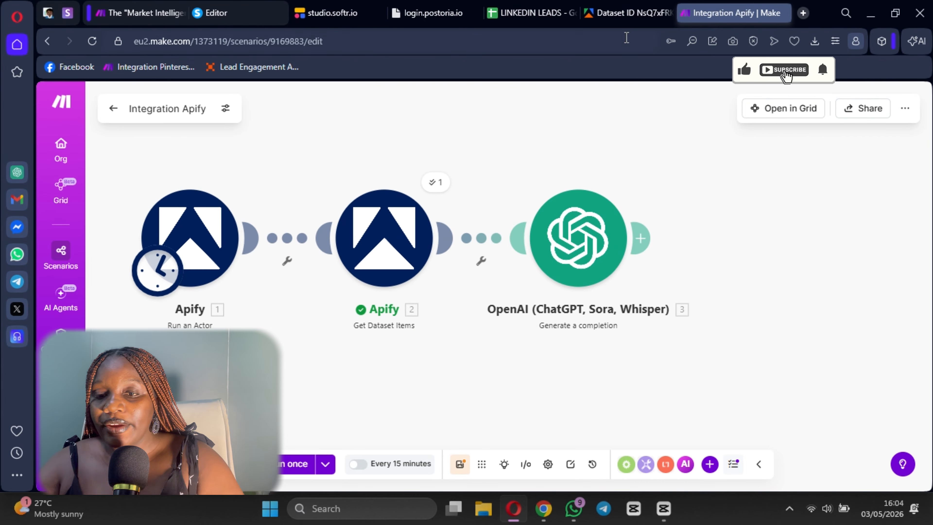
pyautogui.click(629, 13)
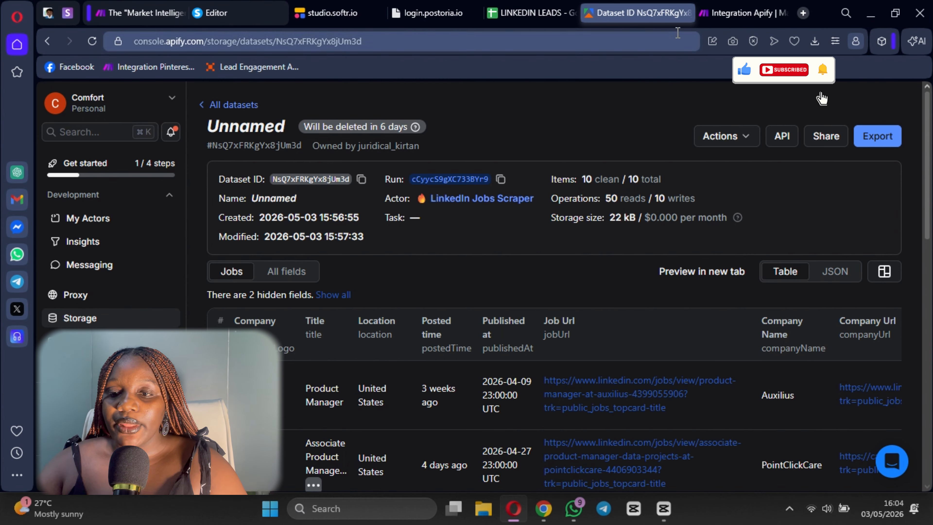
pyautogui.click(742, 13)
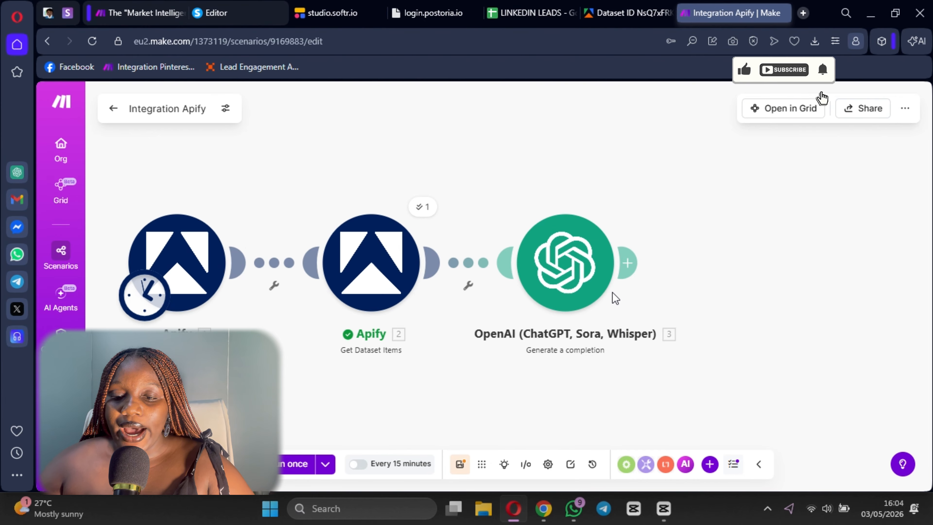
# - Add an Array aggregator after the OpenAI module, with Apify - Get Dataset Items [2] as its source module
pyautogui.click(631, 262)
pyautogui.click(632, 263)
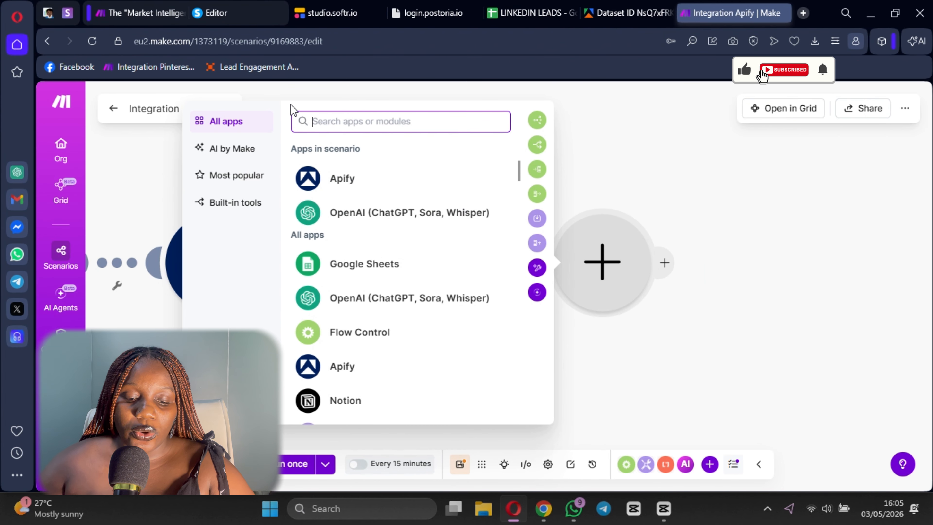
pyautogui.write('array agr')
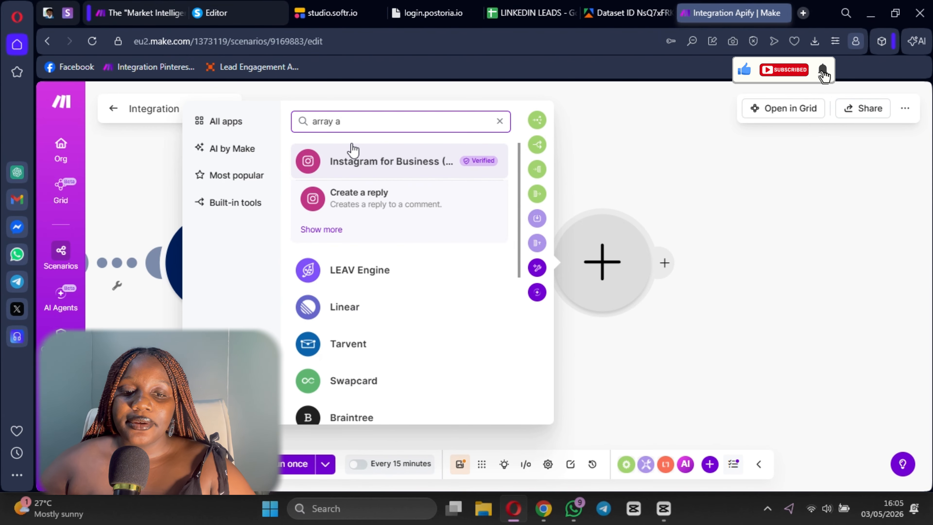
pyautogui.press('BackSpace')
pyautogui.press('BackSpace')
pyautogui.click(352, 210)
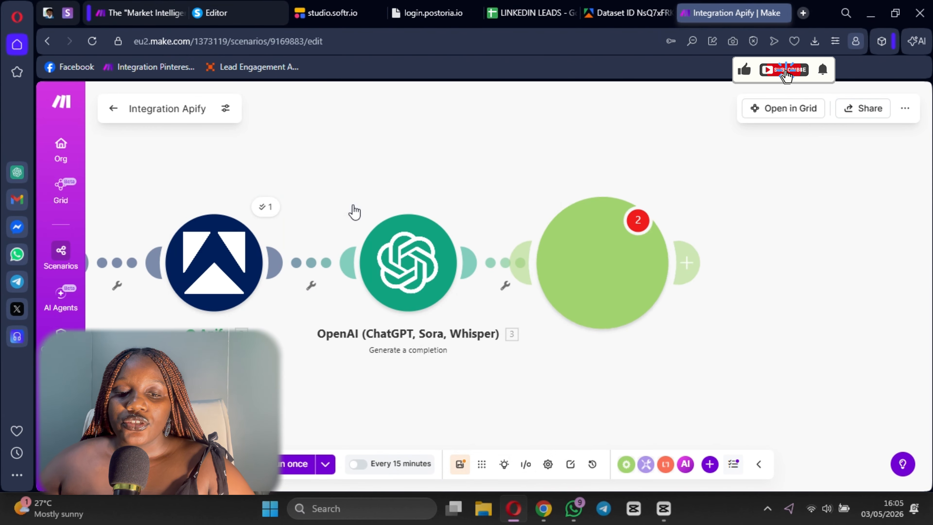
pyautogui.click(738, 189)
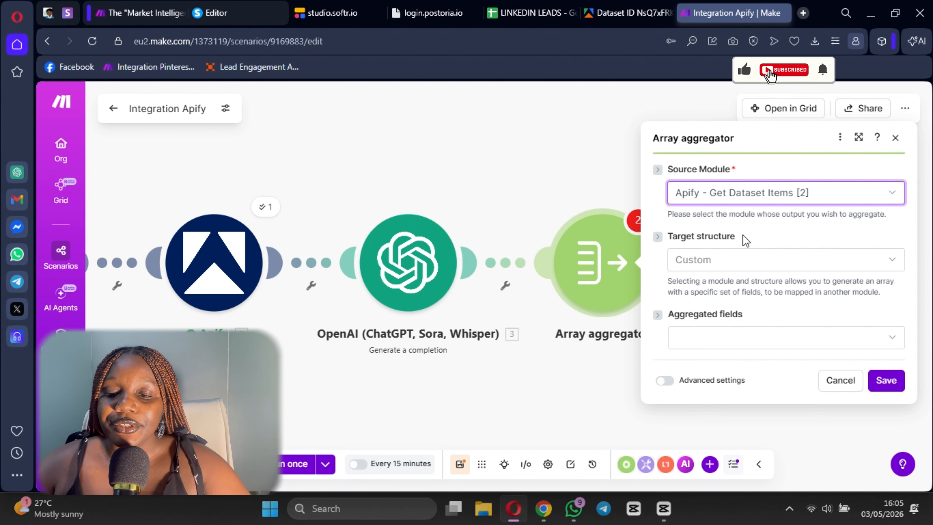
# - Select title, companyName and salary from the dataset items as the Array aggregator's aggregated fields
pyautogui.click(740, 346)
pyautogui.scroll(-2, 720, 286)
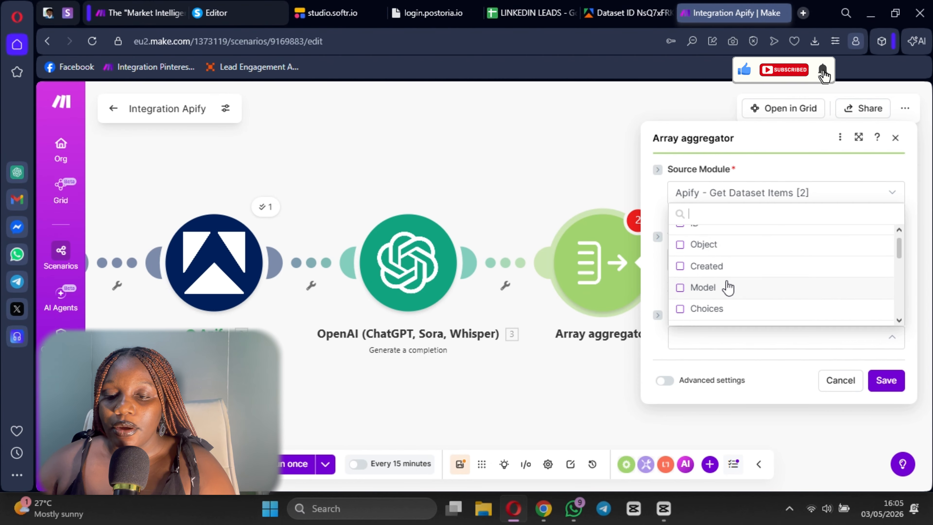
pyautogui.scroll(-8, 716, 287)
pyautogui.scroll(3, 705, 288)
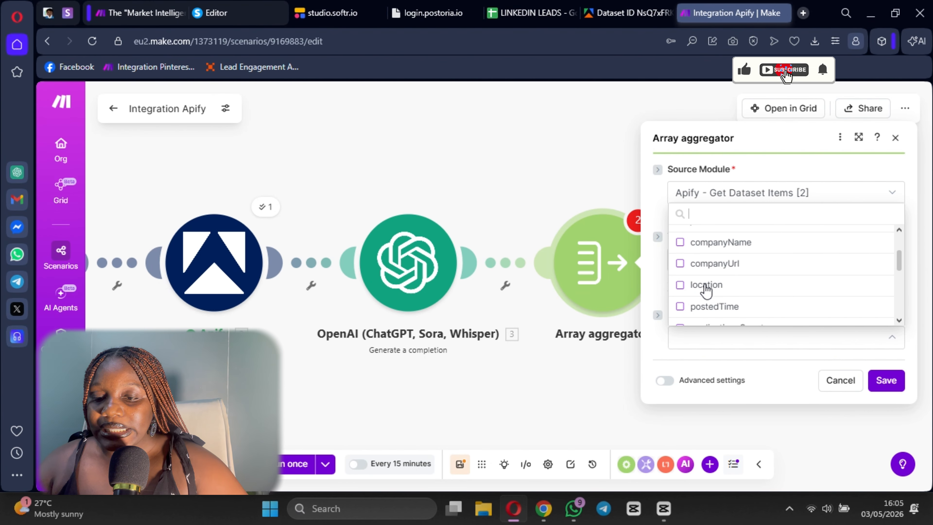
pyautogui.scroll(2, 706, 288)
pyautogui.click(681, 269)
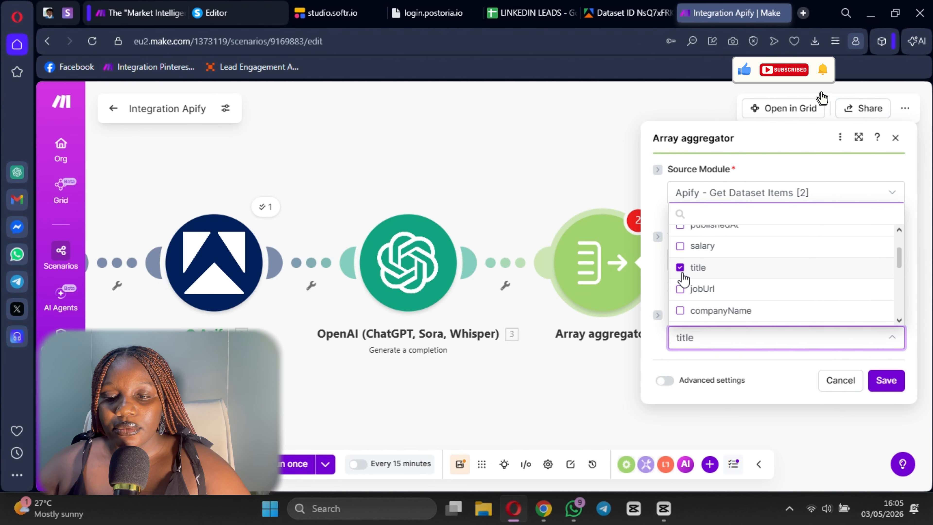
pyautogui.click(680, 313)
pyautogui.scroll(-2, 717, 294)
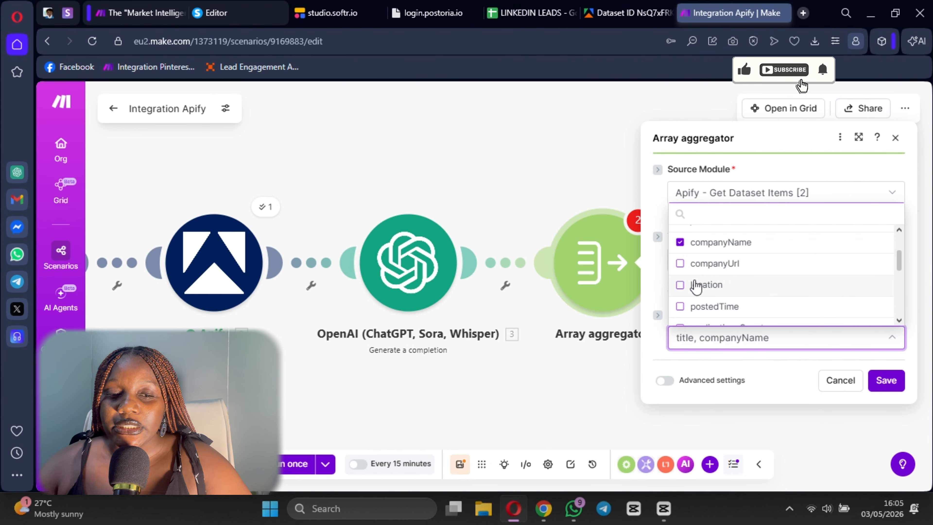
pyautogui.scroll(-3, 696, 288)
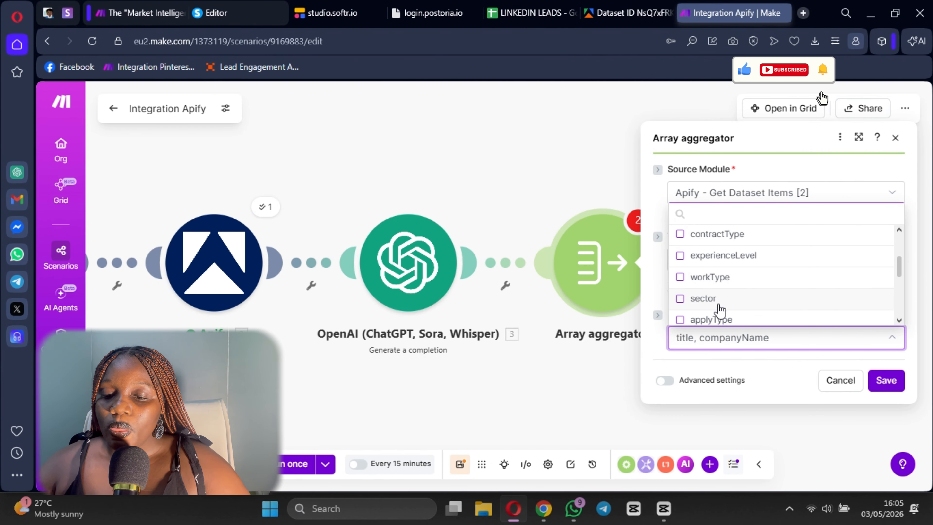
pyautogui.scroll(6, 714, 304)
pyautogui.click(703, 313)
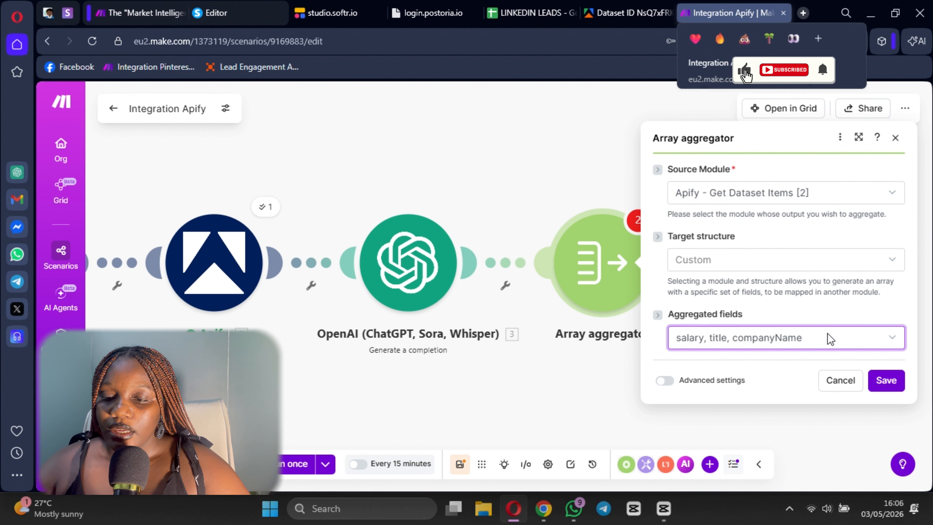
# - Add description to the Array aggregator's aggregated fields
pyautogui.click(819, 342)
pyautogui.scroll(-5, 740, 287)
pyautogui.scroll(-8, 739, 287)
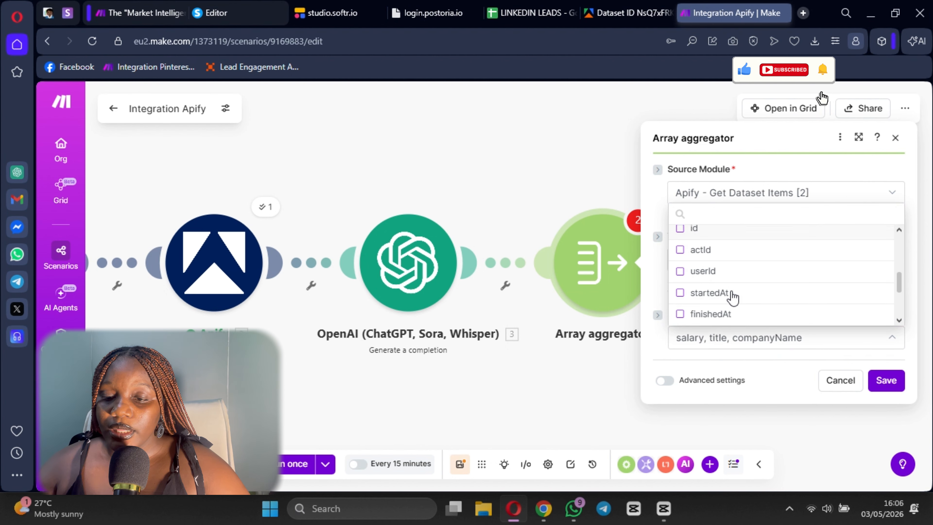
pyautogui.scroll(-2, 742, 291)
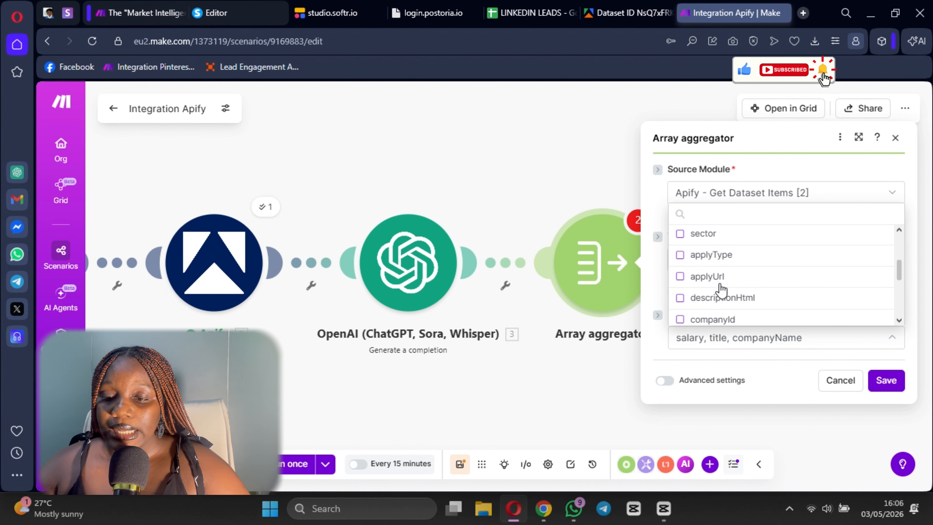
pyautogui.scroll(4, 736, 290)
pyautogui.click(734, 286)
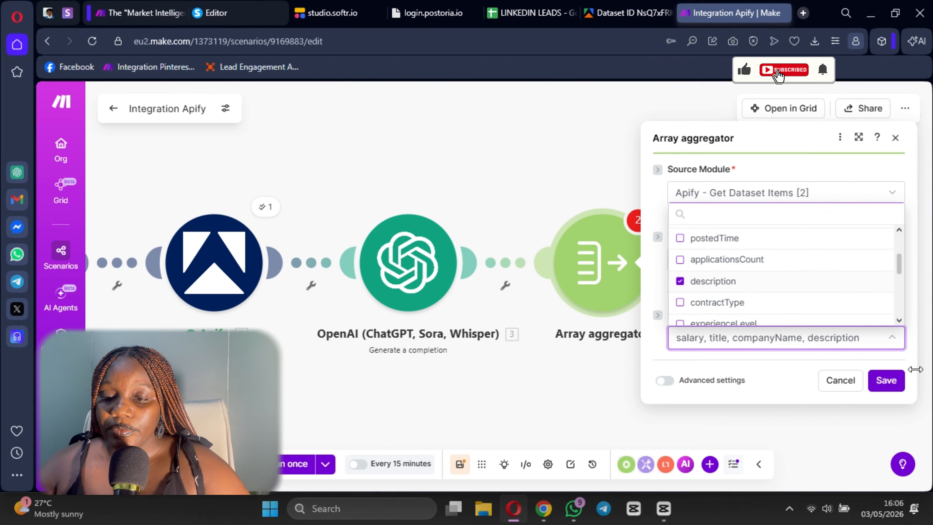
# - Save the Array aggregator settings and save the scenario despite the warning about unused data
pyautogui.click(886, 380)
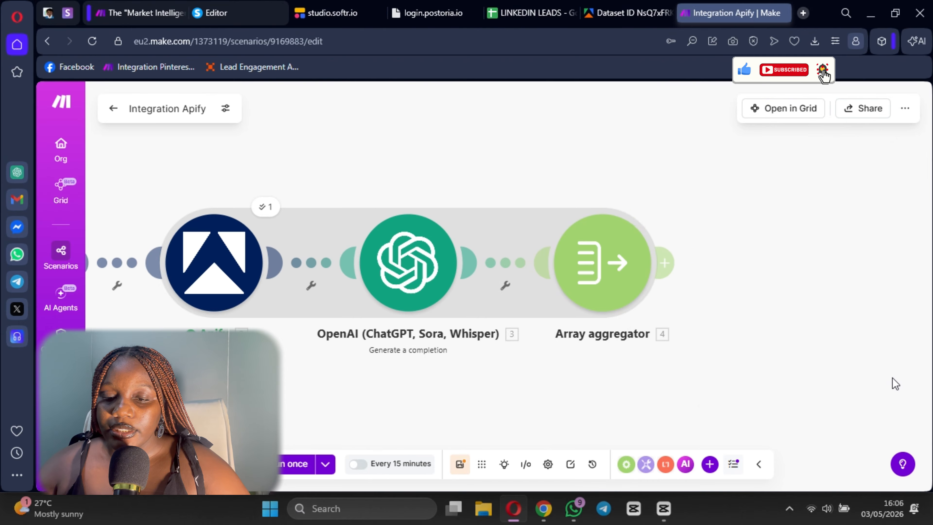
pyautogui.click(465, 474)
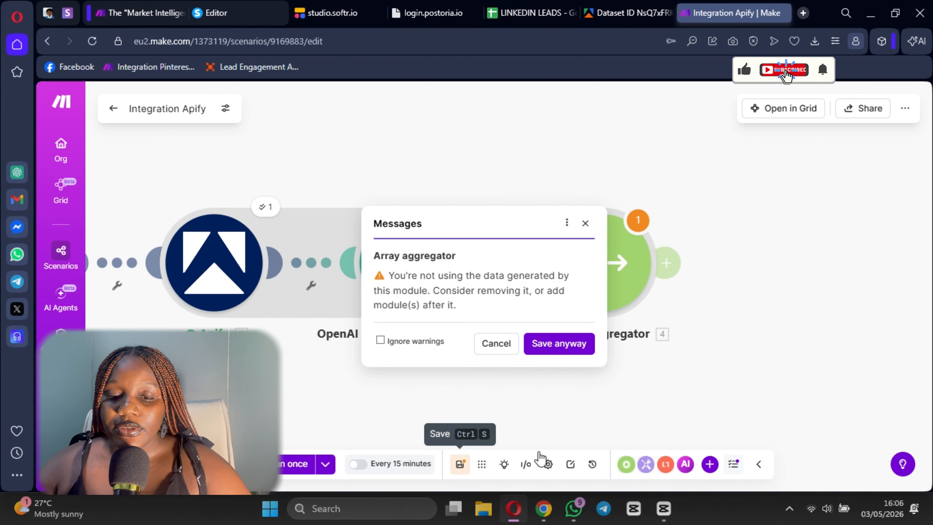
pyautogui.click(569, 346)
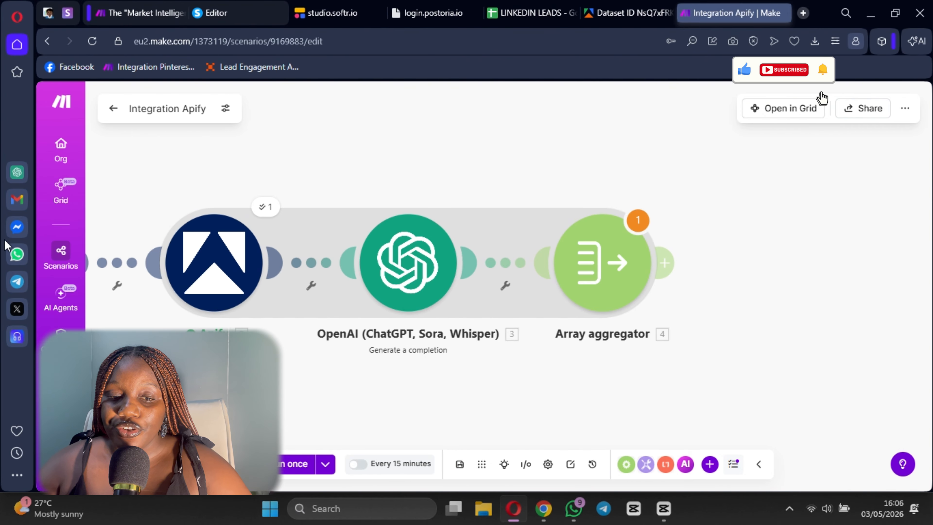
# - Add an OpenAI Generate a completion module after the Array aggregator
pyautogui.scroll(-2, 700, 386)
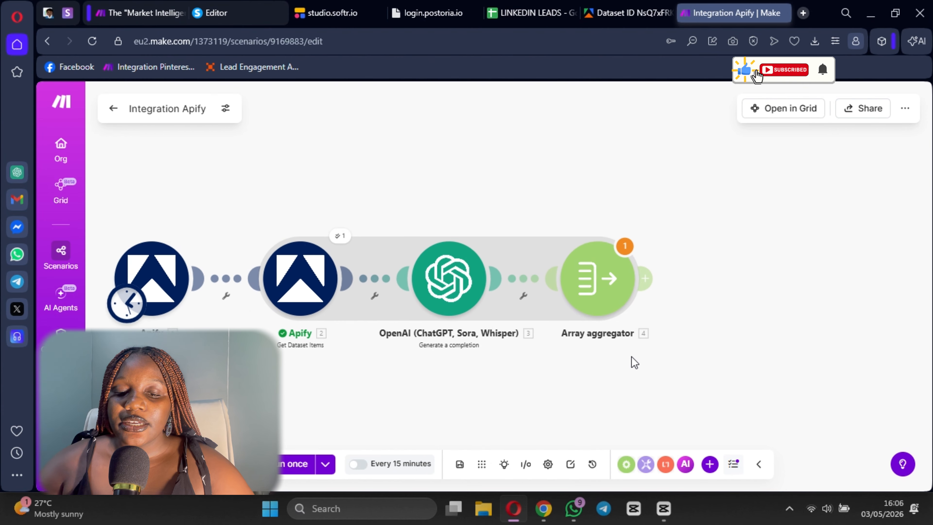
pyautogui.moveTo(631, 356); pyautogui.dragTo(625, 340)
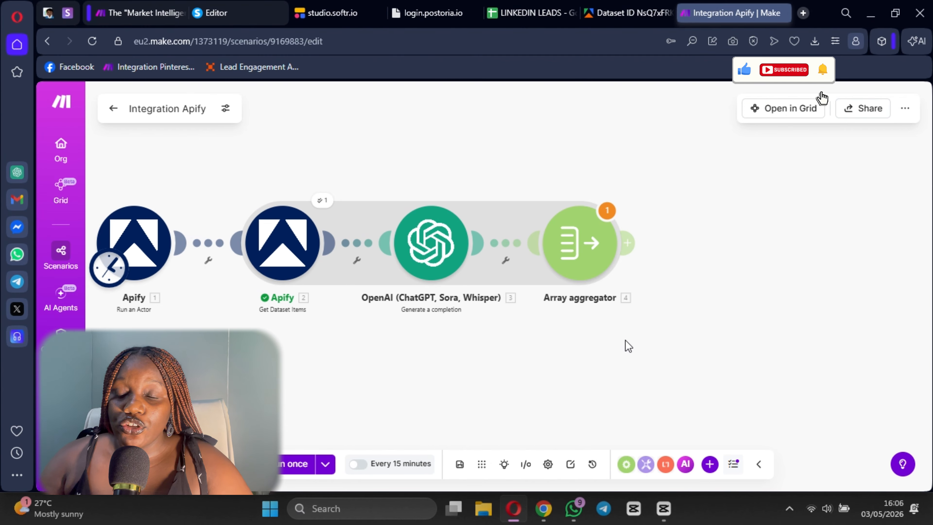
pyautogui.click(637, 254)
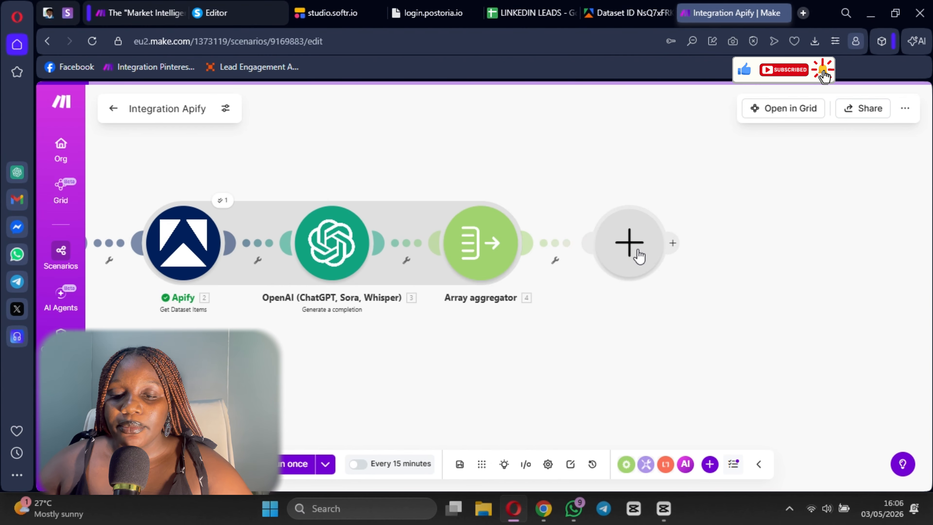
pyautogui.click(638, 255)
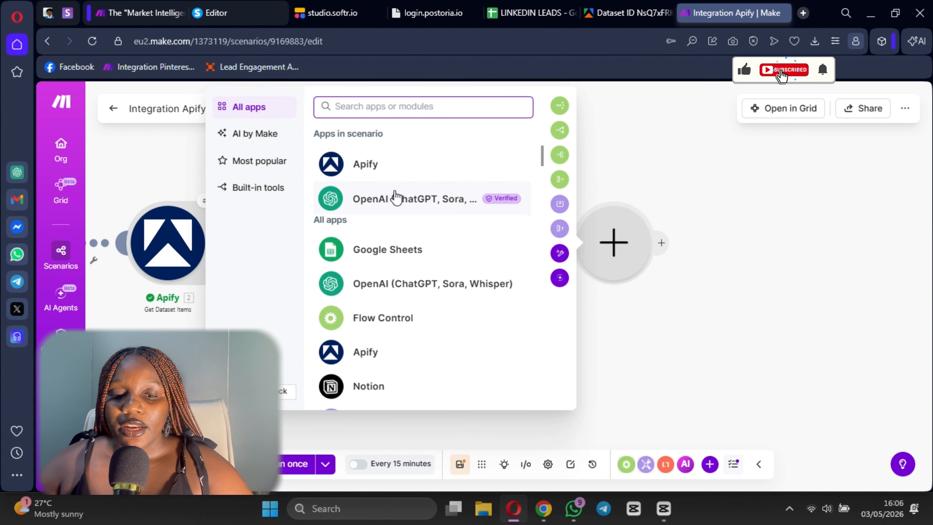
pyautogui.click(394, 201)
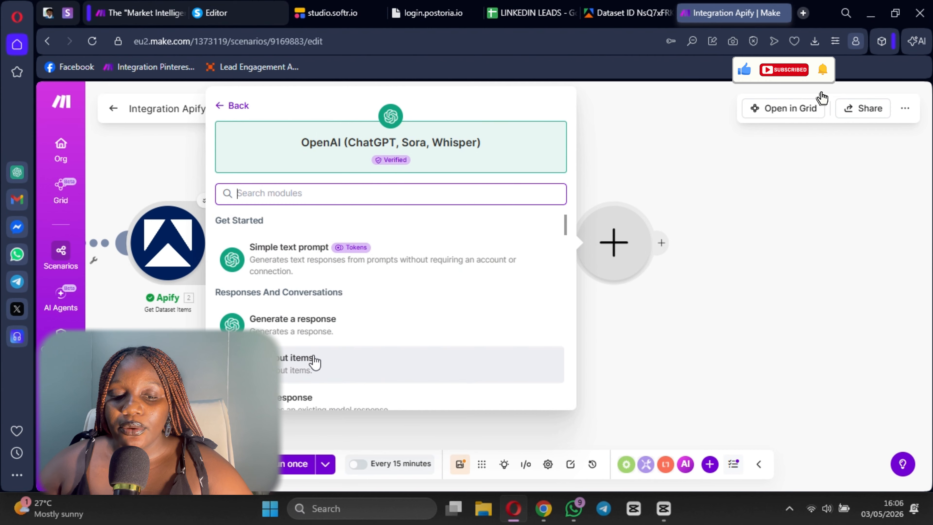
pyautogui.scroll(-3, 314, 362)
pyautogui.click(295, 384)
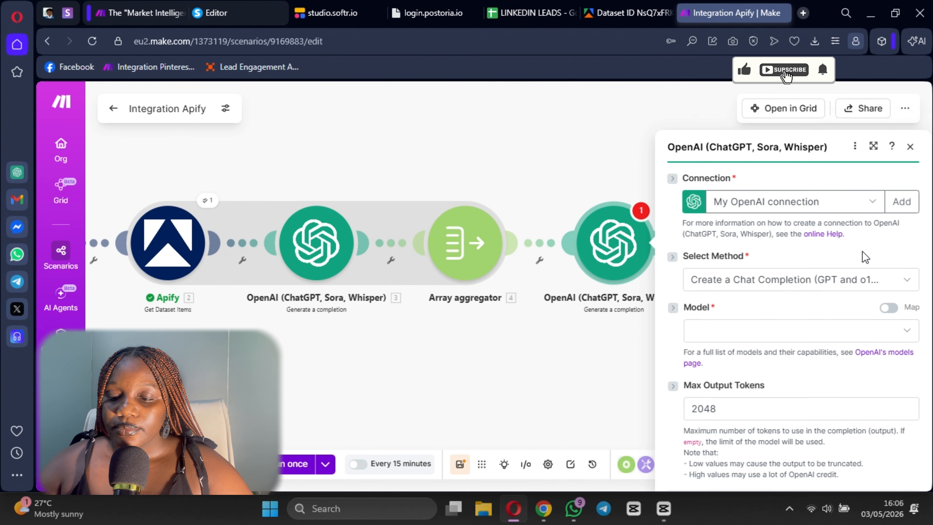
# - Set the new OpenAI module's model to o4-mini (system)
pyautogui.scroll(-1, 746, 221)
pyautogui.click(743, 239)
pyautogui.scroll(-10, 734, 371)
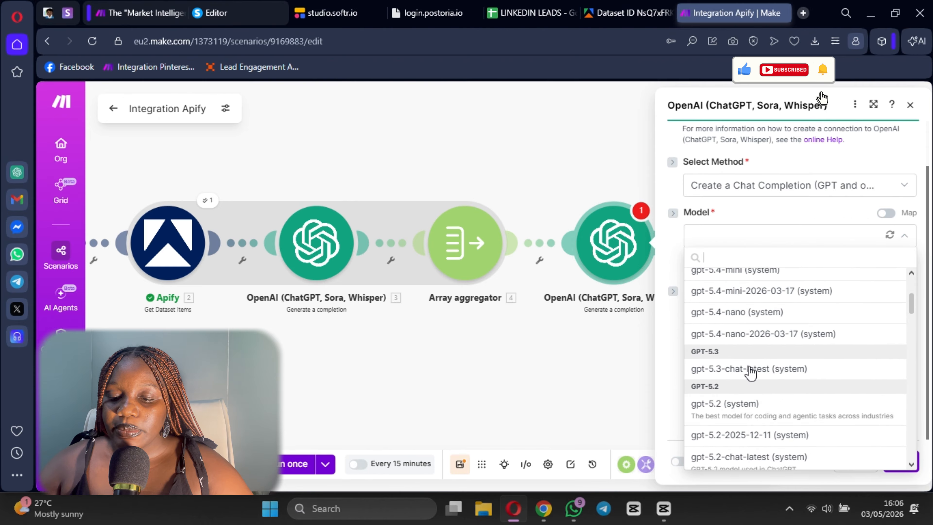
pyautogui.scroll(-2, 735, 385)
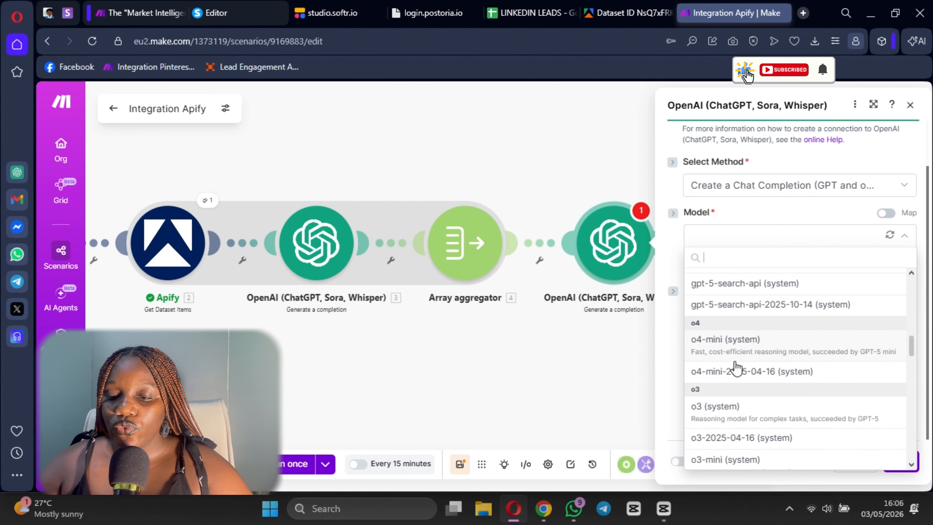
pyautogui.click(734, 345)
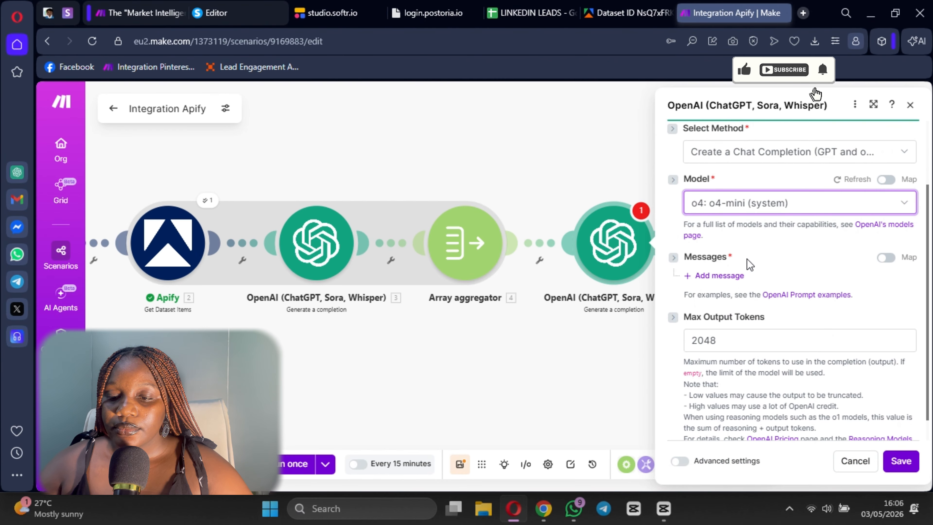
# - Add Message 1 to the new OpenAI module with the role Developer / System, ready for its text content
pyautogui.click(721, 275)
pyautogui.click(765, 327)
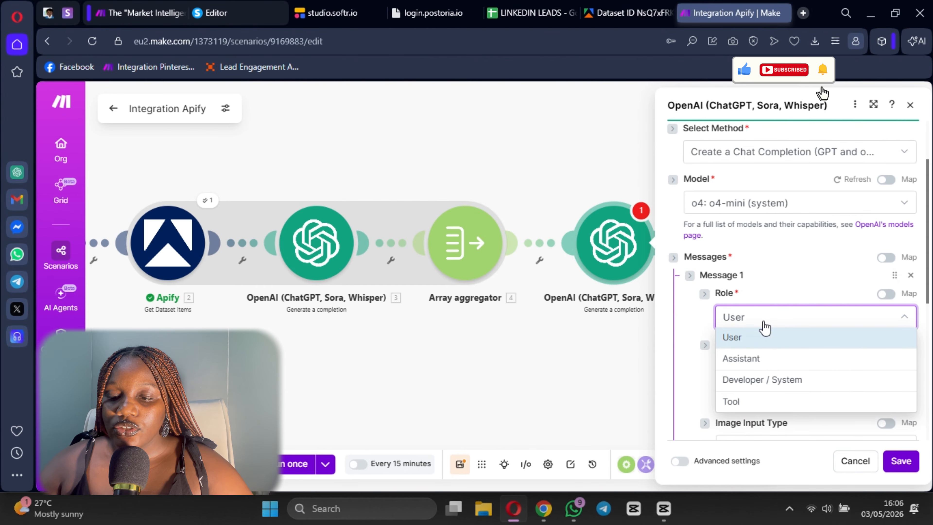
pyautogui.click(754, 381)
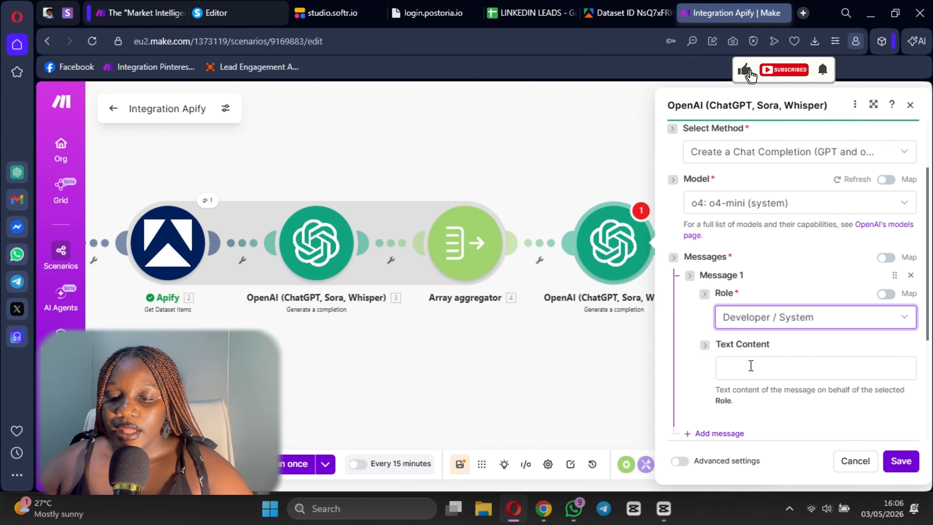
pyautogui.click(751, 367)
# - Copy the job market analyst prompt from the second OpenAI module of the "Market Intelligence" scenario
pyautogui.click(129, 14)
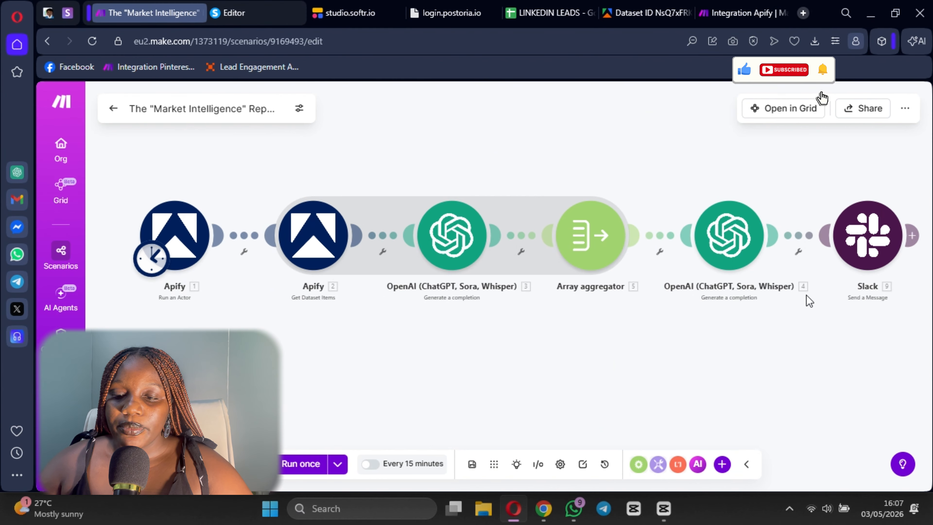
pyautogui.click(741, 254)
pyautogui.scroll(-10, 553, 340)
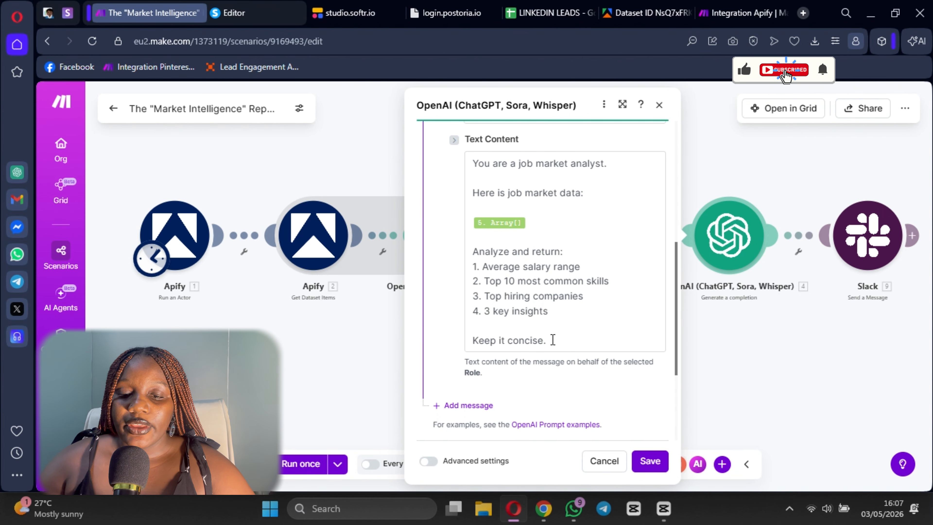
pyautogui.moveTo(553, 340); pyautogui.dragTo(426, 190)
pyautogui.scroll(4, 427, 190)
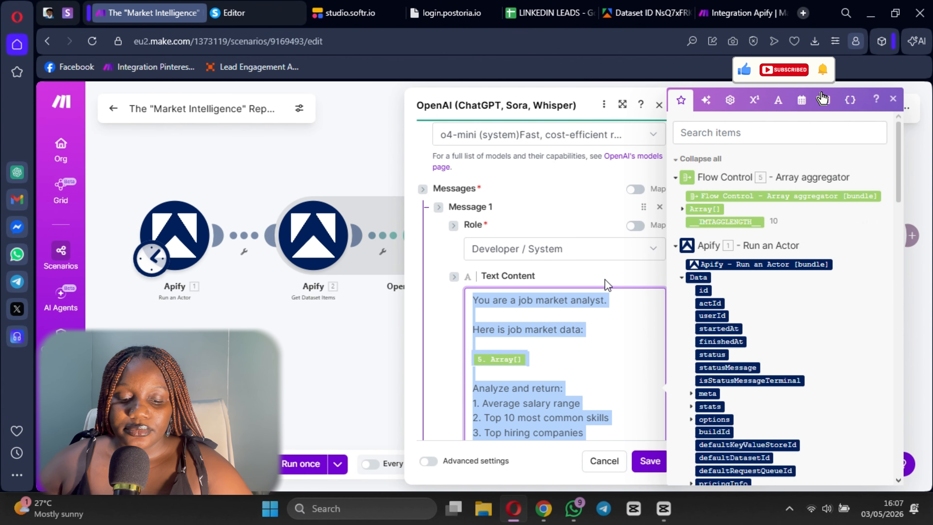
pyautogui.scroll(-6, 607, 285)
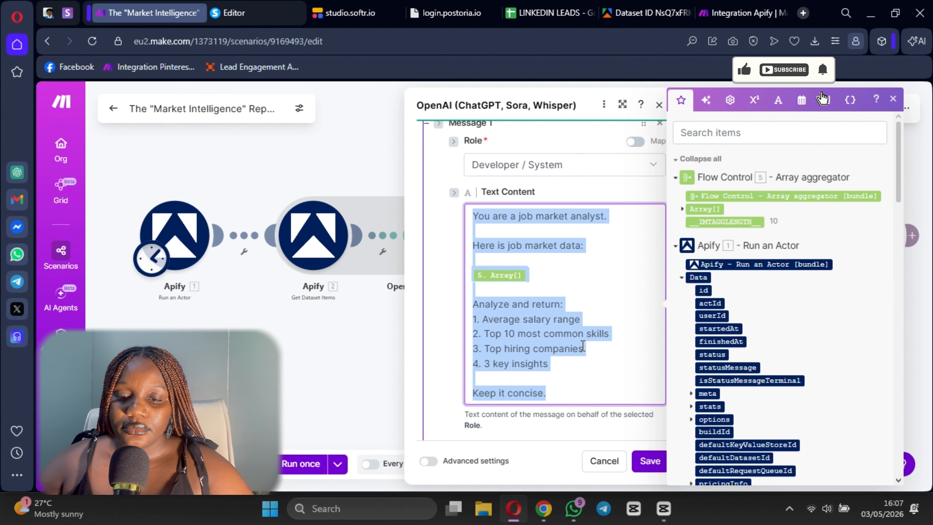
# - Paste the prompt into Message 1's text content in Integration Apify and replace 5.array with the Array aggregator's Array[]
pyautogui.click(754, 9)
pyautogui.click(760, 367)
pyautogui.hotkey('ctrl', 'v')
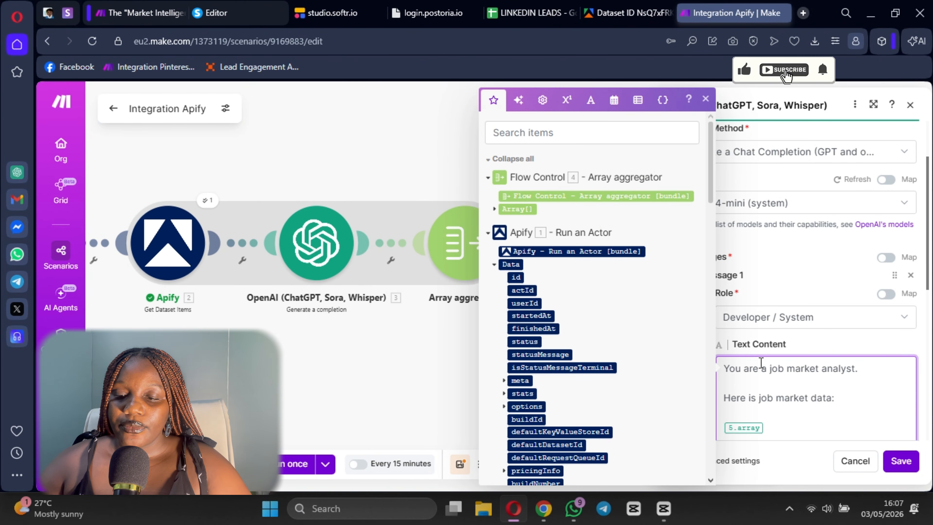
pyautogui.scroll(-3, 761, 362)
pyautogui.click(772, 217)
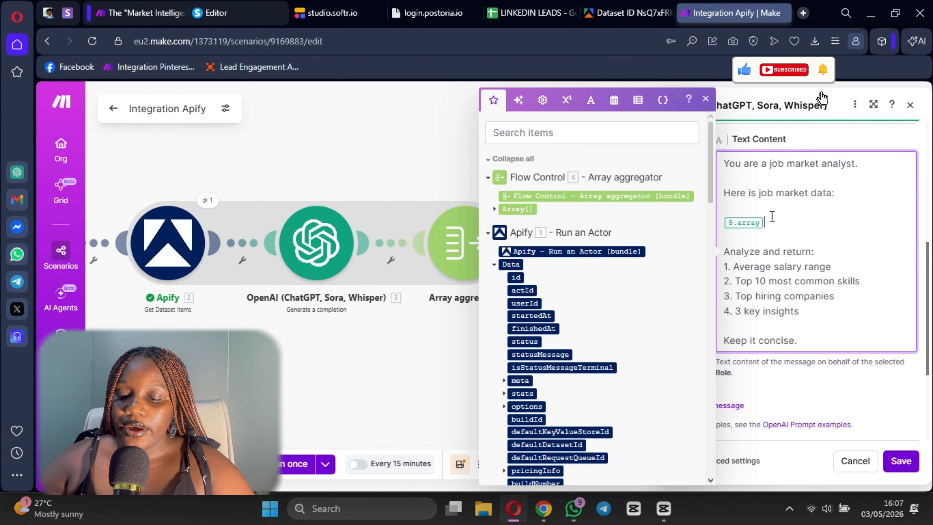
pyautogui.press('BackSpace')
pyautogui.click(517, 209)
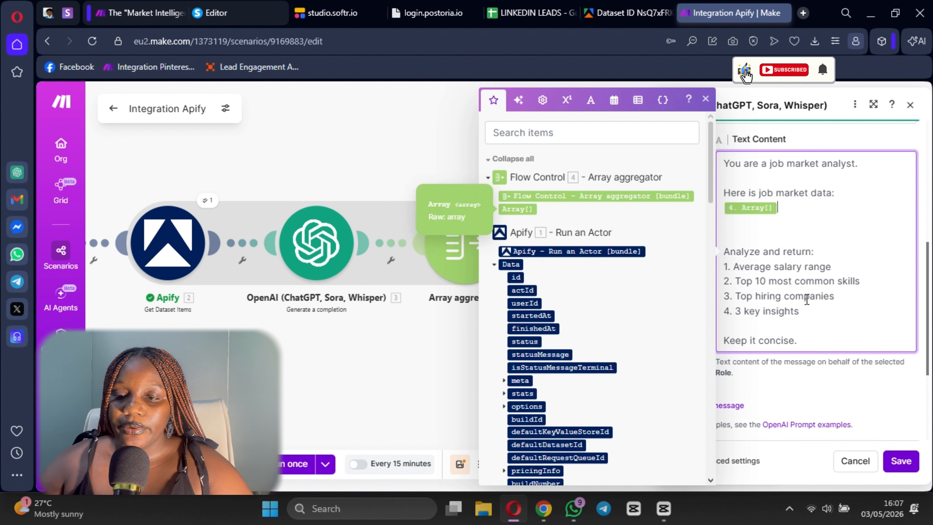
# - Check the fields inside the aggregator's Array[], save the second OpenAI module and save the scenario
pyautogui.scroll(2, 772, 254)
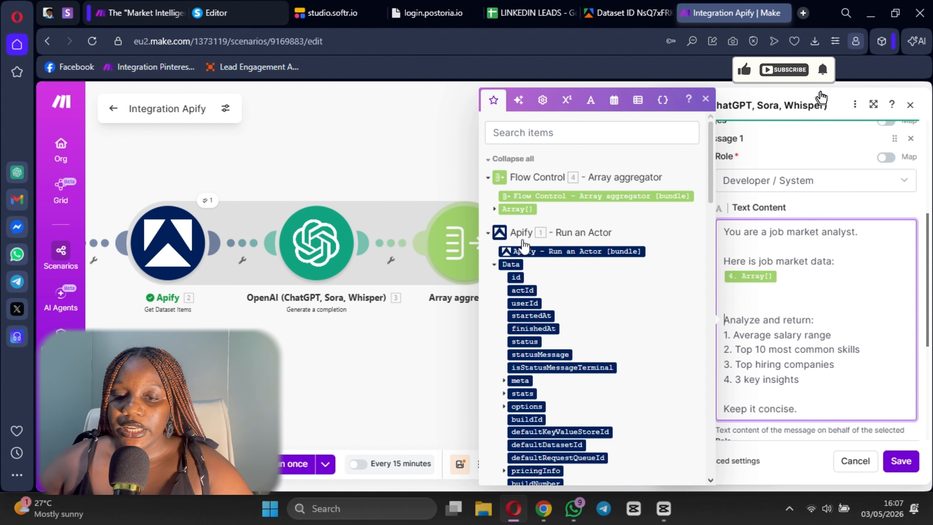
pyautogui.click(494, 210)
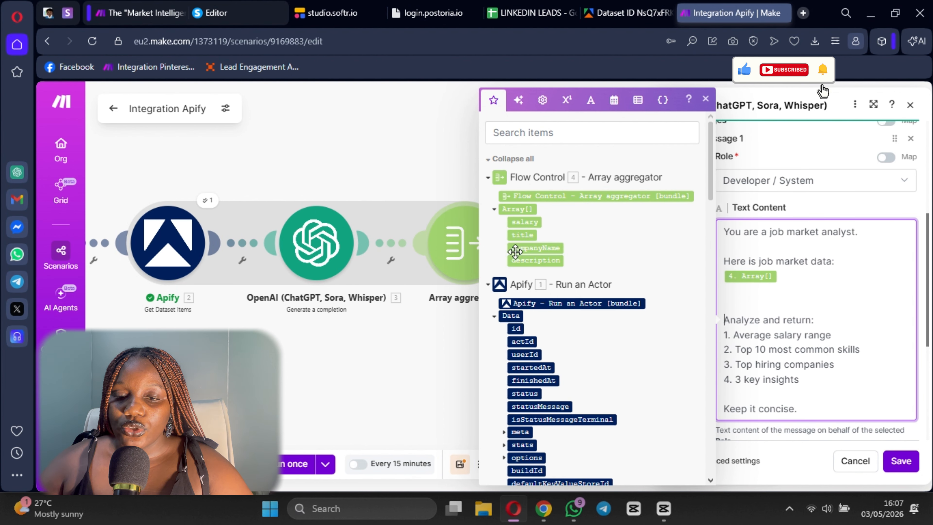
pyautogui.click(494, 210)
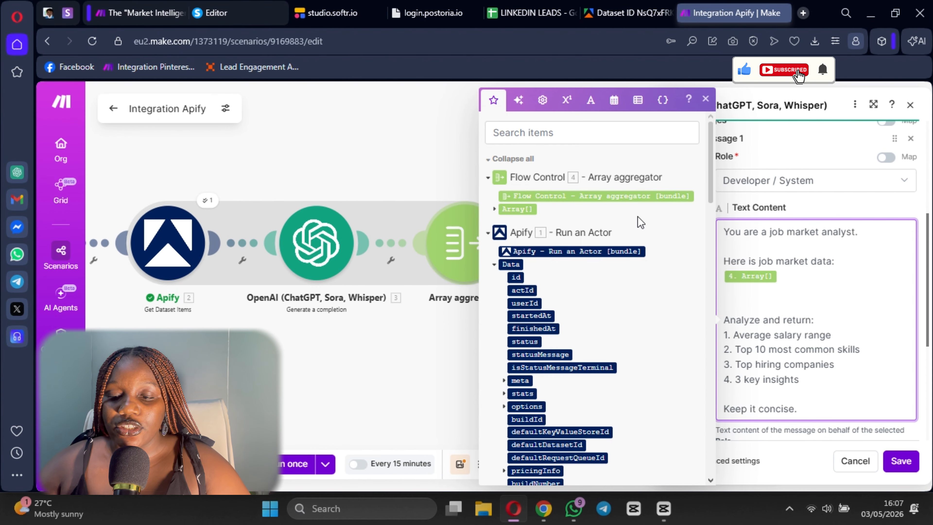
pyautogui.scroll(-5, 639, 223)
pyautogui.scroll(-6, 808, 356)
pyautogui.scroll(7, 889, 416)
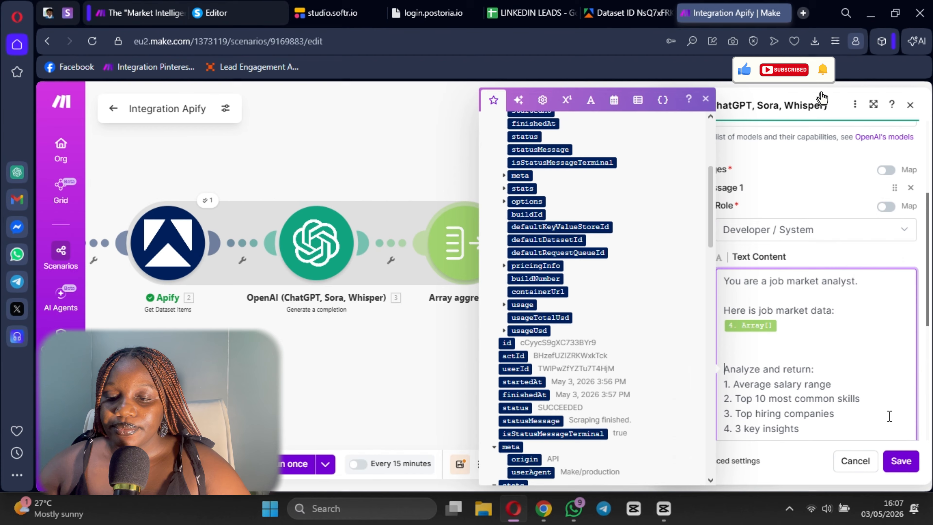
pyautogui.click(901, 460)
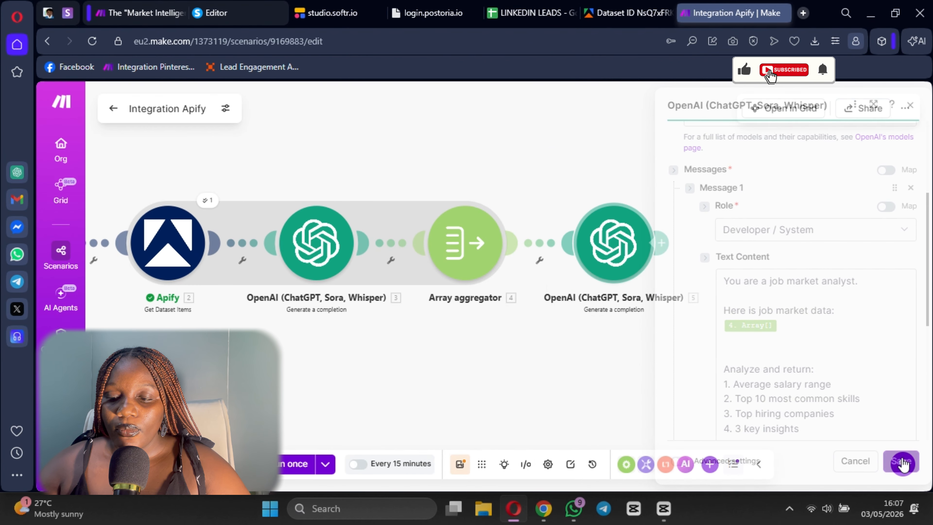
pyautogui.click(460, 465)
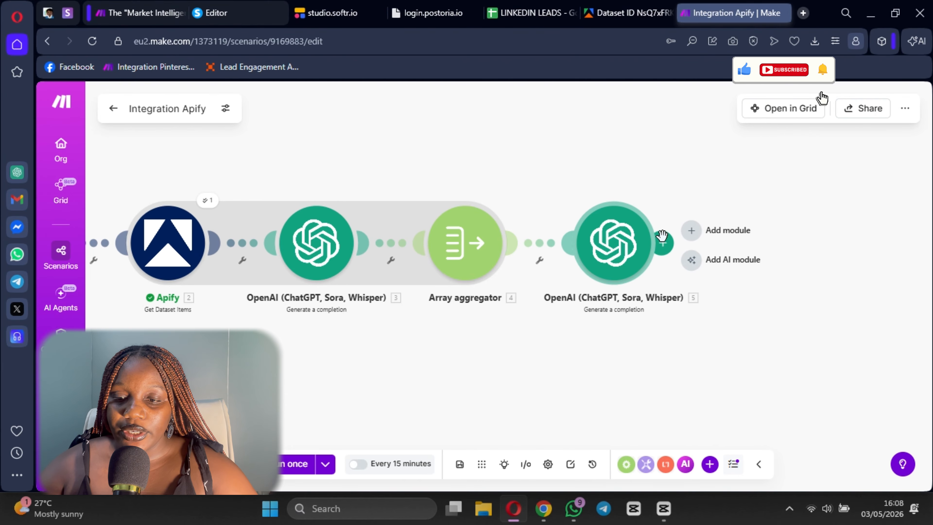
# - Add a Slack Send a Message module after the second OpenAI module
pyautogui.click(662, 245)
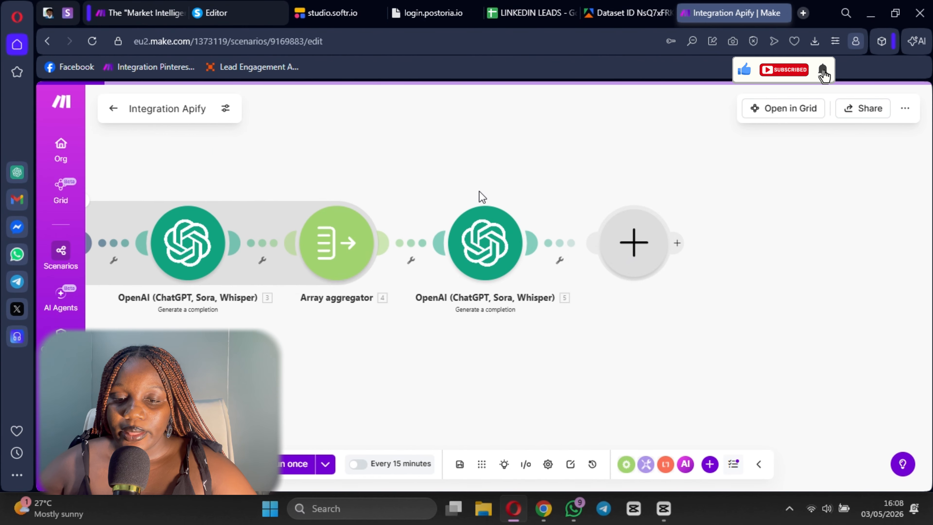
pyautogui.write('s')
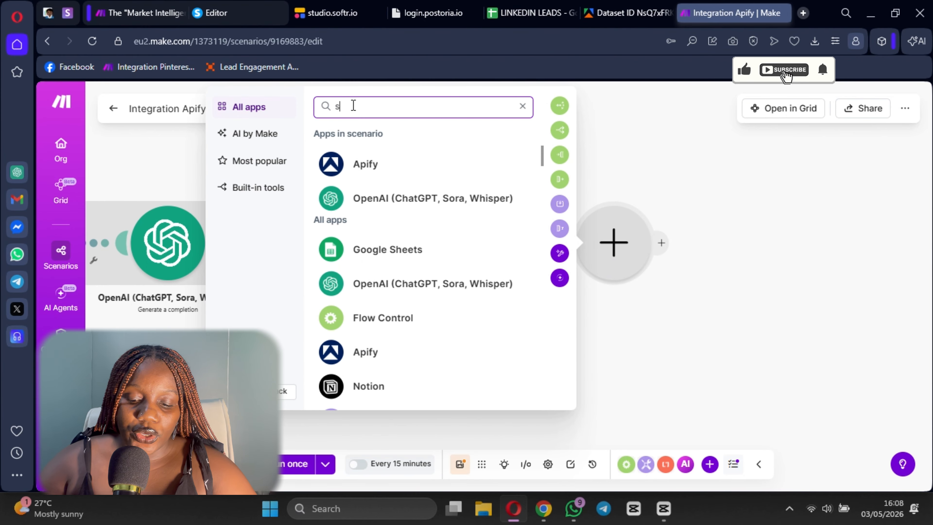
pyautogui.write('lack')
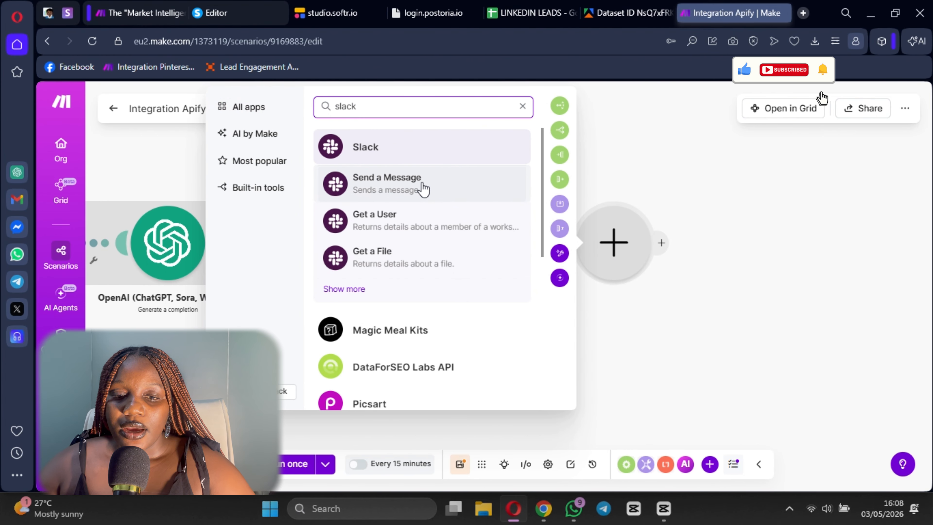
pyautogui.click(422, 186)
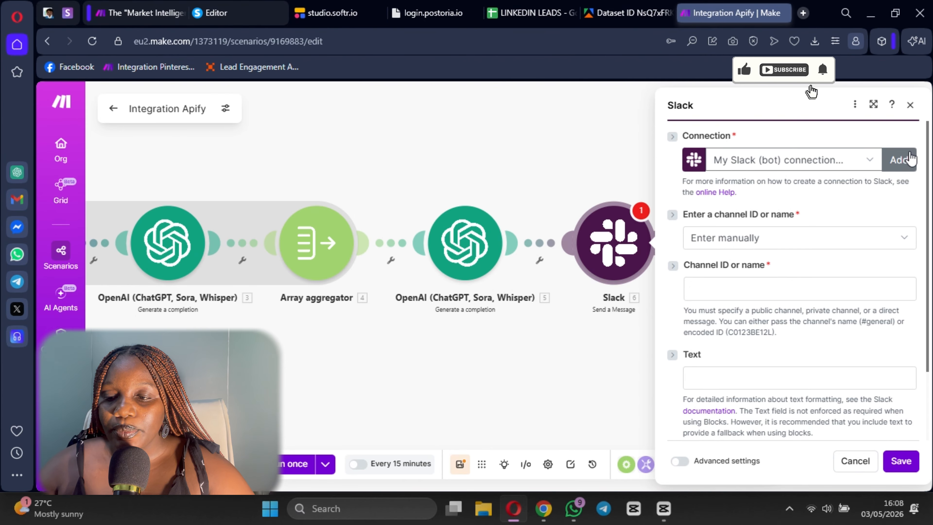
pyautogui.click(903, 160)
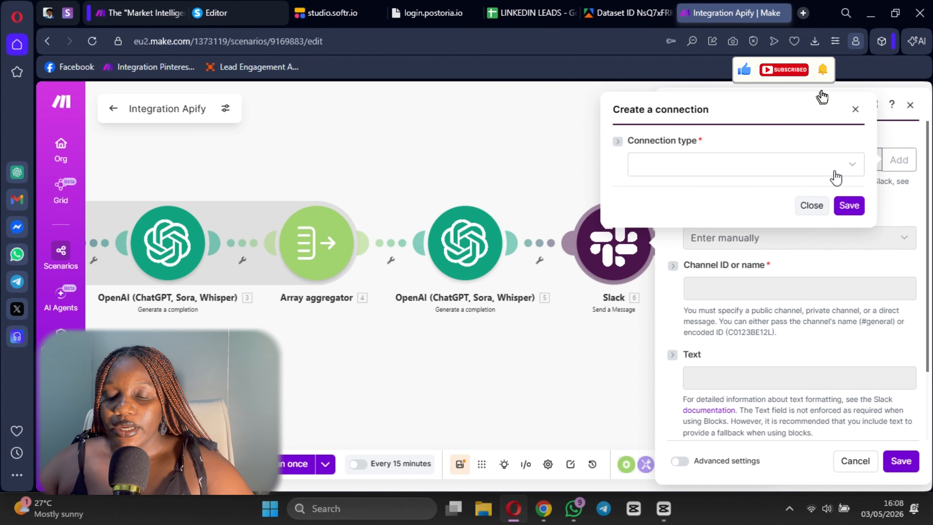
pyautogui.click(822, 169)
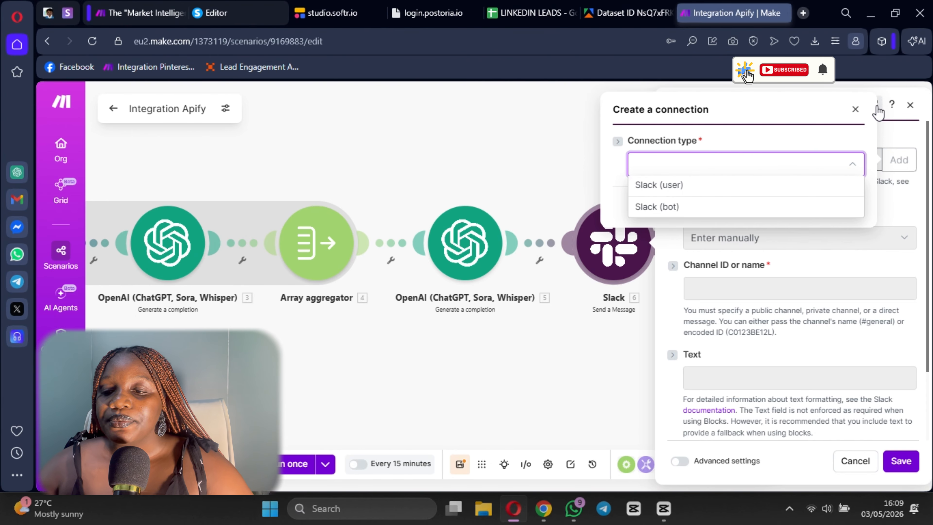
pyautogui.click(854, 110)
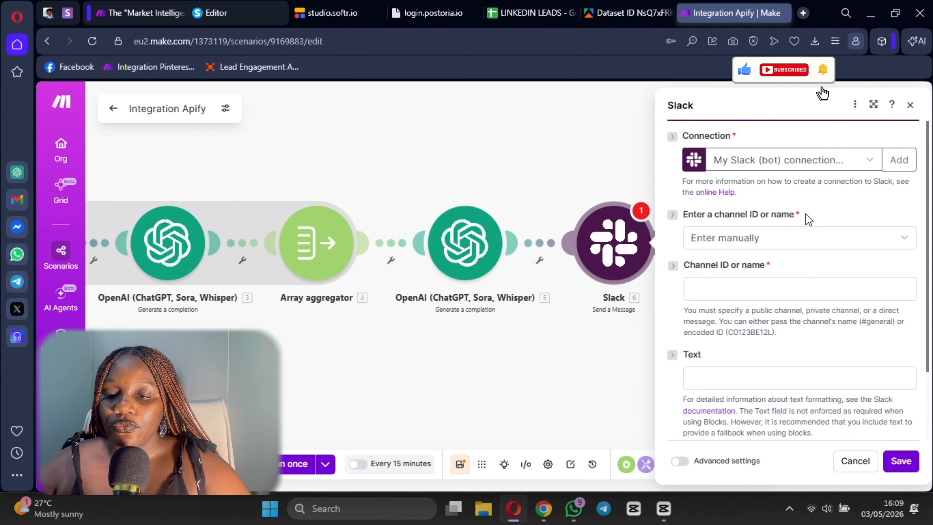
# - Set the Slack module to select its channel from the list and choose the public channel all-joes-money
pyautogui.scroll(-3, 806, 214)
pyautogui.click(735, 203)
pyautogui.click(764, 151)
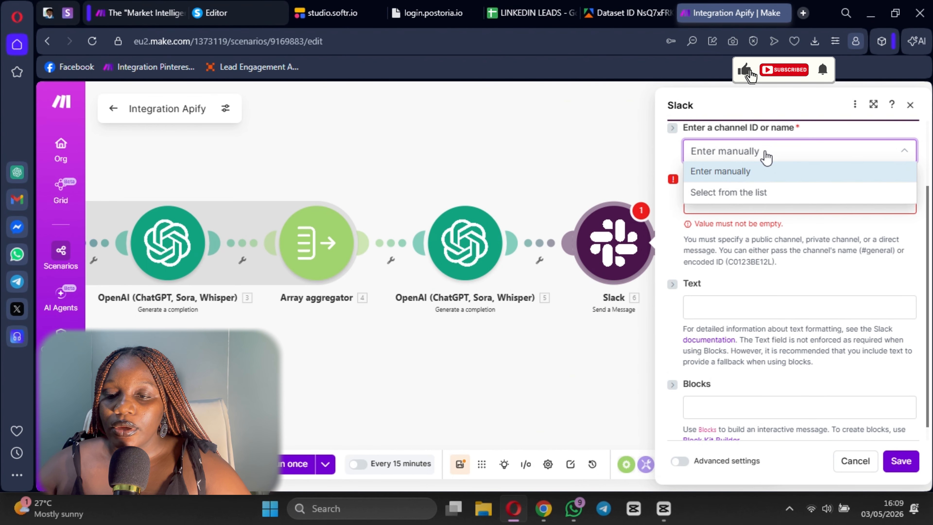
pyautogui.click(758, 200)
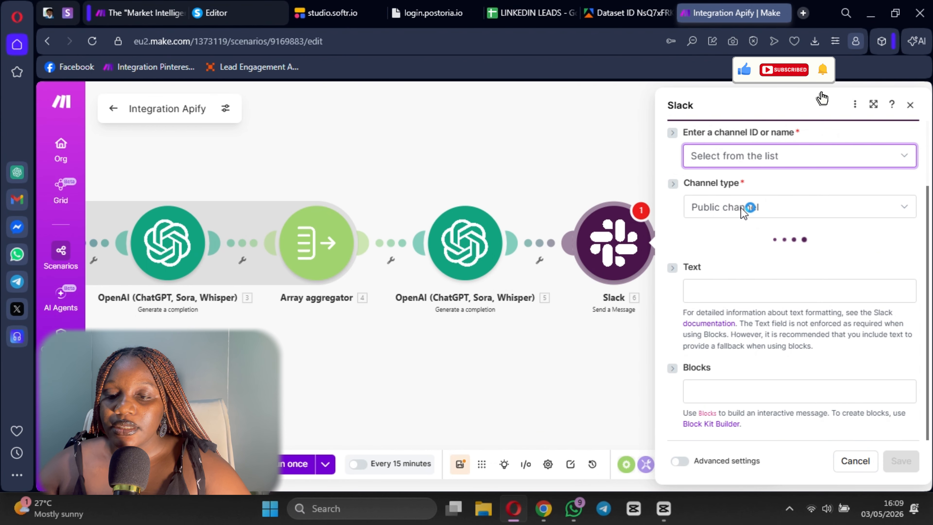
pyautogui.click(742, 252)
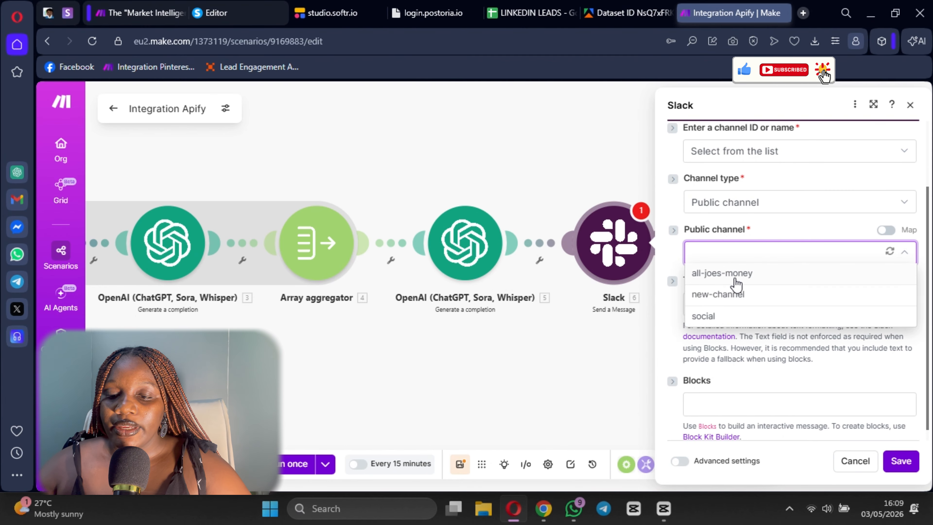
pyautogui.click(735, 275)
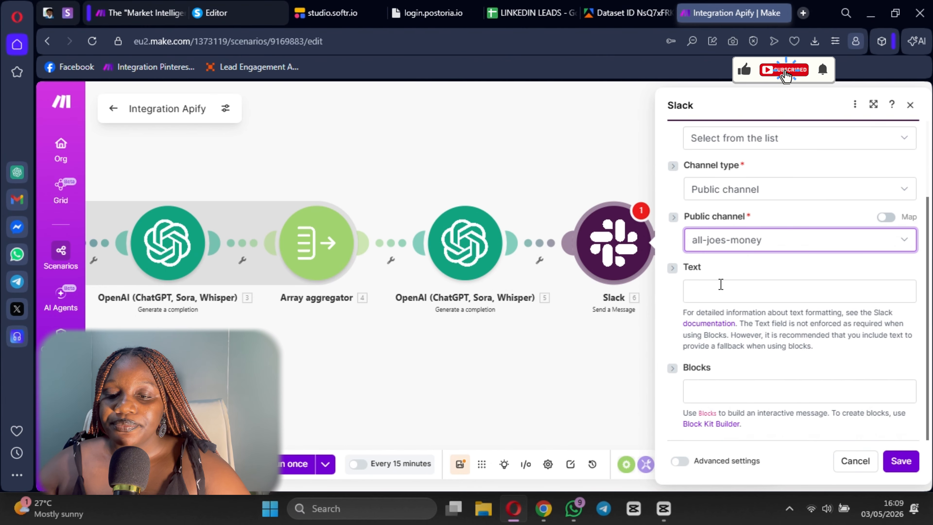
# - Map the second OpenAI module's Result as the Slack message text, then save the module and the scenario
pyautogui.click(694, 289)
pyautogui.click(482, 227)
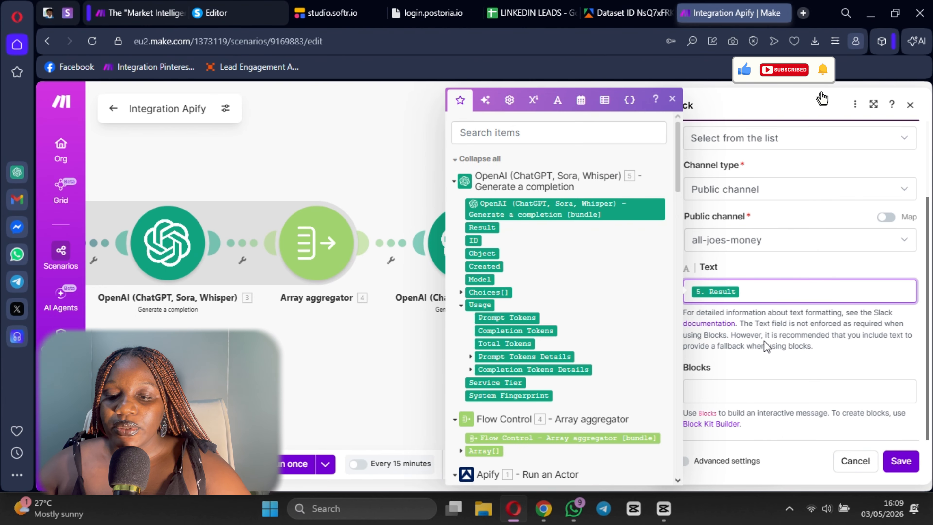
pyautogui.click(757, 365)
pyautogui.click(901, 461)
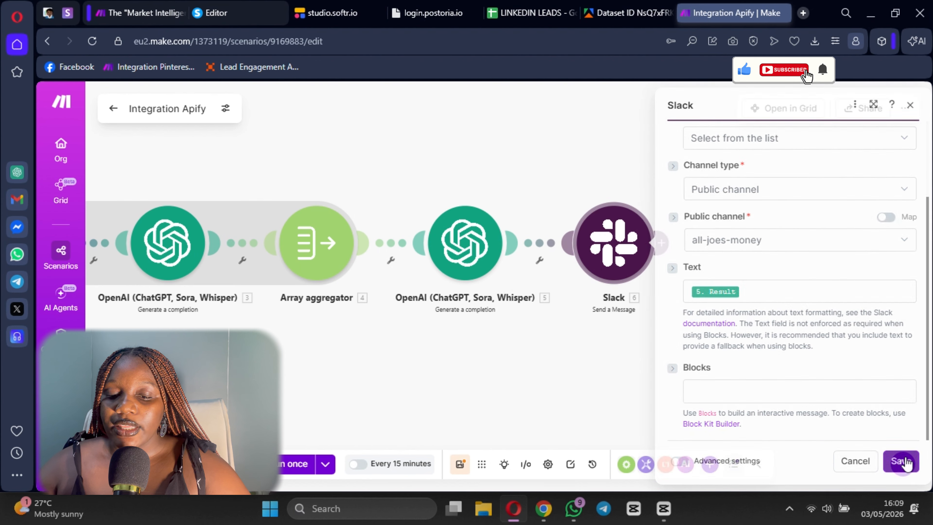
pyautogui.click(460, 463)
# - Look over the whole module chain and the run-frequency options in the schedule settings, leaving the schedule unchanged
pyautogui.scroll(-3, 412, 404)
pyautogui.moveTo(413, 404); pyautogui.dragTo(538, 367)
pyautogui.scroll(3, 500, 337)
pyautogui.moveTo(324, 304); pyautogui.dragTo(478, 345)
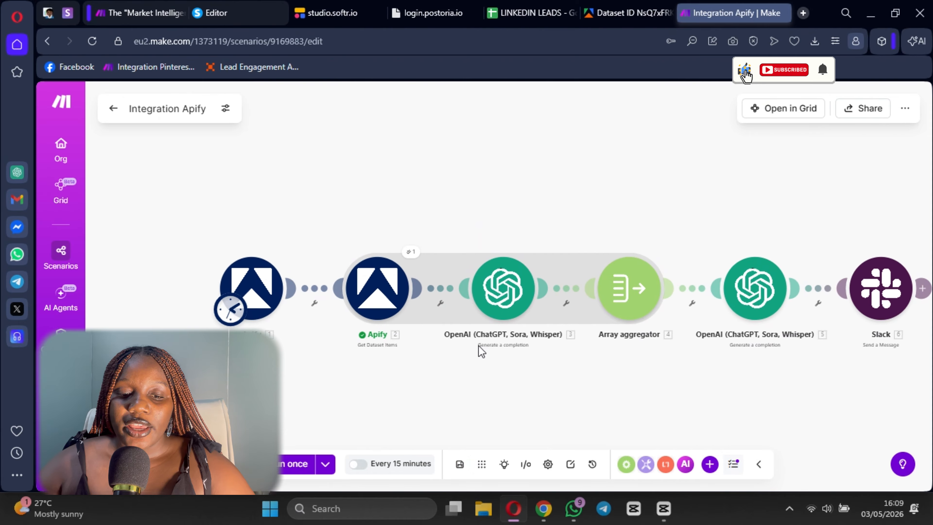
pyautogui.click(226, 312)
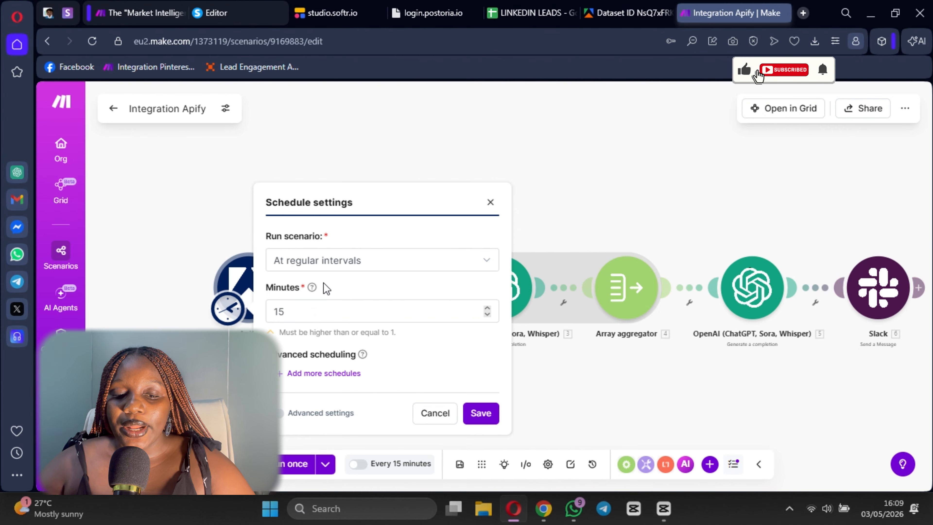
pyautogui.click(324, 263)
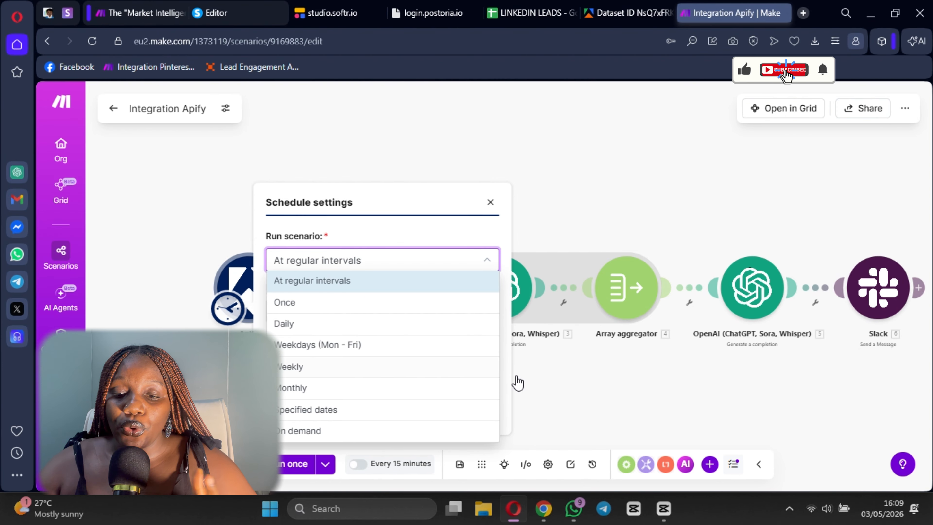
pyautogui.click(556, 379)
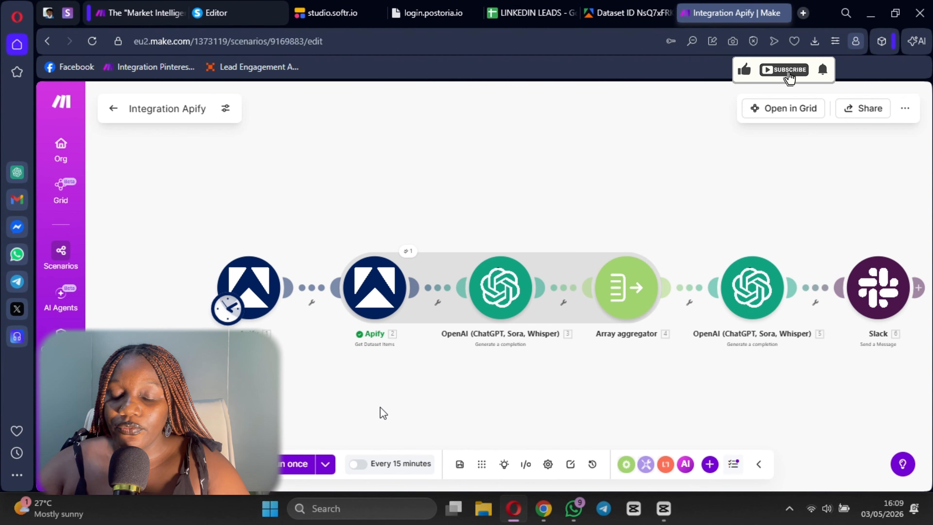
# - Run the Integration Apify scenario once and open Slack in a new browser tab
pyautogui.click(296, 463)
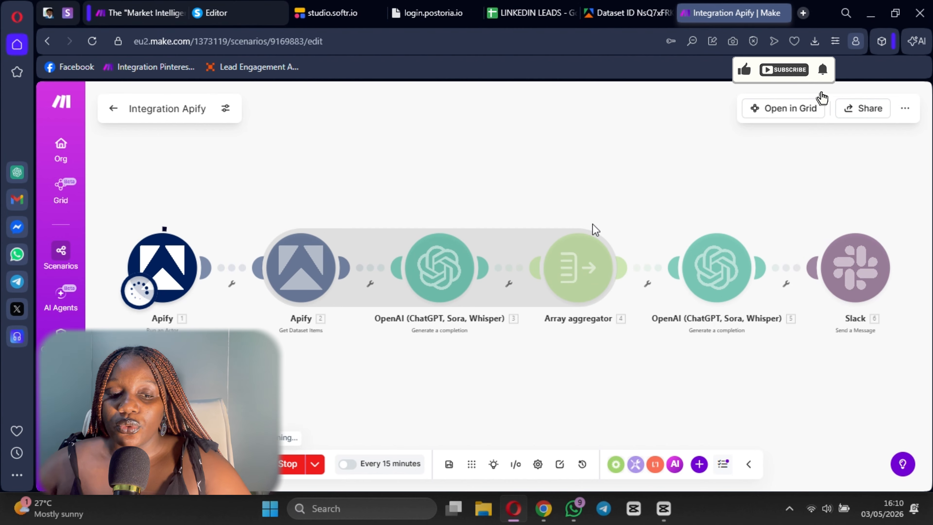
pyautogui.click(804, 13)
pyautogui.click(305, 46)
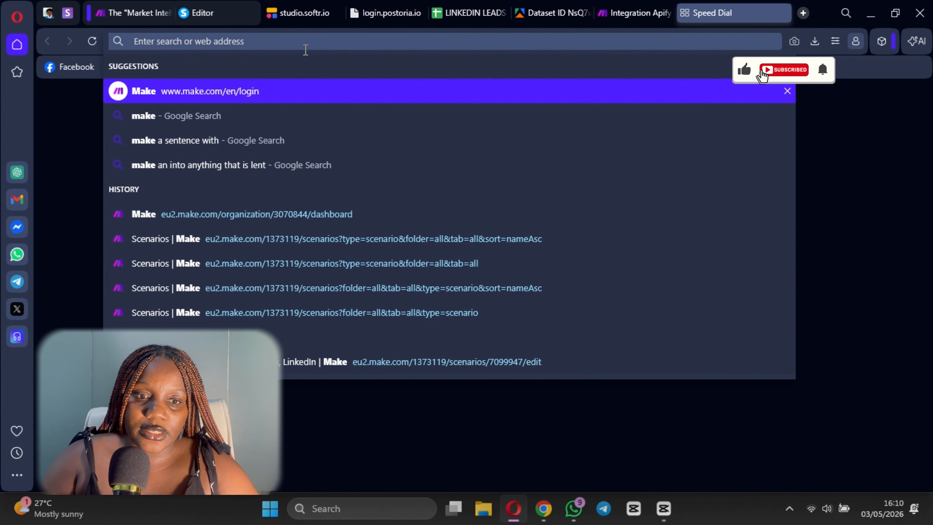
pyautogui.write('slack')
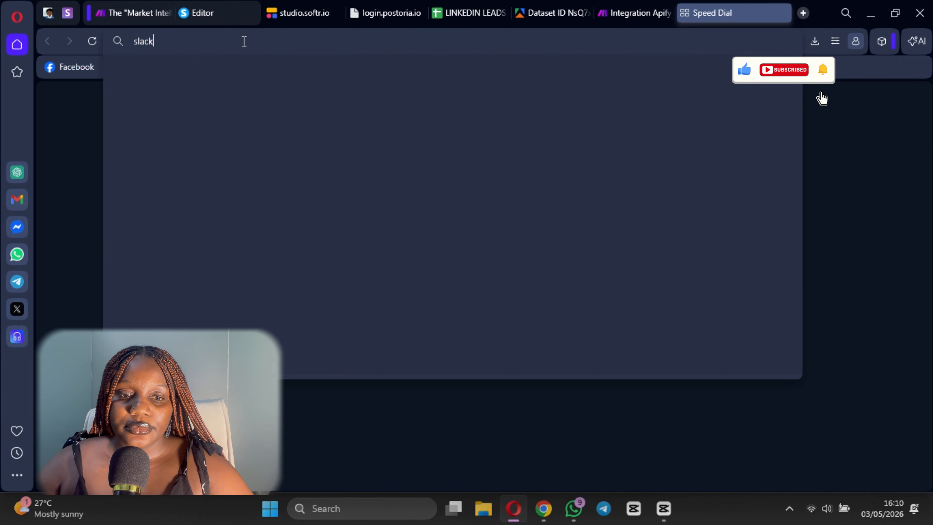
pyautogui.press('Return')
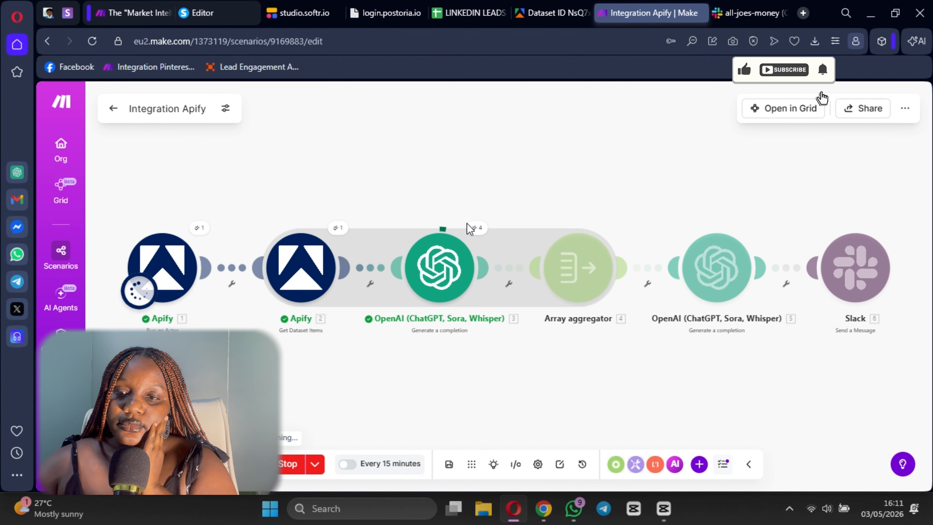
# - Check the all-joes-money channel in Slack for the message and follow the scenario run's progress in Make
pyautogui.click(739, 13)
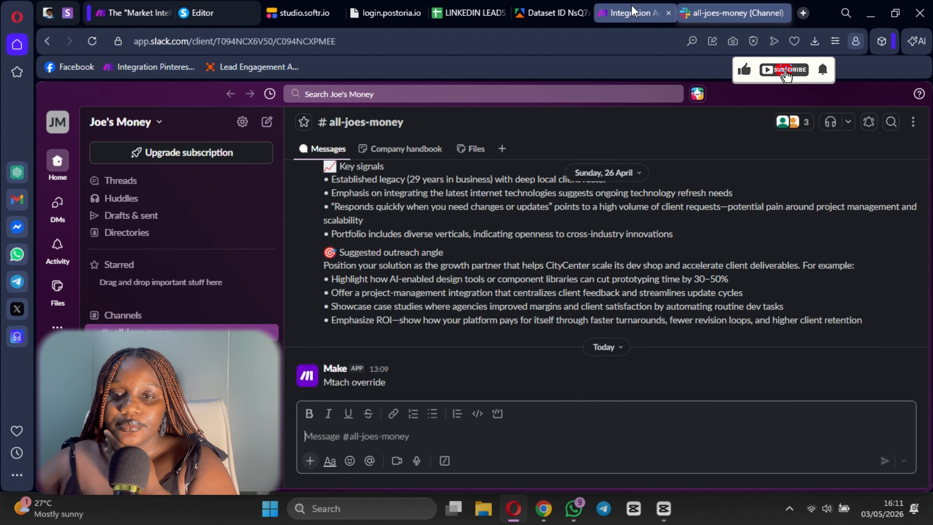
pyautogui.click(633, 11)
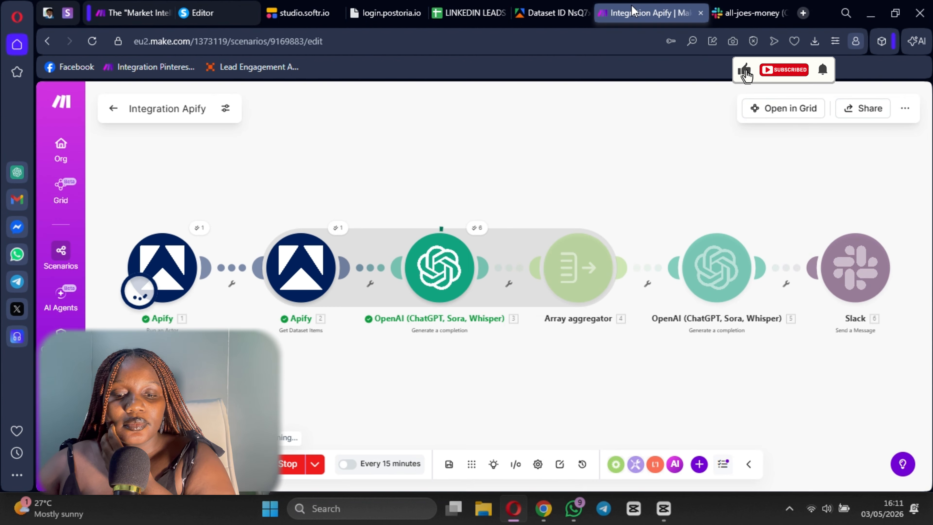
pyautogui.click(724, 8)
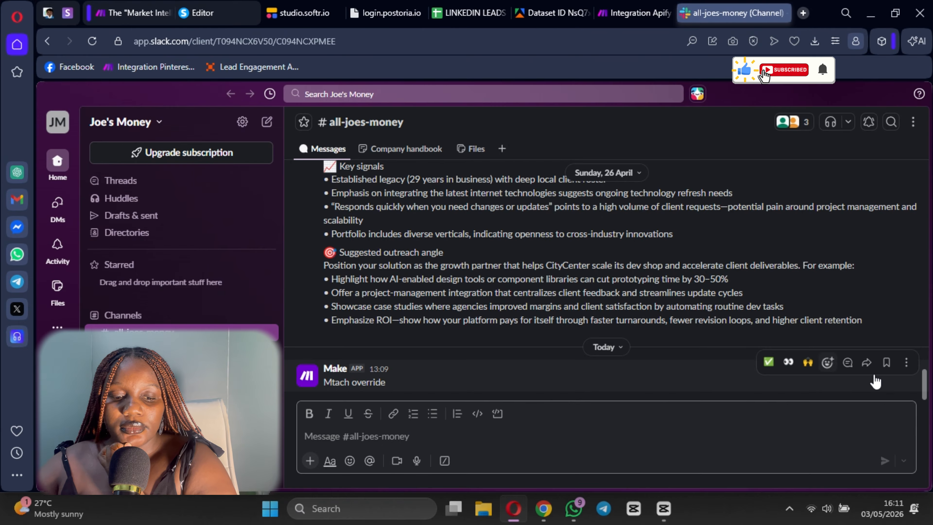
pyautogui.click(646, 13)
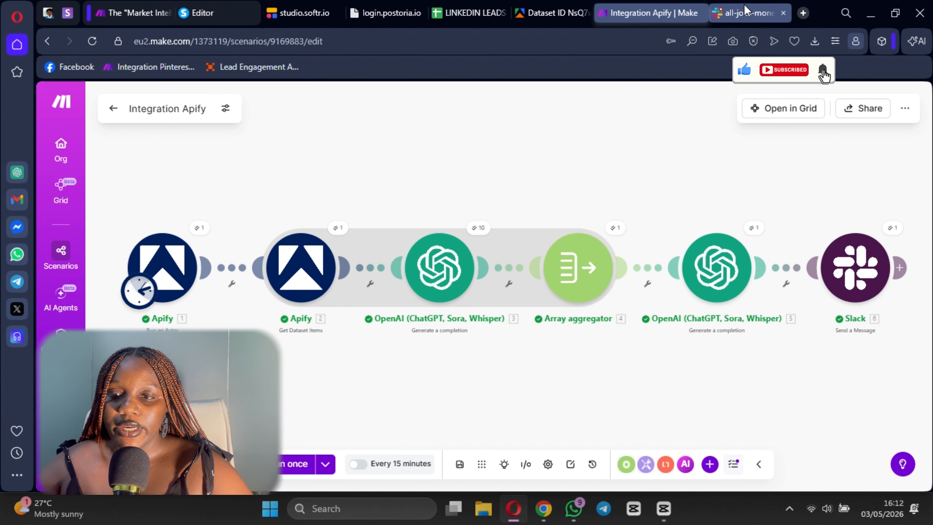
# - Read the job market report posted by Make in Slack's all-joes-money channel, covering salary range, skills, hiring companies and insights
pyautogui.click(746, 13)
pyautogui.scroll(7, 575, 232)
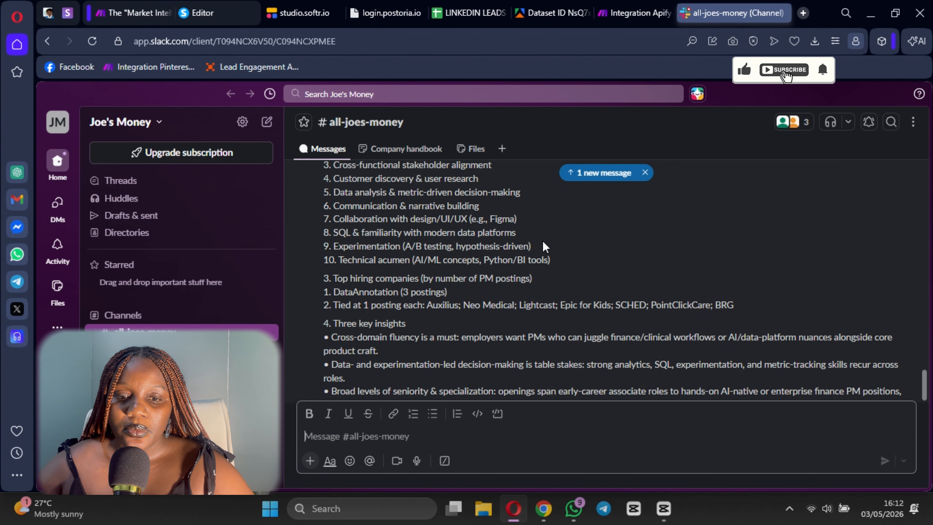
pyautogui.scroll(-3, 515, 221)
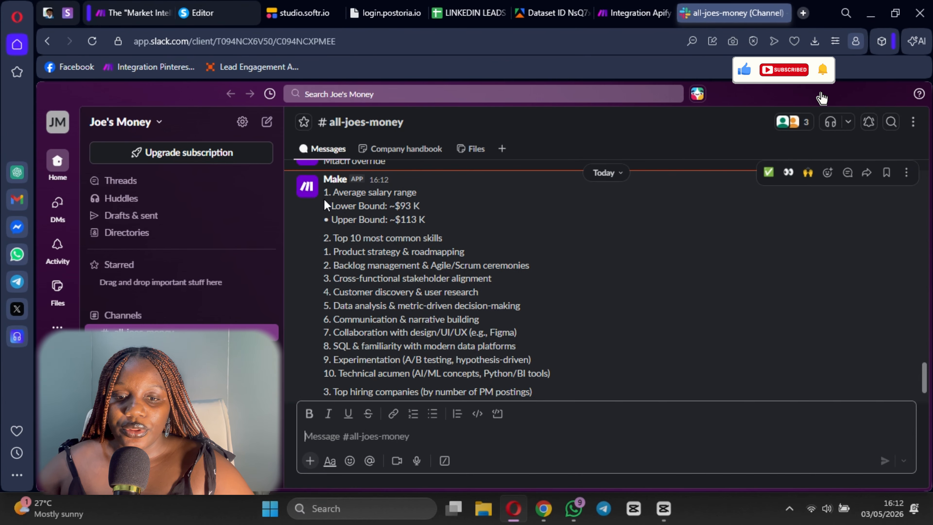
pyautogui.scroll(-2, 439, 234)
pyautogui.scroll(2, 440, 234)
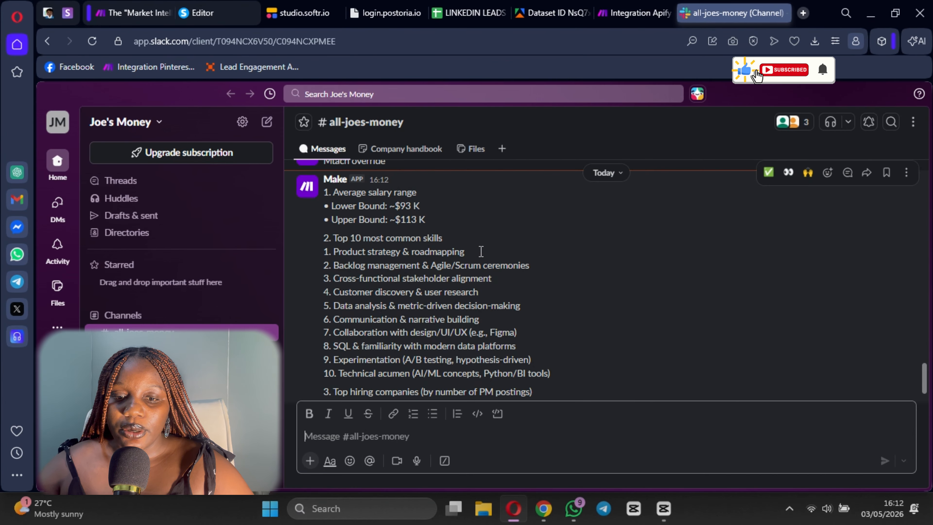
pyautogui.scroll(-4, 359, 251)
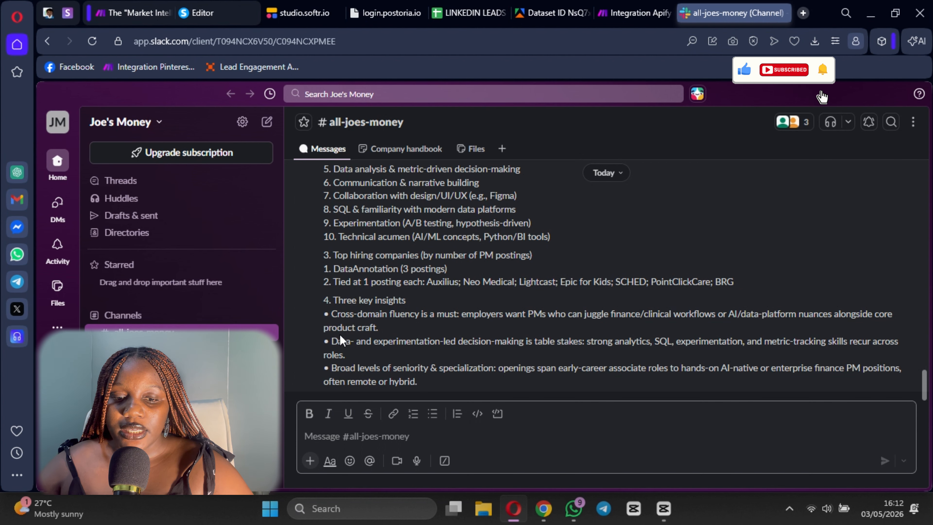
pyautogui.scroll(6, 415, 367)
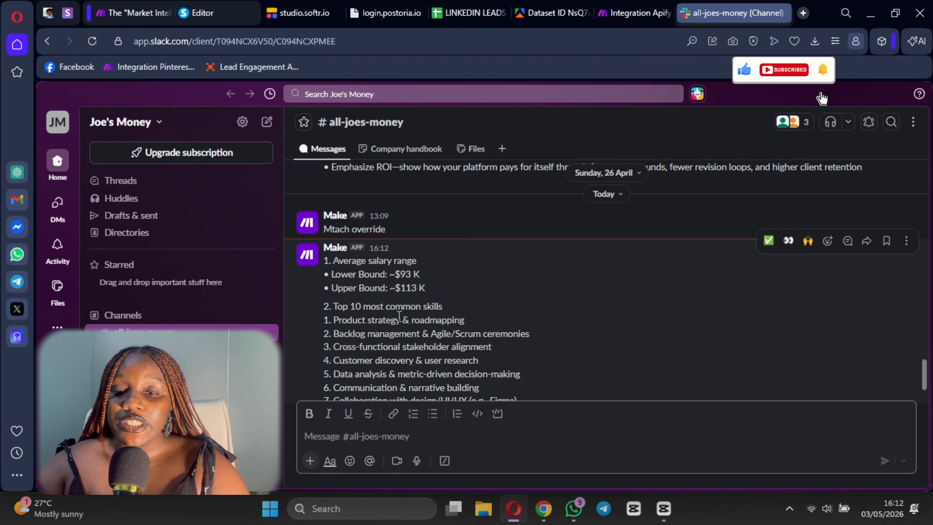
pyautogui.scroll(-2, 399, 315)
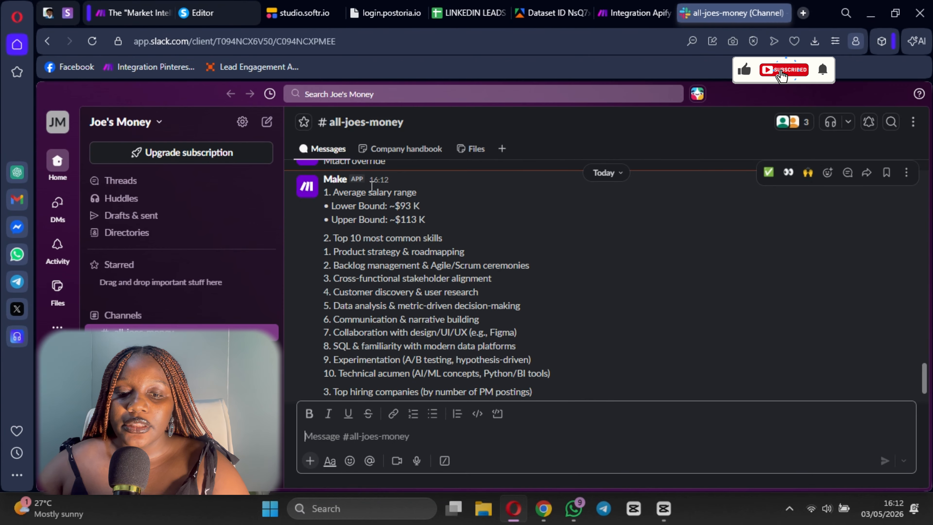
pyautogui.scroll(-2, 396, 261)
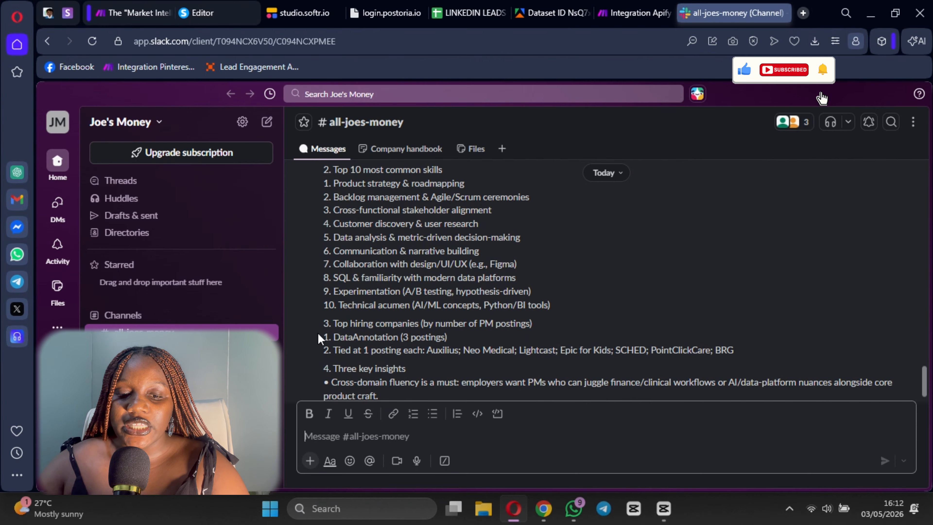
pyautogui.scroll(-2, 500, 338)
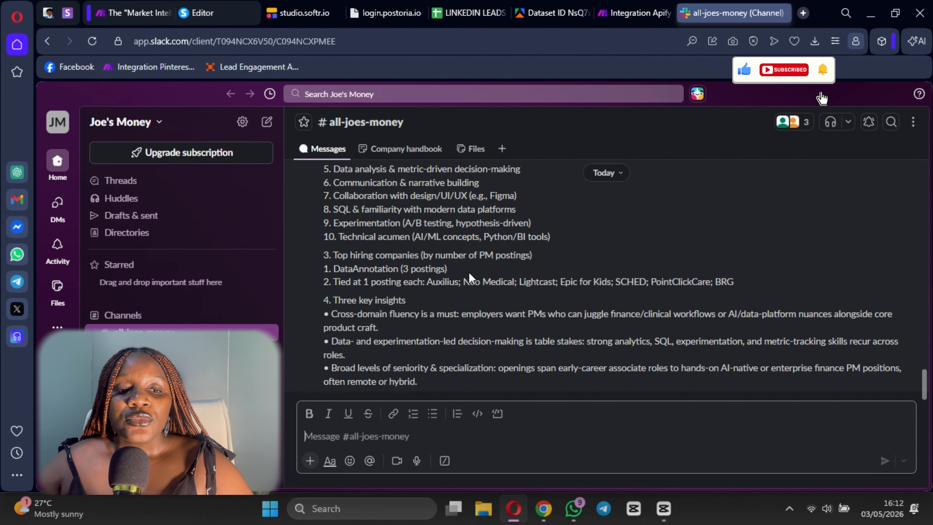
# - Examine the LinkedIn Jobs Scraper dataset in Apify and return to the Integration Apify scenario in Make
pyautogui.click(650, 13)
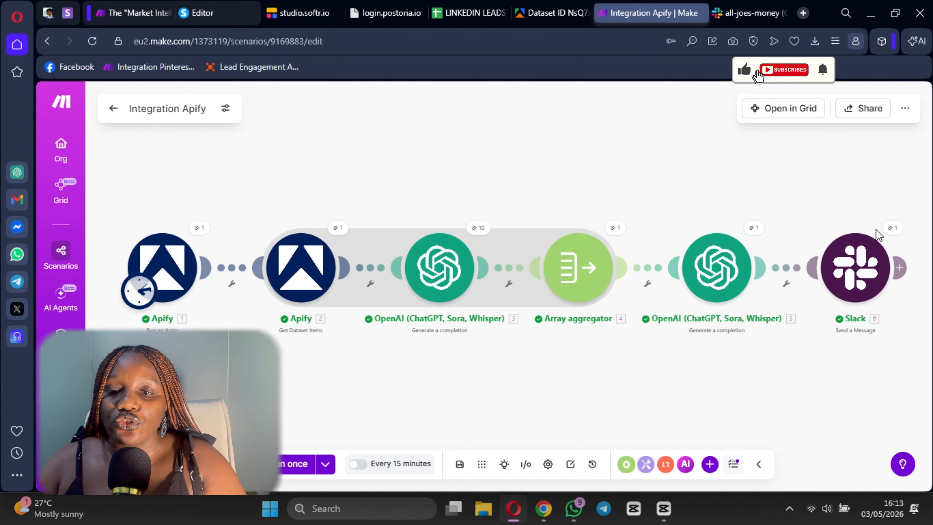
pyautogui.click(553, 13)
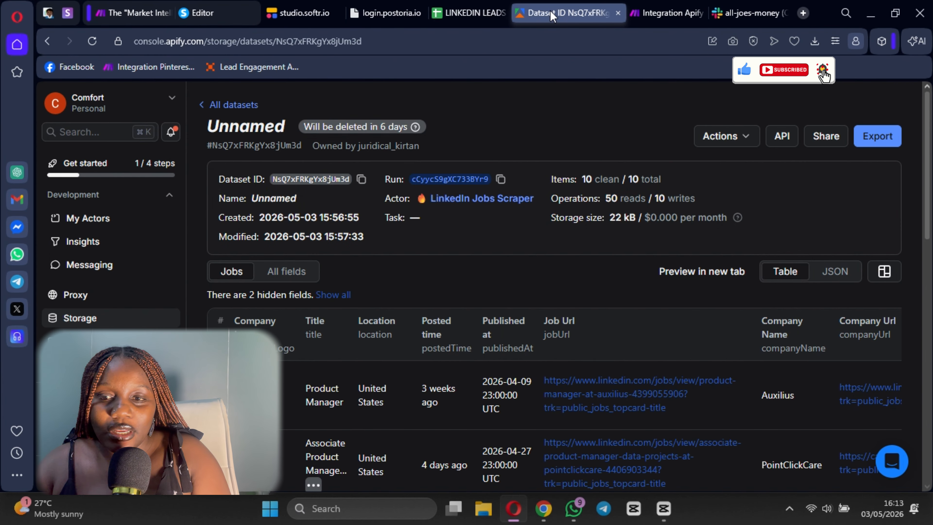
pyautogui.scroll(-5, 456, 386)
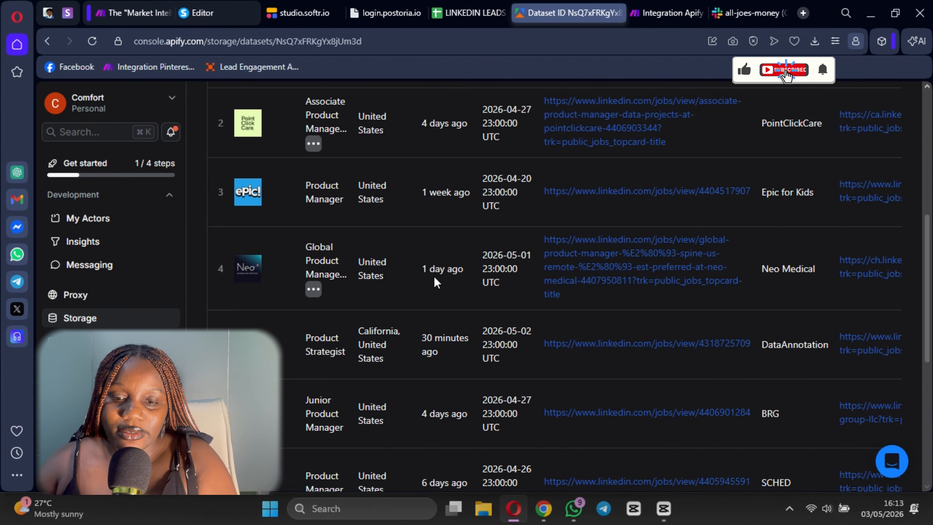
pyautogui.scroll(-5, 434, 276)
pyautogui.scroll(8, 475, 309)
pyautogui.scroll(3, 475, 308)
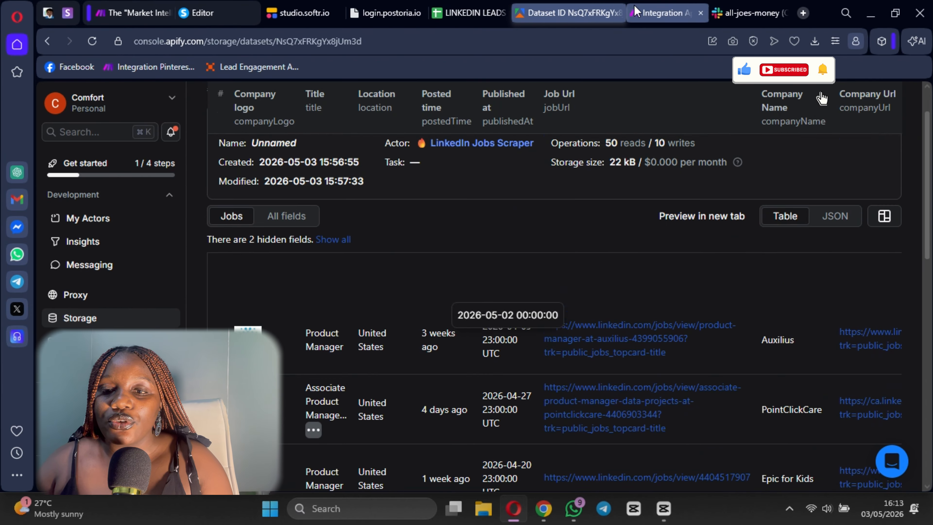
pyautogui.click(638, 13)
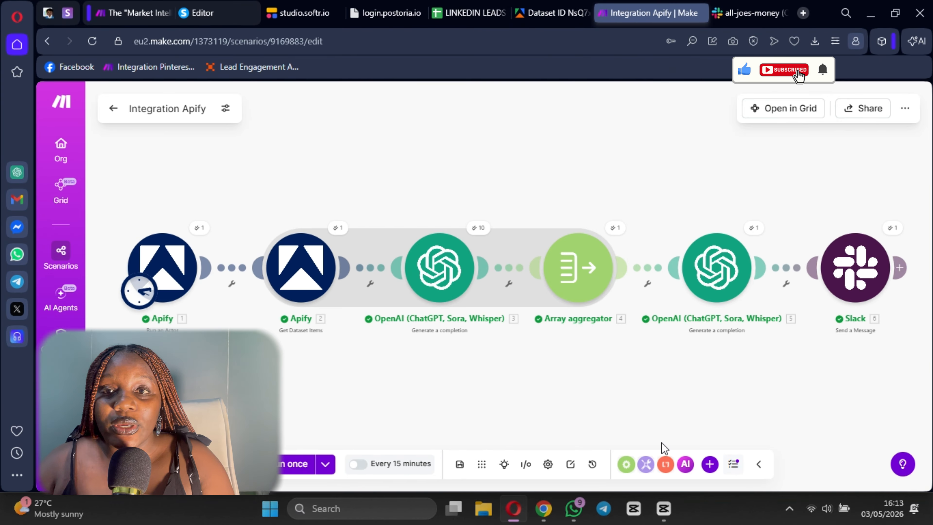